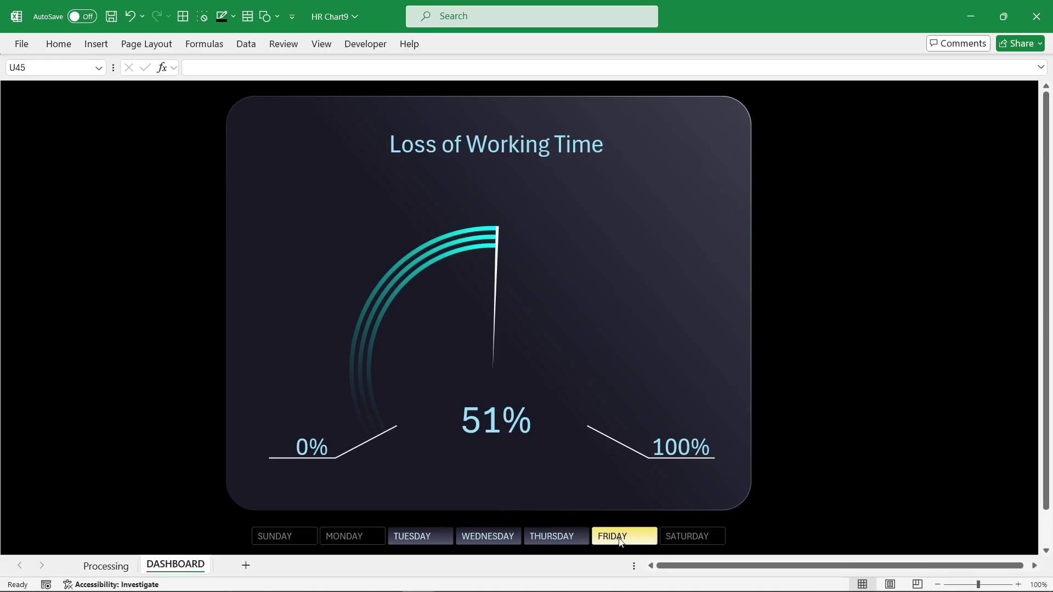
Step: Examine how the Loss of Working Time gauge responds to different weekday selections, including the full range from Sunday to Saturday
{"action": "left_click", "coordinate": [612, 538]}
{"action": "left_click", "coordinate": [376, 537]}
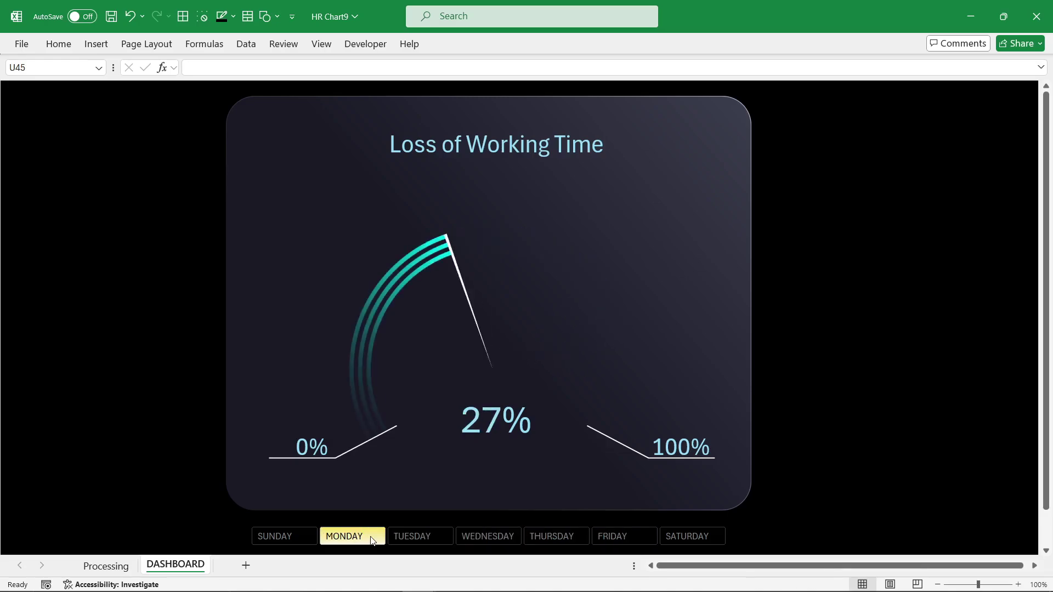
{"action": "left_click", "coordinate": [551, 539]}
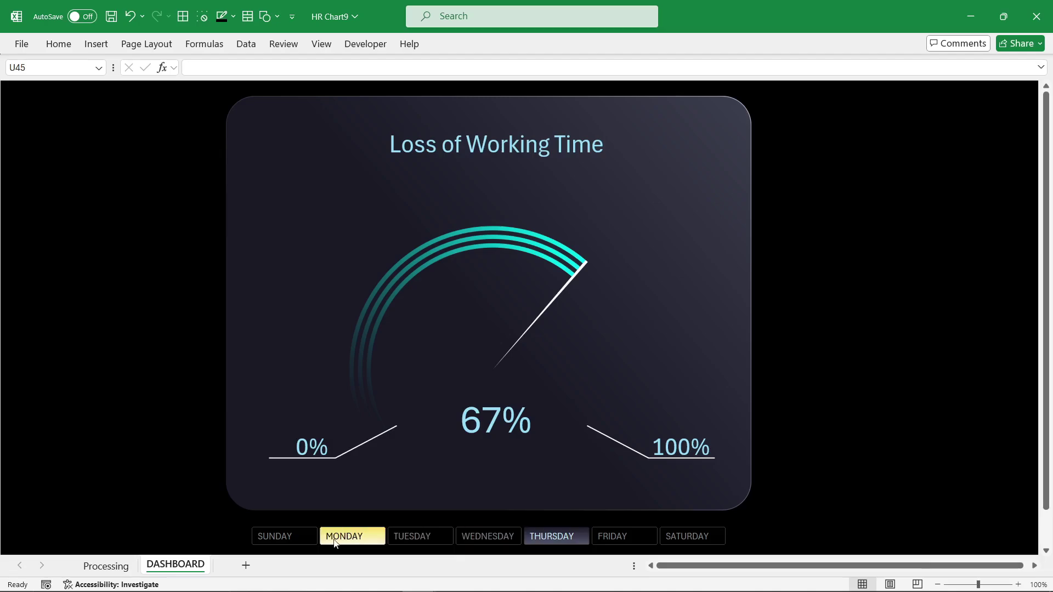
{"action": "left_click", "coordinate": [280, 537]}
{"action": "left_click", "coordinate": [633, 537]}
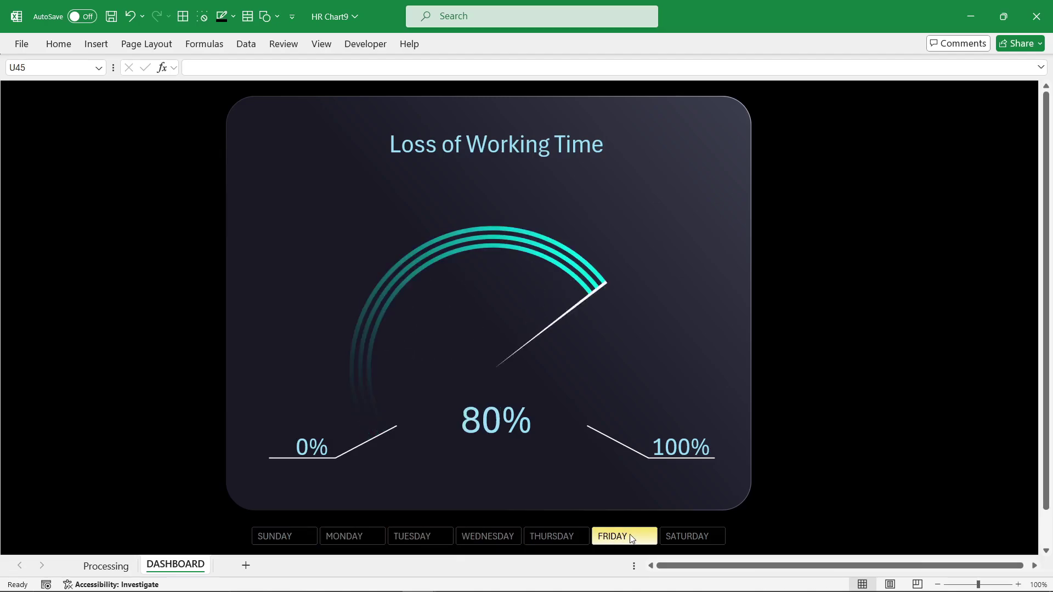
{"action": "left_click", "coordinate": [366, 537]}
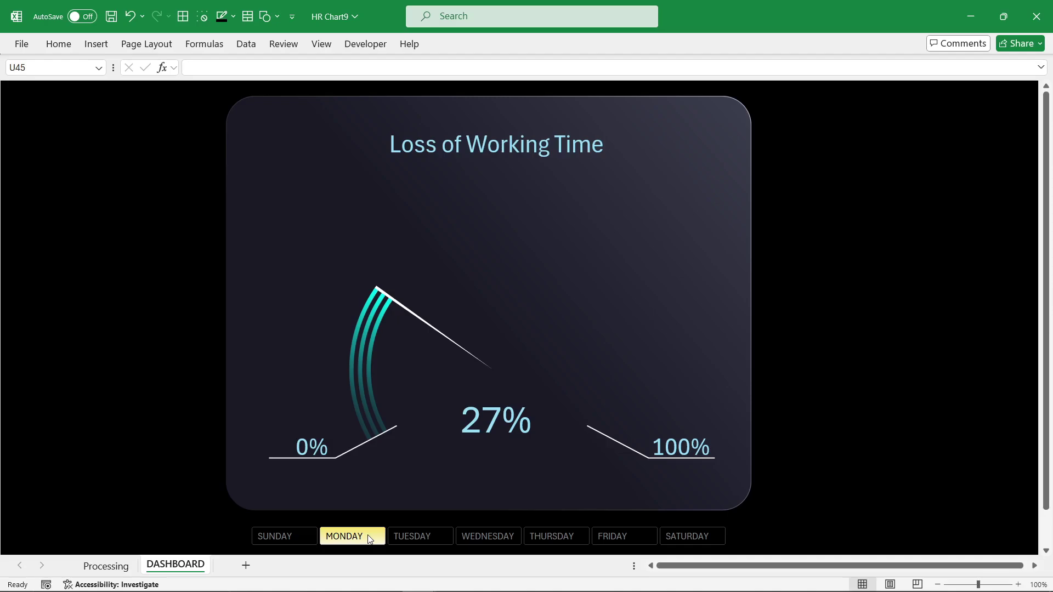
{"action": "left_click_drag", "start_coordinate": [290, 538], "coordinate": [742, 536]}
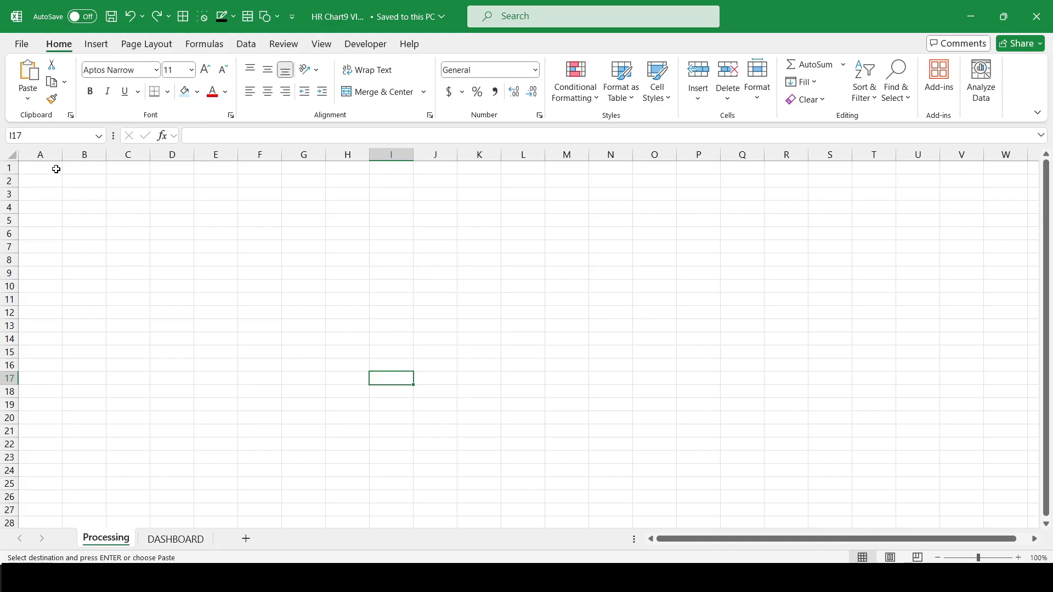
Step: On the Processing sheet, enter the heading "Loss of Working Time" in A1 and 35% with a light blue fill in A2
{"action": "left_click", "coordinate": [56, 169]}
{"action": "type", "text": "Loss of Working Time"}
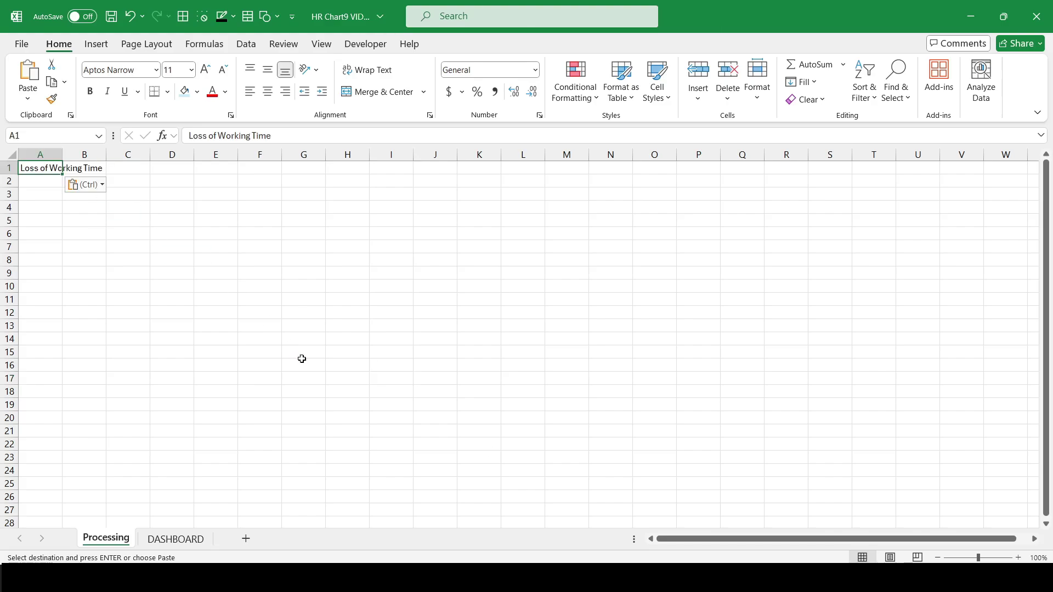
{"action": "left_click", "coordinate": [46, 185]}
{"action": "type", "text": "35%"}
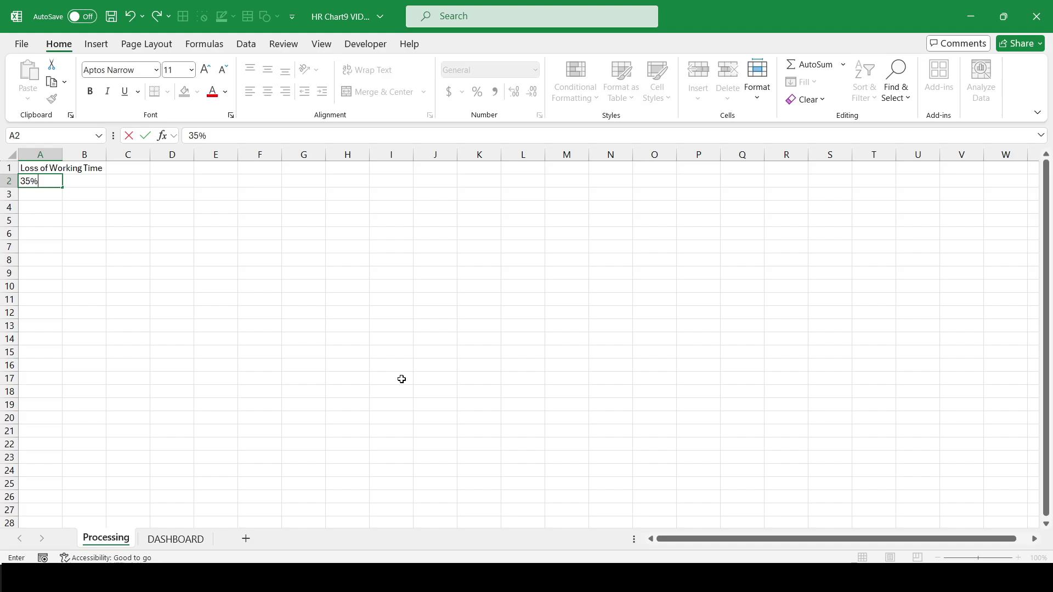
{"action": "key", "text": "Return"}
{"action": "key", "text": "Up"}
{"action": "left_click", "coordinate": [185, 91]}
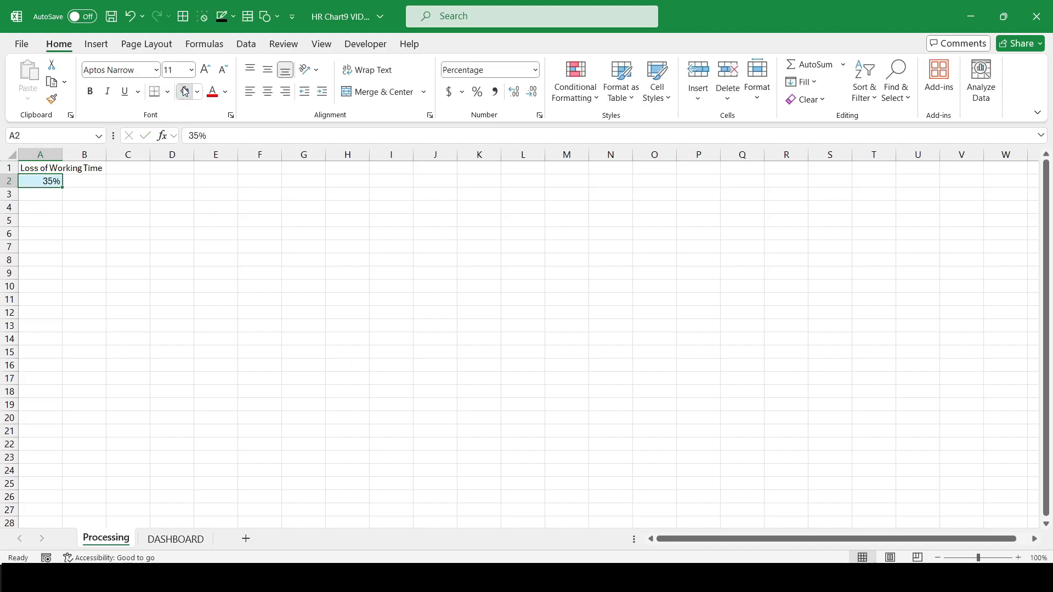
Step: Enter 0.5% in B2 and attach a note to the cell reading "Cursor"
{"action": "left_click", "coordinate": [92, 181]}
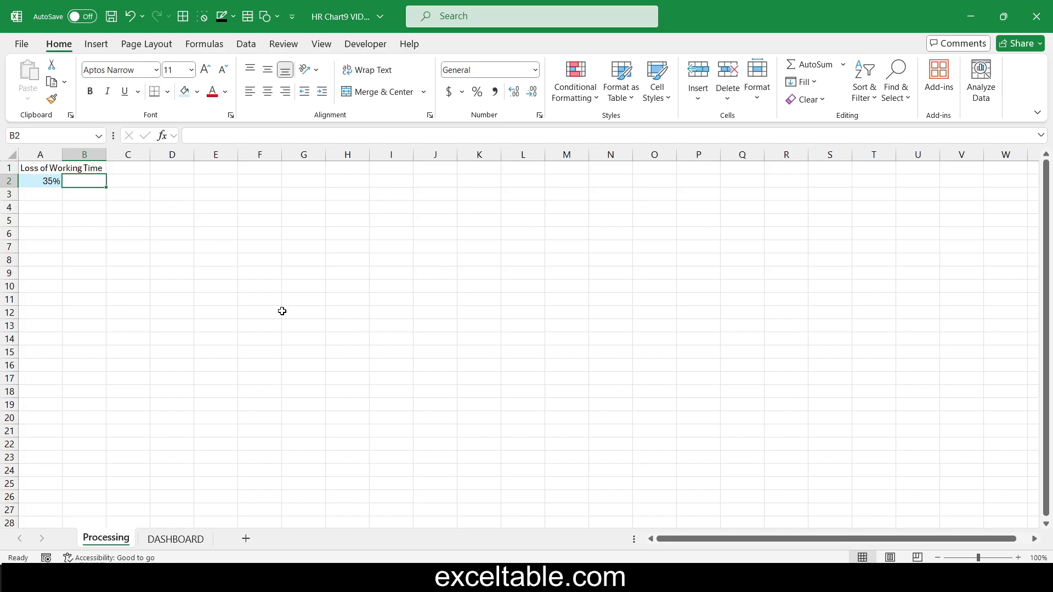
{"action": "type", "text": "0.5"}
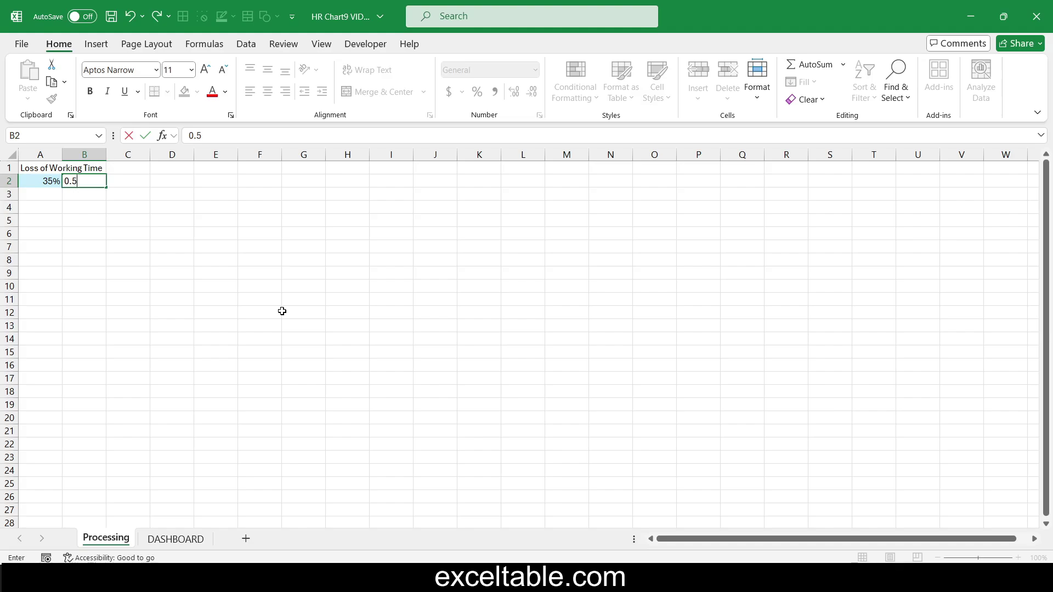
{"action": "key", "text": "ctrl+Return"}
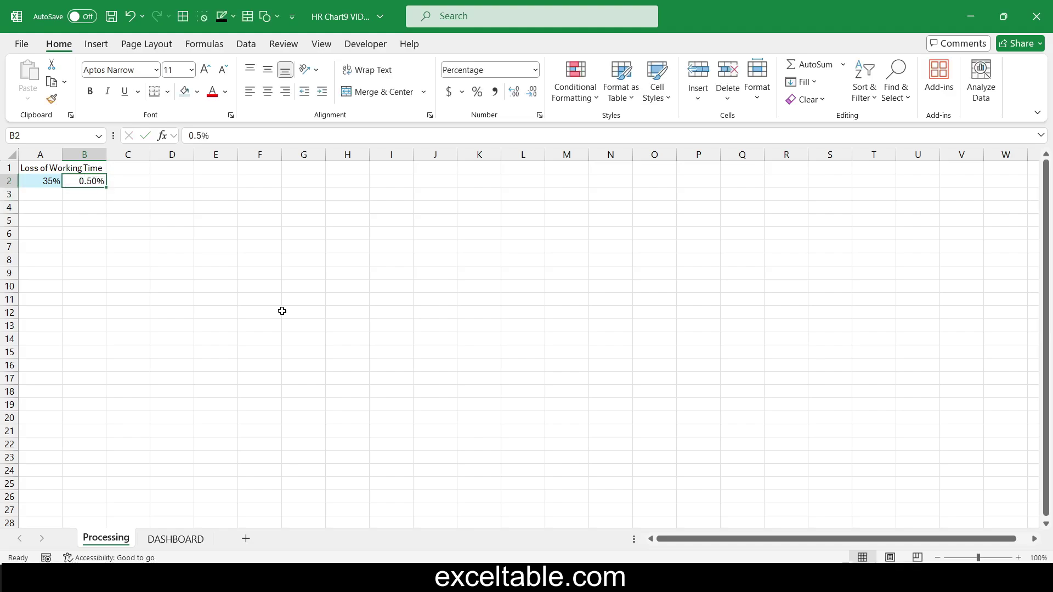
{"action": "key", "text": "shift+F2"}
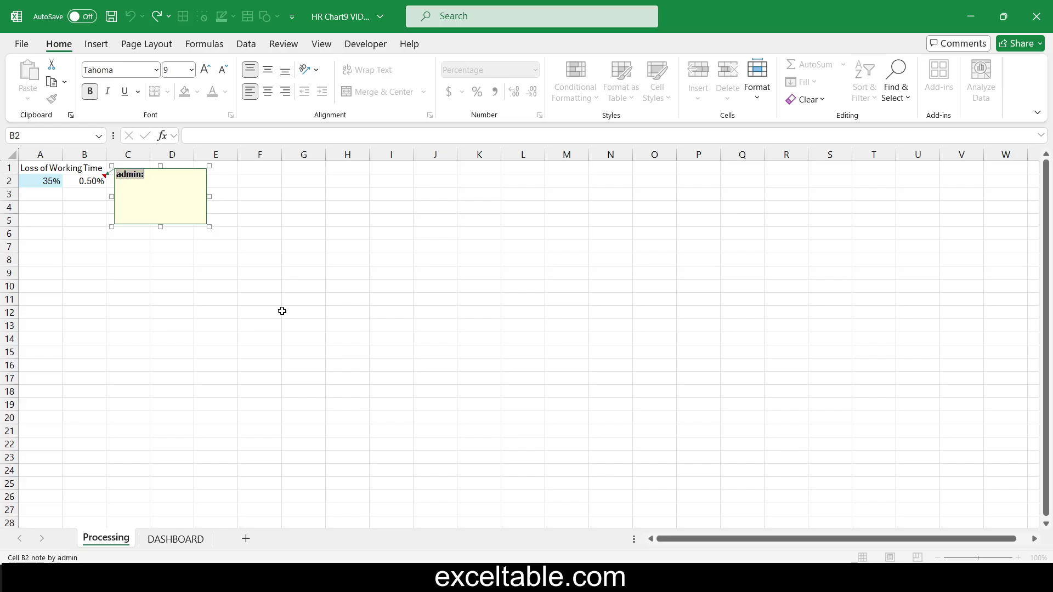
{"action": "type", "text": "Cursor"}
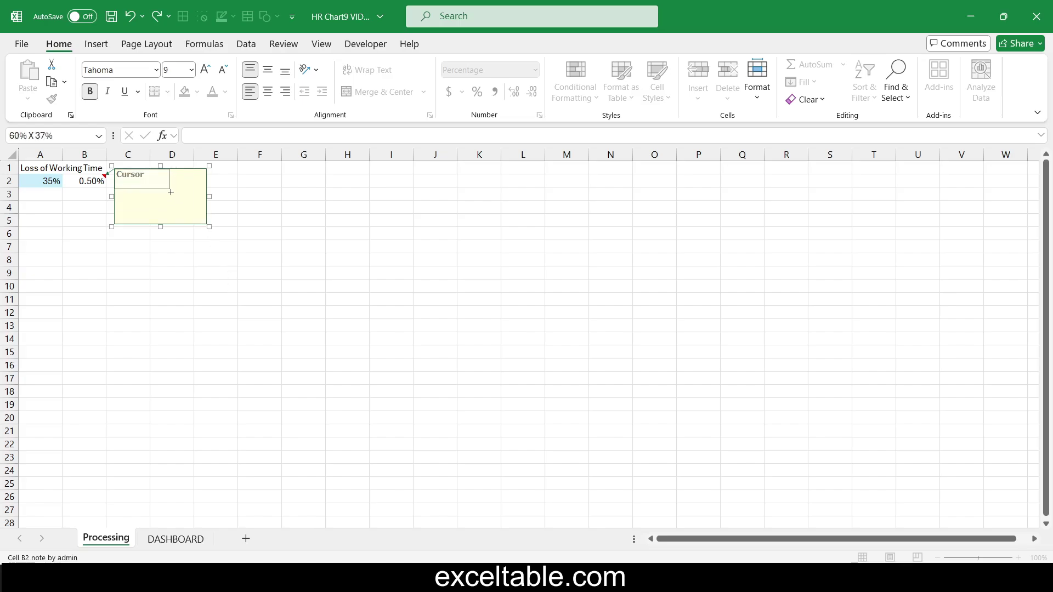
{"action": "left_click", "coordinate": [215, 272]}
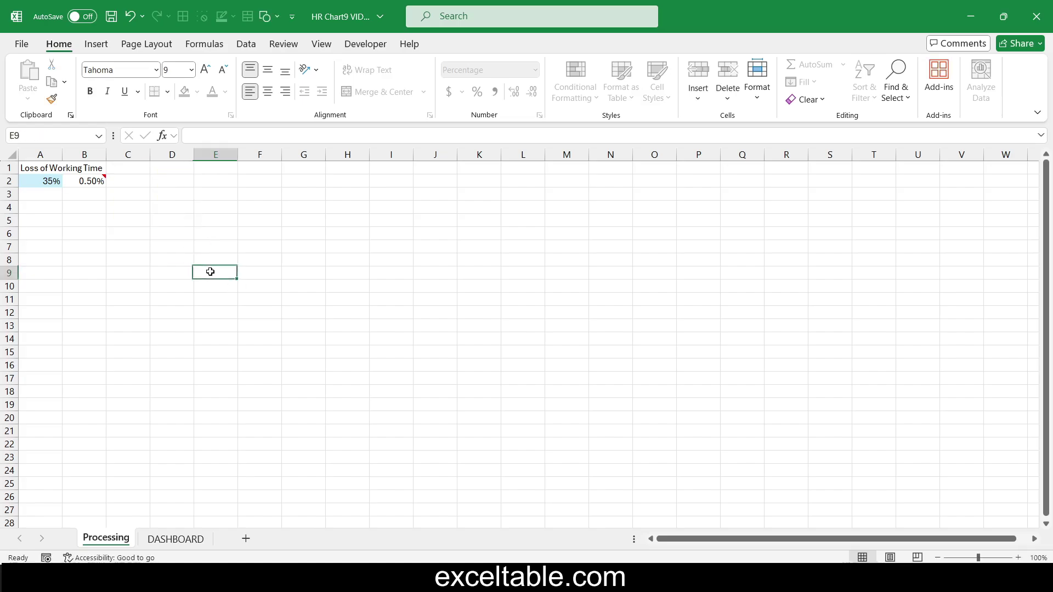
Step: Enter the label "Max-Norm" in C3 and the value 150% in C4
{"action": "left_click", "coordinate": [134, 183]}
{"action": "left_click", "coordinate": [144, 195]}
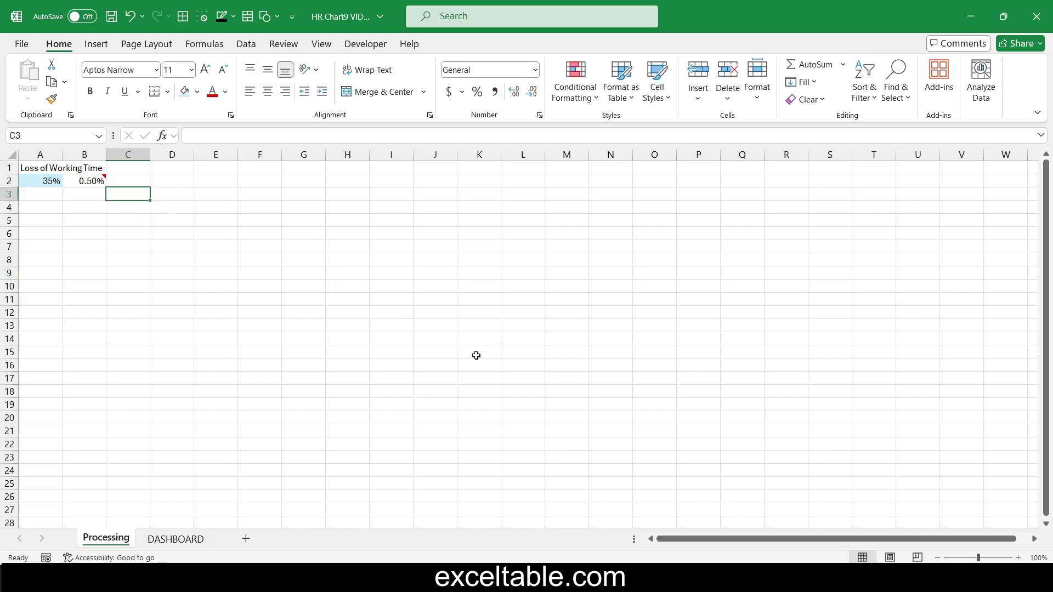
{"action": "type", "text": "Max-"}
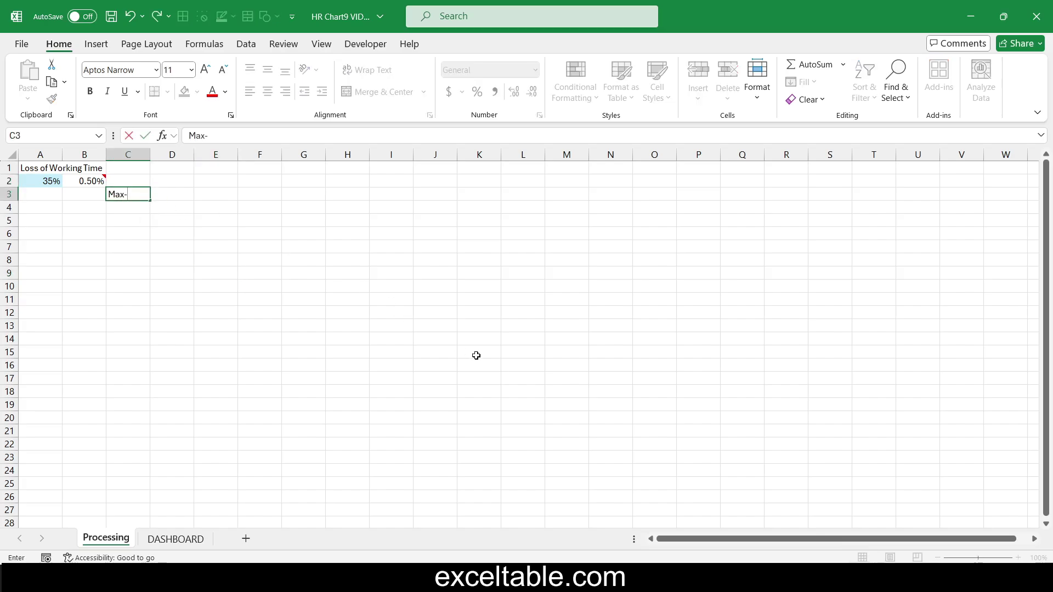
{"action": "type", "text": "Norm"}
{"action": "key", "text": "Return"}
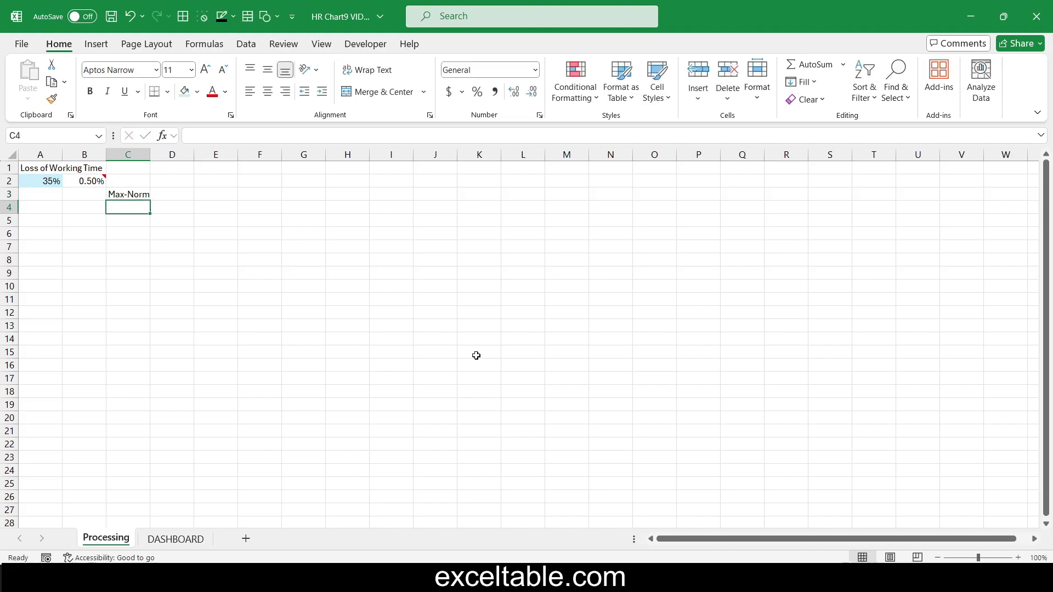
{"action": "type", "text": "1"}
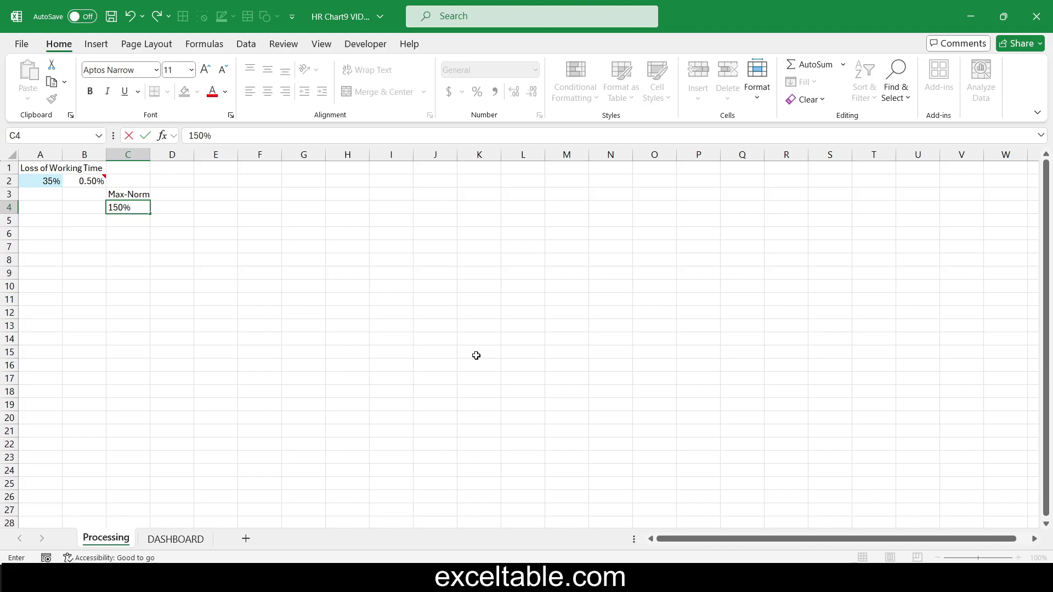
{"action": "type", "text": "50%"}
{"action": "key", "text": "Return"}
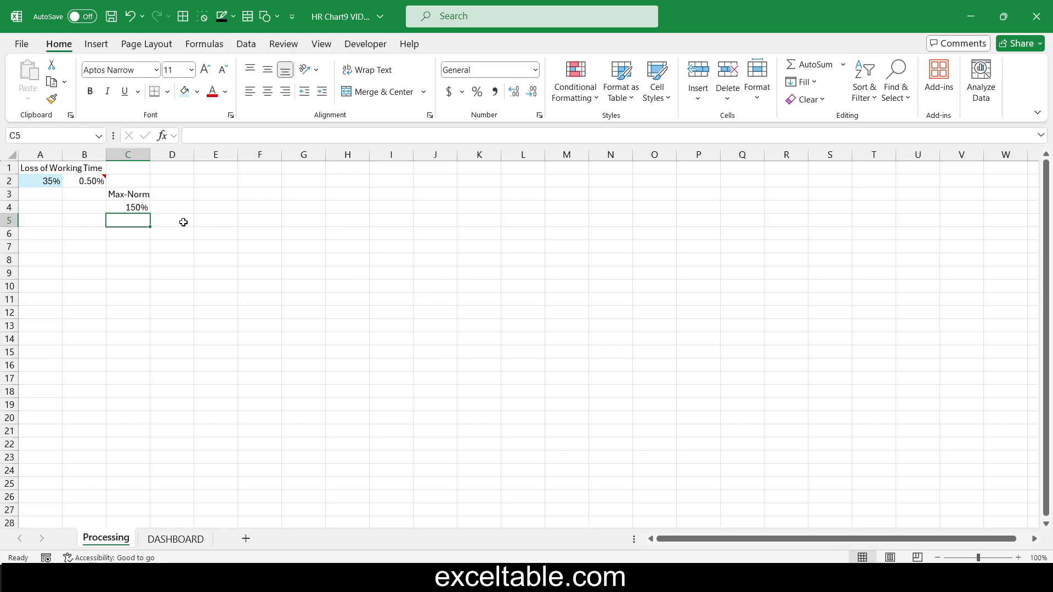
Step: Enter a formula in C2 that subtracts the loss value in A2 from the Max-Norm value, =C4-A2
{"action": "left_click", "coordinate": [44, 202]}
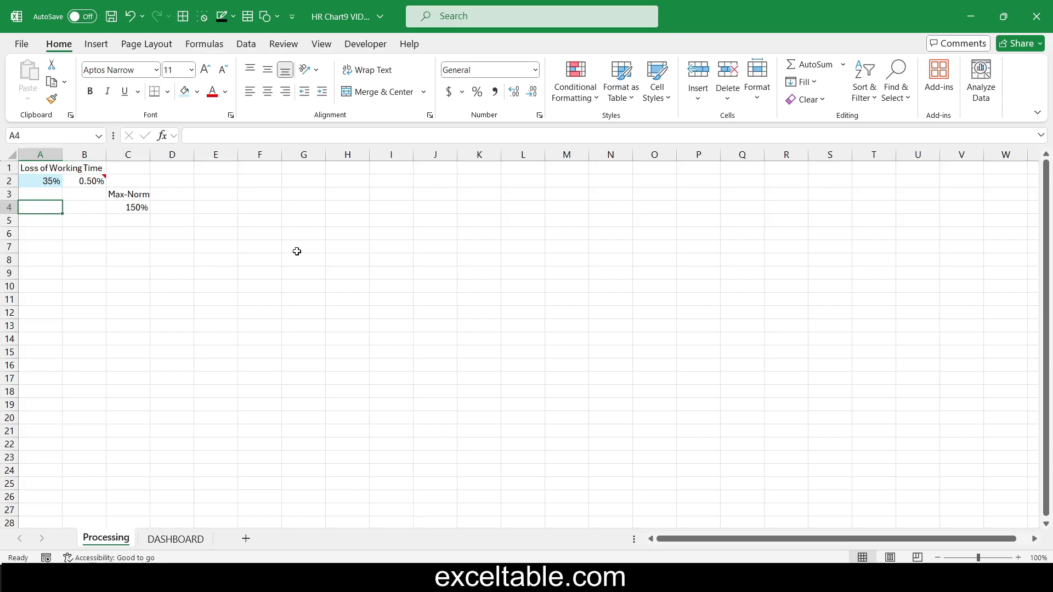
{"action": "left_click", "coordinate": [28, 190]}
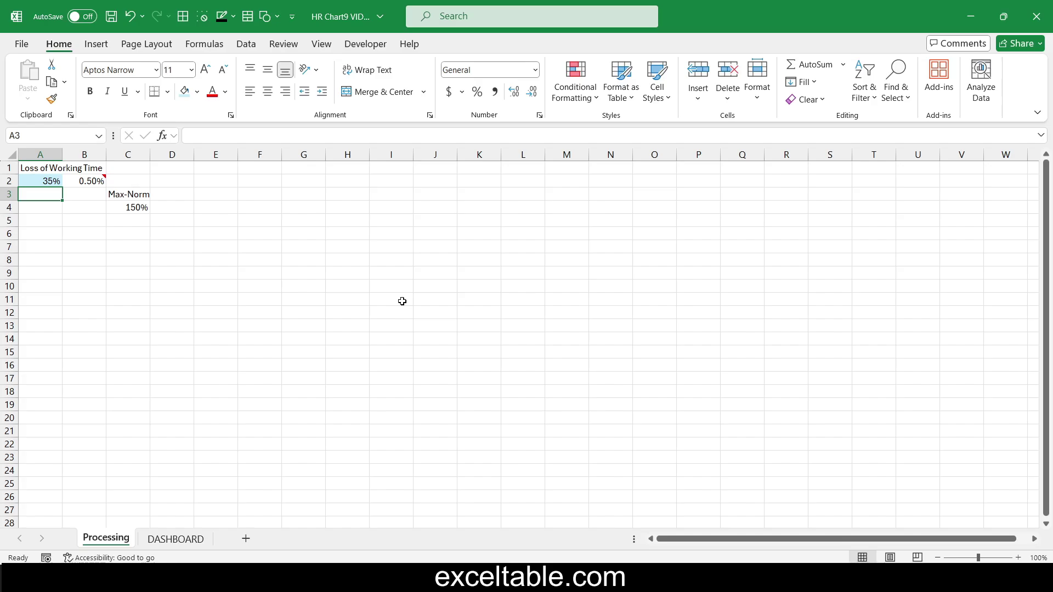
{"action": "key", "text": "Right"}
{"action": "key", "text": "Right"}
{"action": "key", "text": "Up"}
{"action": "type", "text": "="}
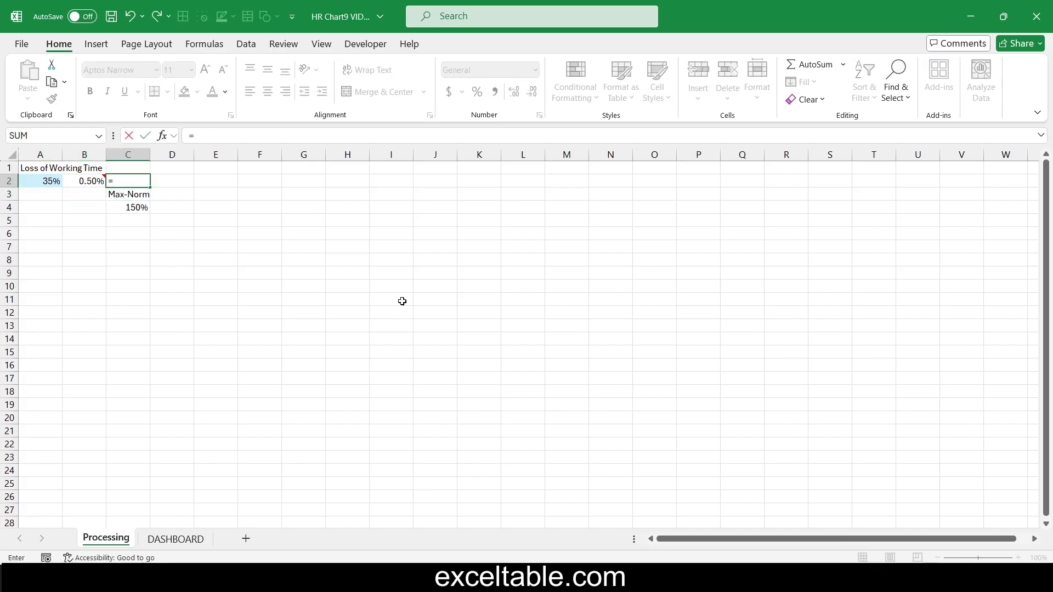
{"action": "key", "text": "Left"}
{"action": "key", "text": "Left"}
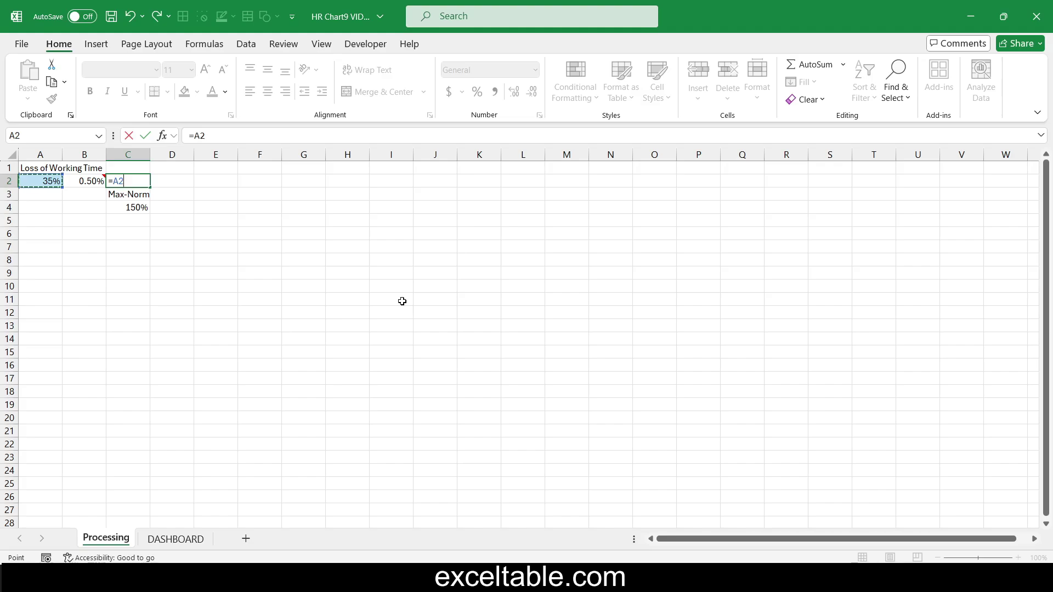
{"action": "key", "text": "Down"}
{"action": "key", "text": "Right"}
{"action": "key", "text": "Right"}
{"action": "key", "text": "Down"}
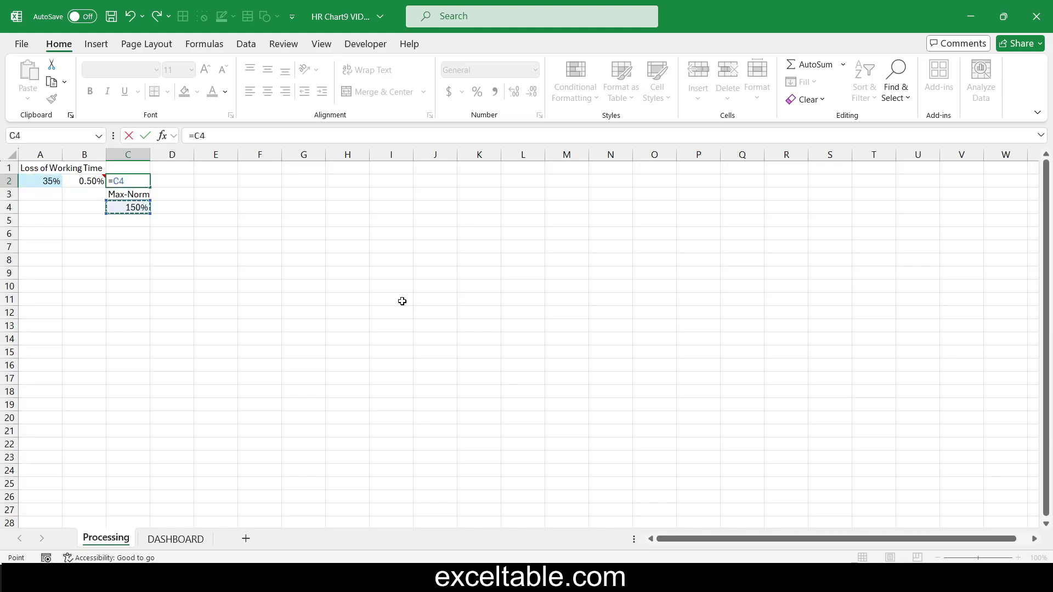
{"action": "type", "text": "-"}
{"action": "key", "text": "Left"}
{"action": "key", "text": "Left"}
{"action": "key", "text": "Return"}
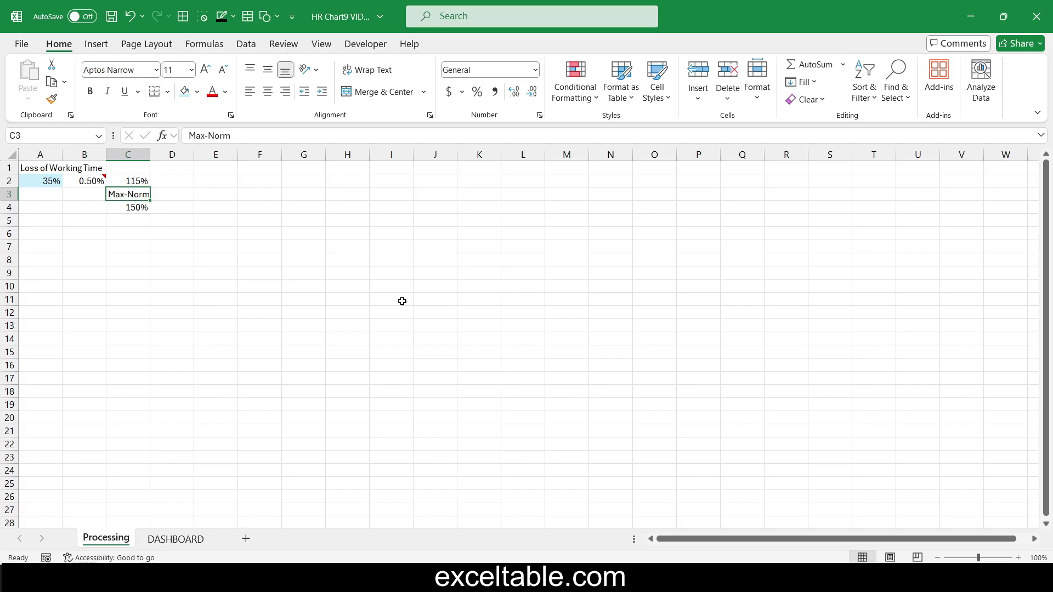
Step: Link A3 to the loss value in A2 with the absolute reference =$A$2
{"action": "left_click", "coordinate": [38, 199]}
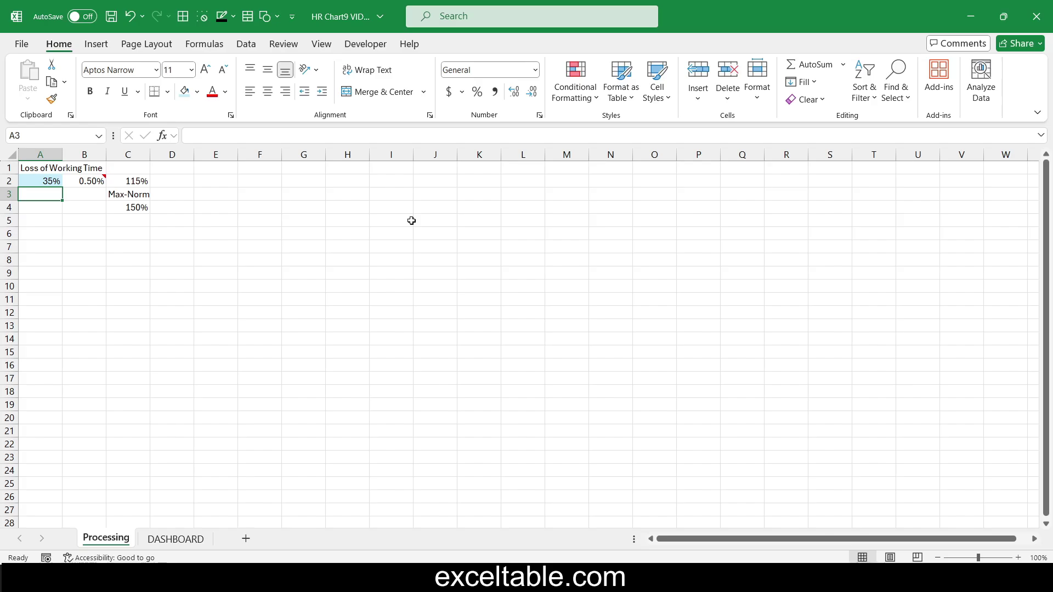
{"action": "type", "text": "="}
{"action": "key", "text": "Up"}
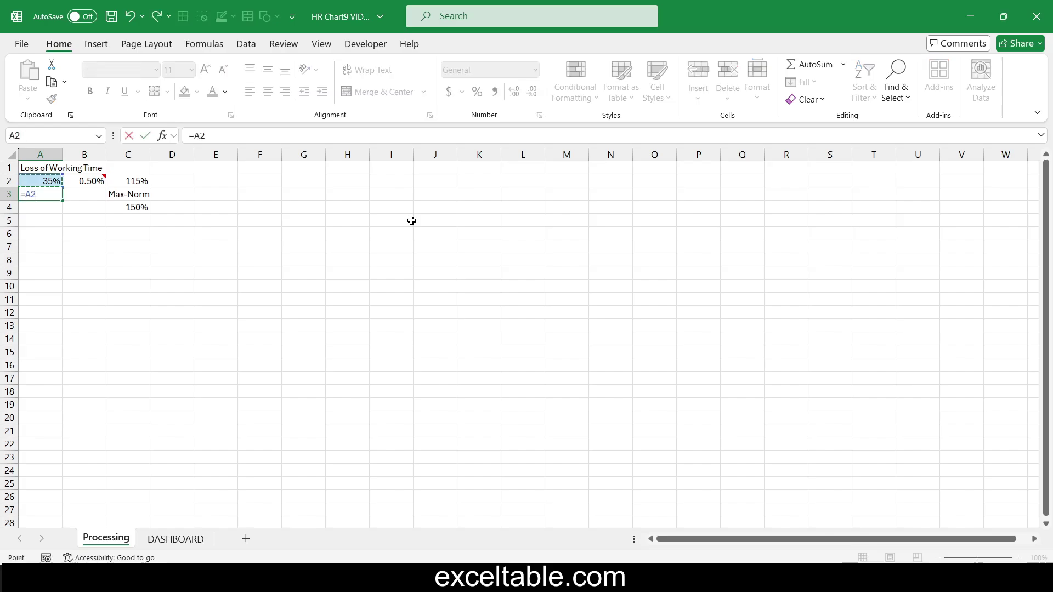
{"action": "key", "text": "F4"}
{"action": "key", "text": "Return"}
{"action": "key", "text": "Up"}
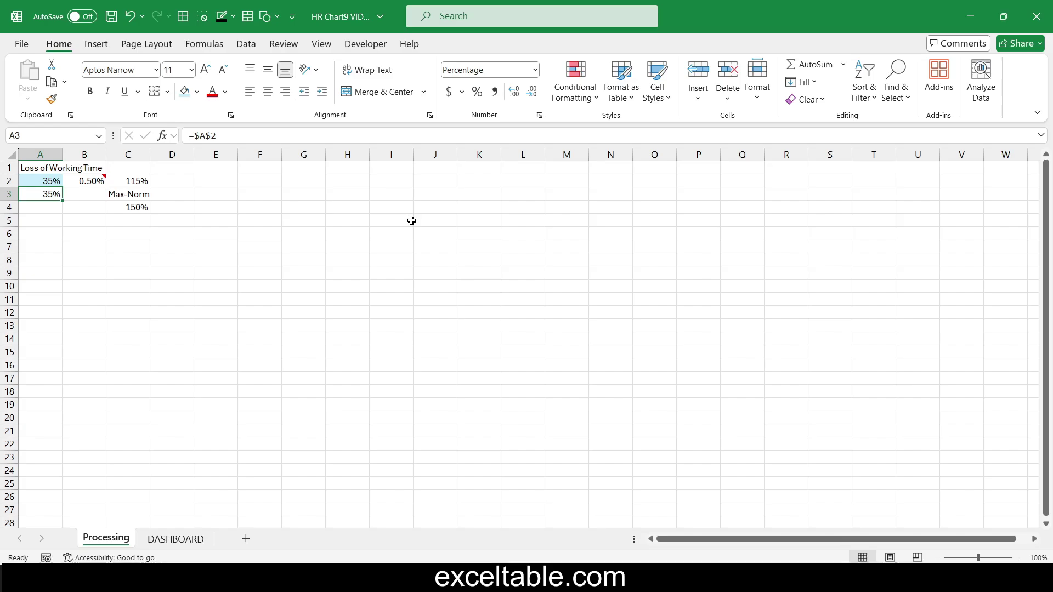
Step: Copy the linked formula from A3 into A5 and A7
{"action": "key", "text": "ctrl+c"}
{"action": "key", "text": "Down"}
{"action": "key", "text": "Down"}
{"action": "key", "text": "ctrl+v"}
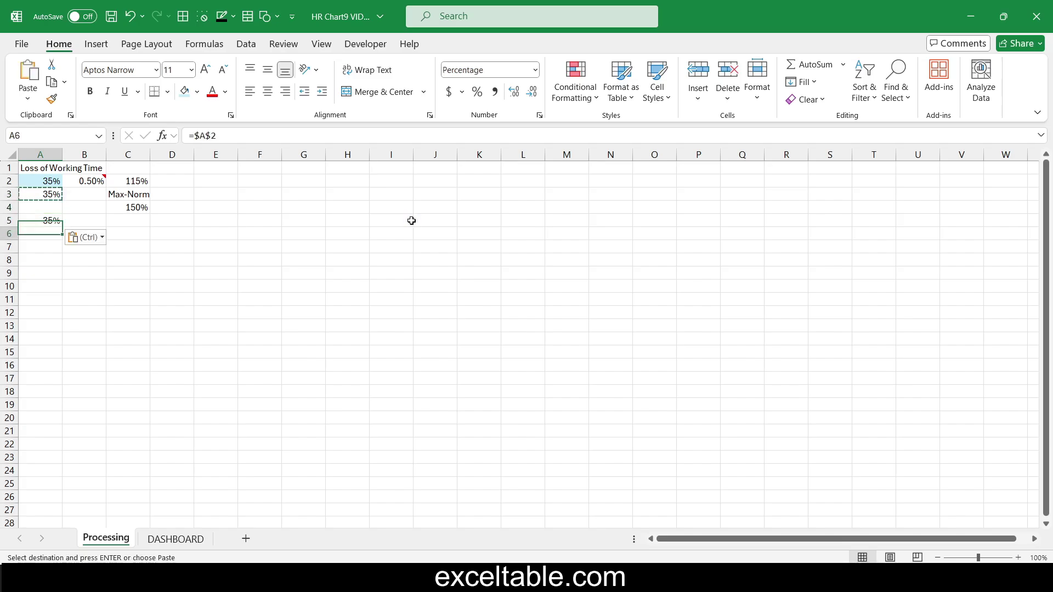
{"action": "key", "text": "Down"}
{"action": "key", "text": "Down"}
{"action": "key", "text": "ctrl+v"}
Step: Enter the formula =$C$4-A3 in B3 to calculate the remainder up to the Max-Norm value
{"action": "key", "text": "Right"}
{"action": "key", "text": "Up"}
{"action": "key", "text": "Up"}
{"action": "key", "text": "Up"}
{"action": "key", "text": "Up"}
{"action": "key", "text": "Up"}
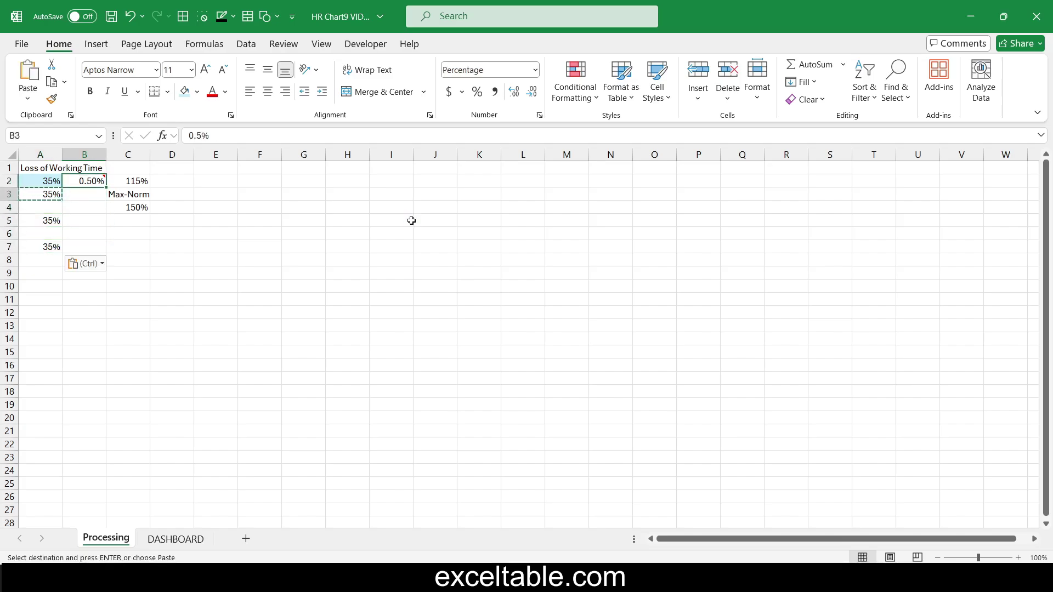
{"action": "key", "text": "Down"}
{"action": "type", "text": "="}
{"action": "key", "text": "Right"}
{"action": "key", "text": "Down"}
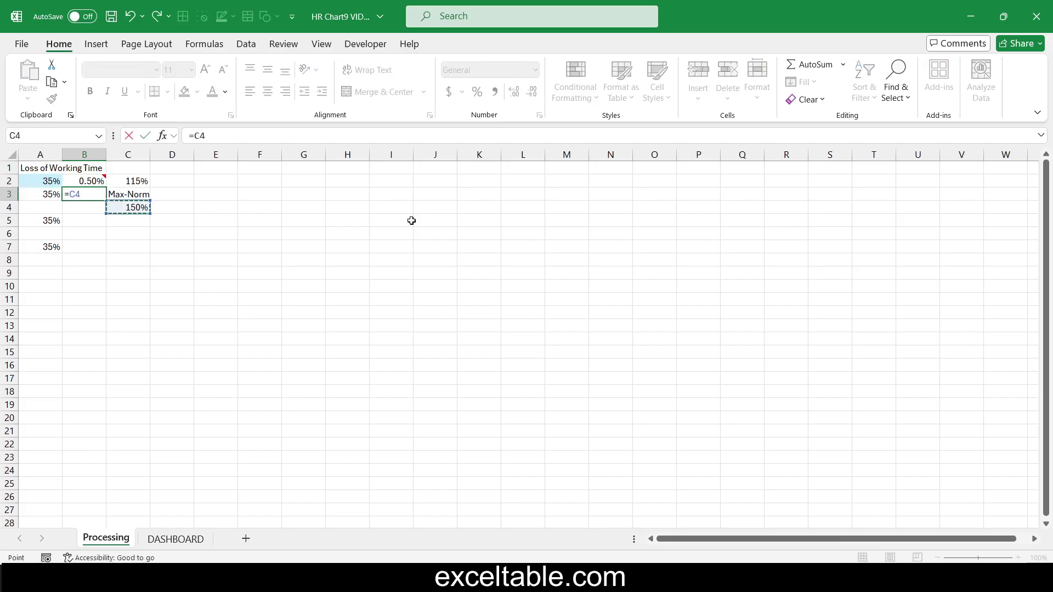
{"action": "key", "text": "F4"}
{"action": "type", "text": "-"}
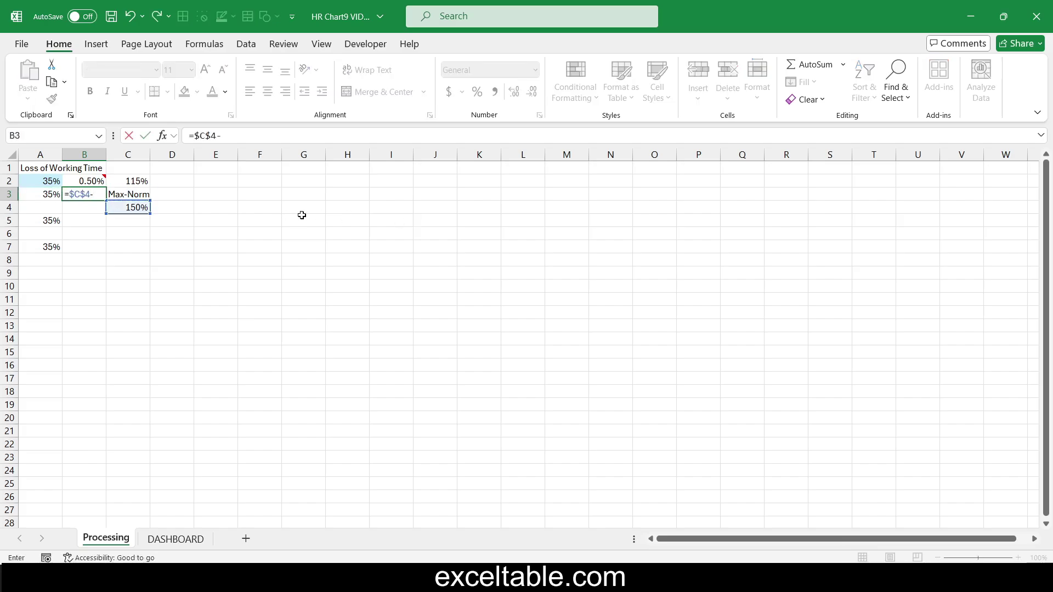
{"action": "left_click", "coordinate": [42, 192]}
{"action": "key", "text": "ctrl+Return"}
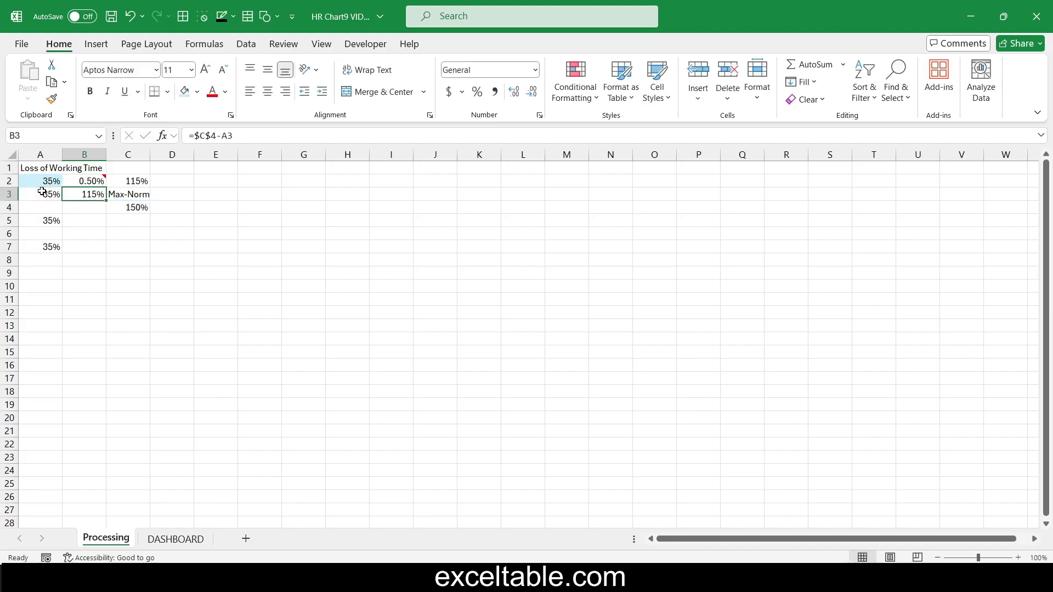
Step: Copy the remainder formula from B3 into B5 and B7
{"action": "key", "text": "ctrl+c"}
{"action": "key", "text": "Down"}
{"action": "key", "text": "Down"}
{"action": "key", "text": "ctrl+v"}
{"action": "key", "text": "Down"}
{"action": "key", "text": "Down"}
{"action": "key", "text": "ctrl+v"}
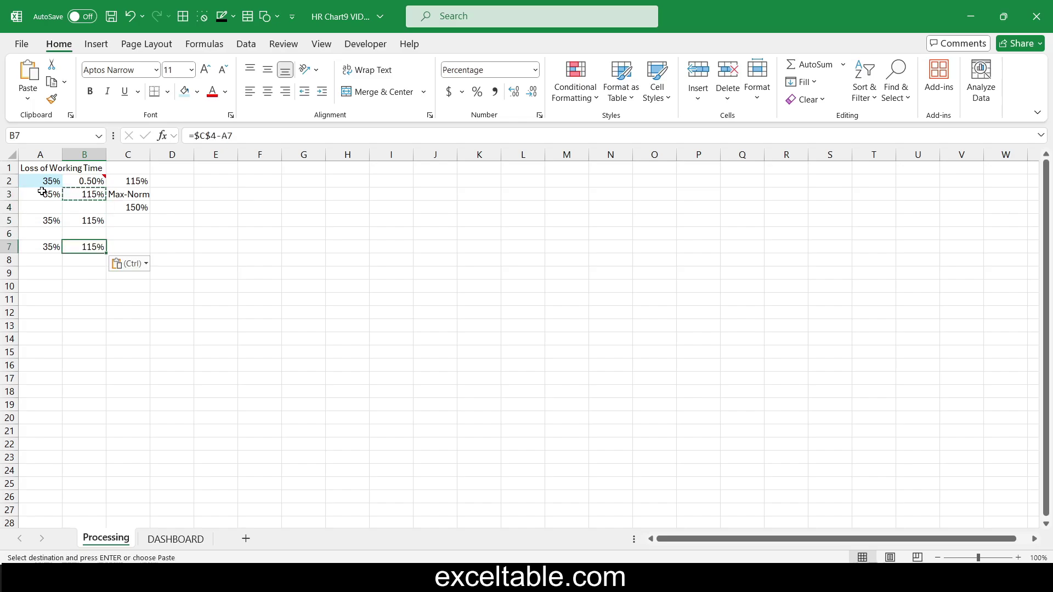
Step: Enter the heading Labels in C5, with the label values 0% in C6 and 100% in C7
{"action": "left_click", "coordinate": [145, 221]}
{"action": "type", "text": "Labels"}
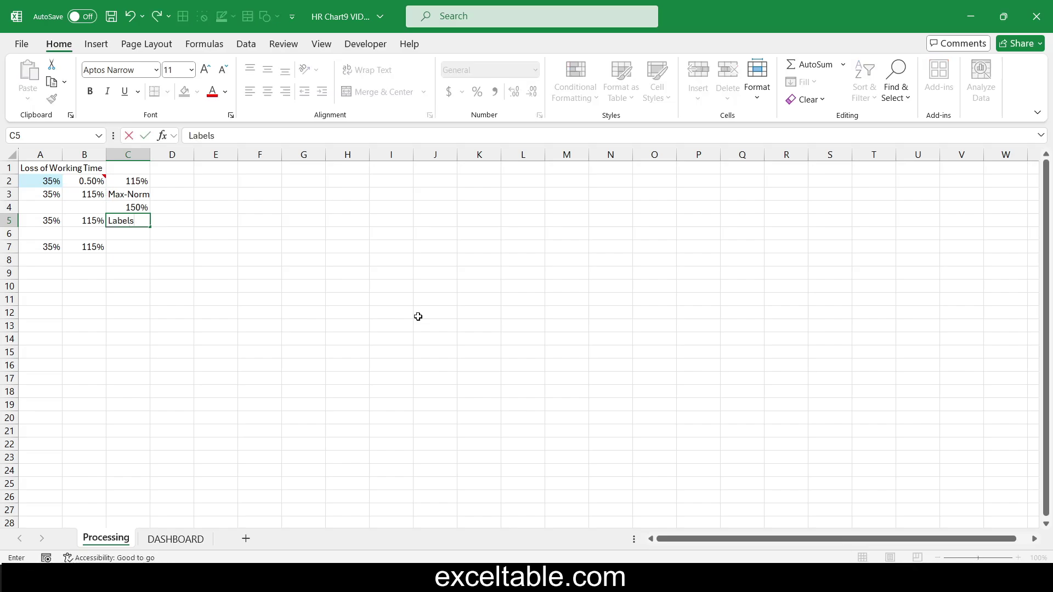
{"action": "key", "text": "Return"}
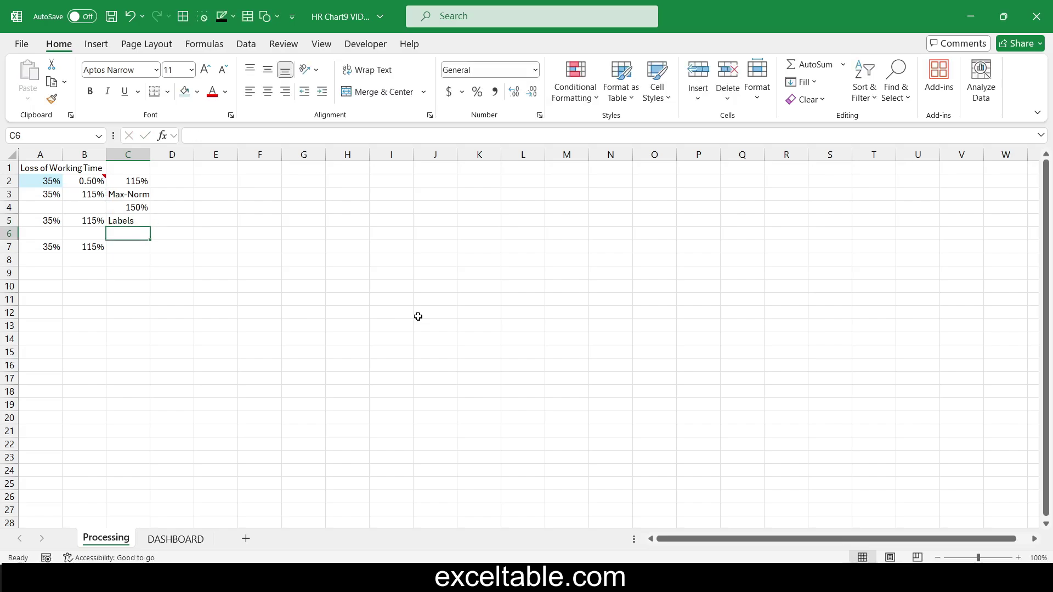
{"action": "type", "text": "0"}
{"action": "key", "text": "Return"}
{"action": "type", "text": "100"}
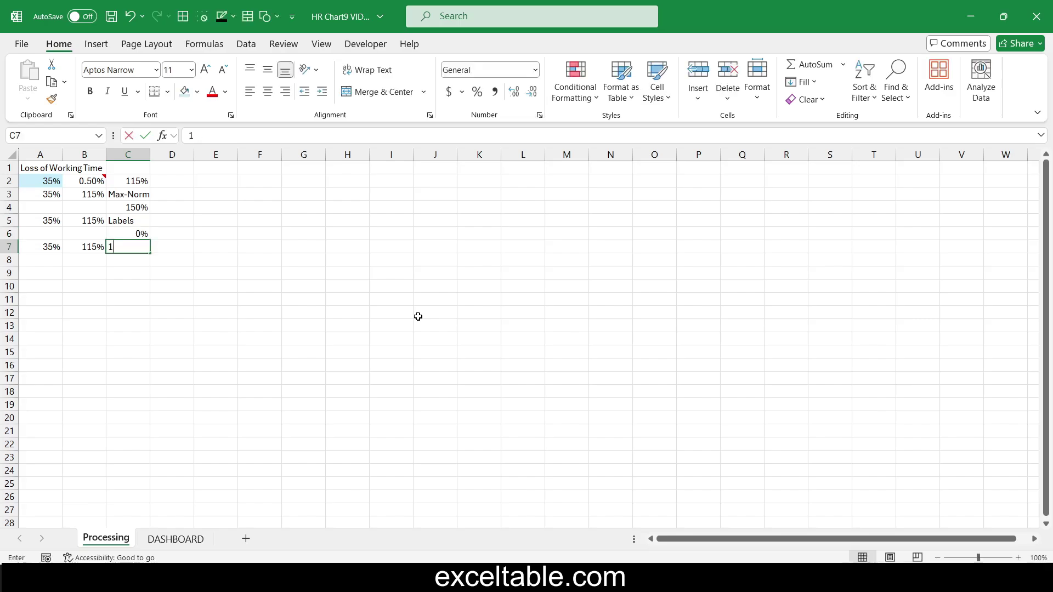
{"action": "key", "text": "Return"}
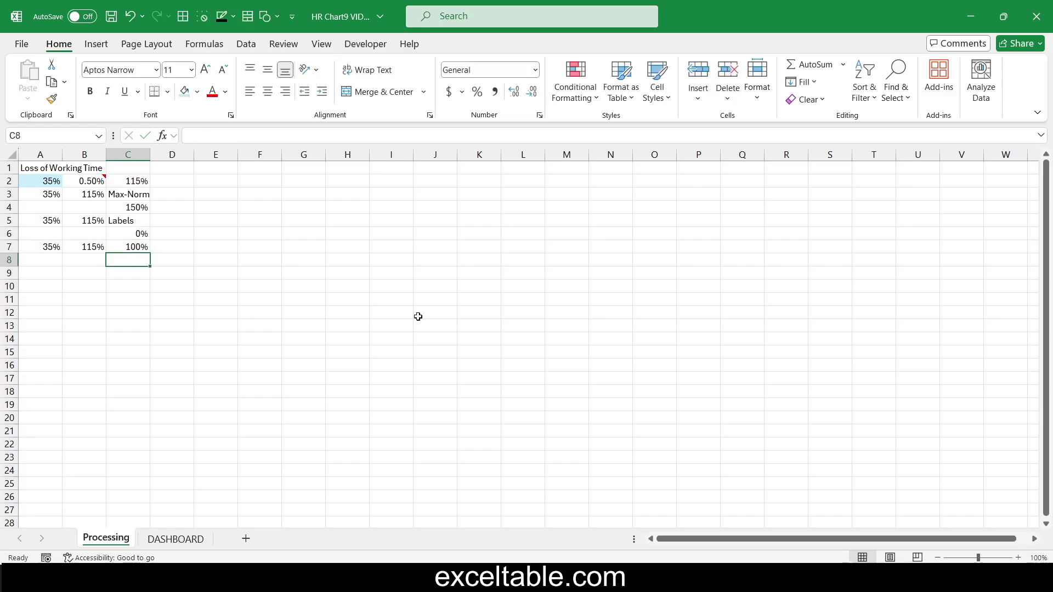
Step: Apply all borders to the Labels cells C5:C7 and centre the contents of A2:C7 horizontally
{"action": "left_click_drag", "start_coordinate": [140, 222], "coordinate": [141, 252]}
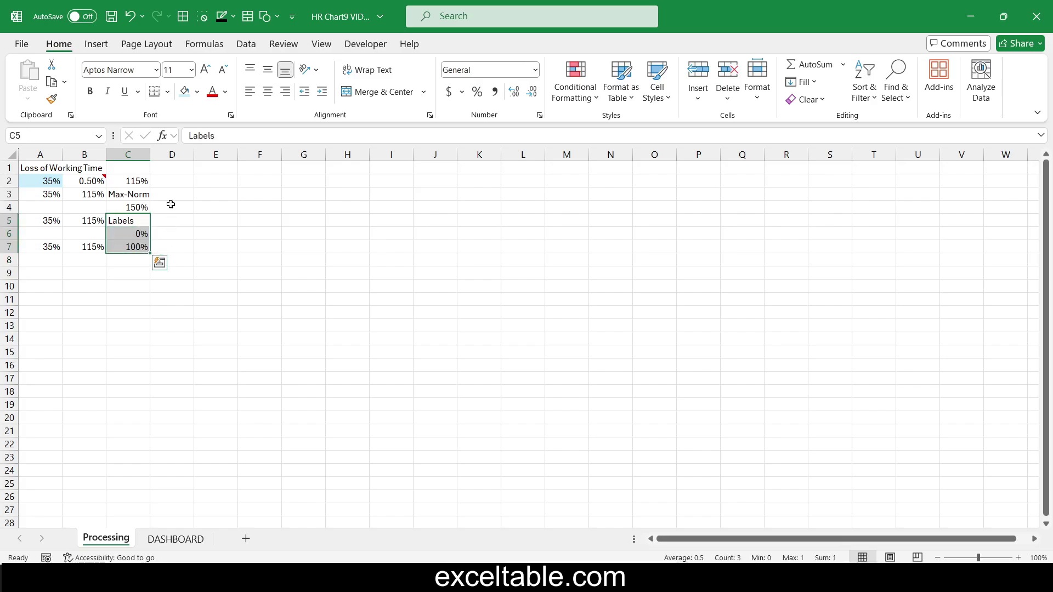
{"action": "left_click", "coordinate": [168, 94]}
{"action": "left_click", "coordinate": [181, 249]}
{"action": "left_click_drag", "start_coordinate": [41, 182], "coordinate": [117, 244]}
{"action": "left_click", "coordinate": [268, 92]}
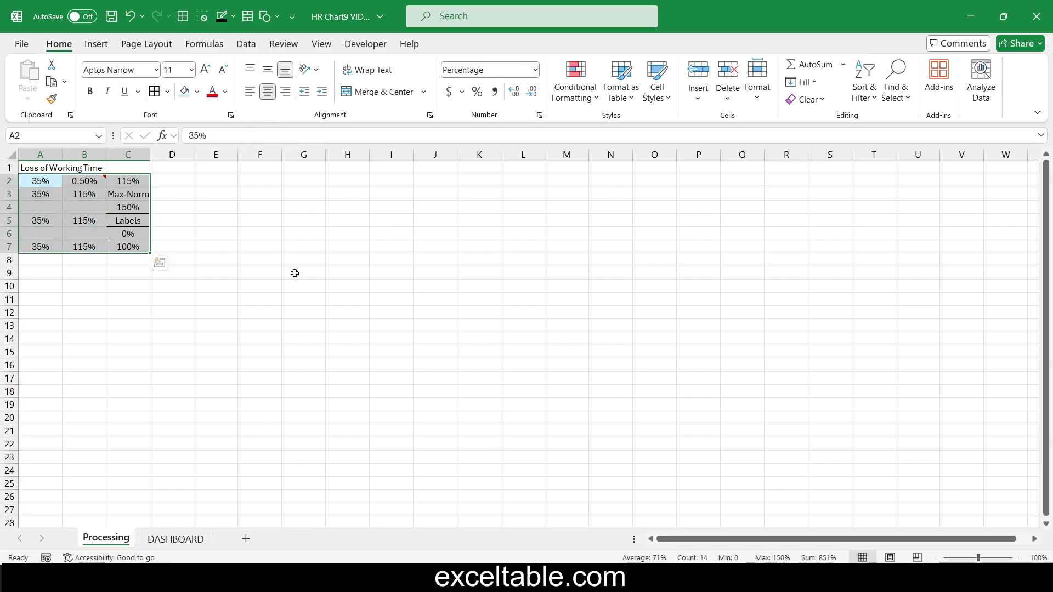
{"action": "left_click", "coordinate": [308, 348]}
Step: Insert a doughnut chart from A3:B7 with rows and columns switched, and move it nearer to the data
{"action": "left_click_drag", "start_coordinate": [39, 195], "coordinate": [82, 248]}
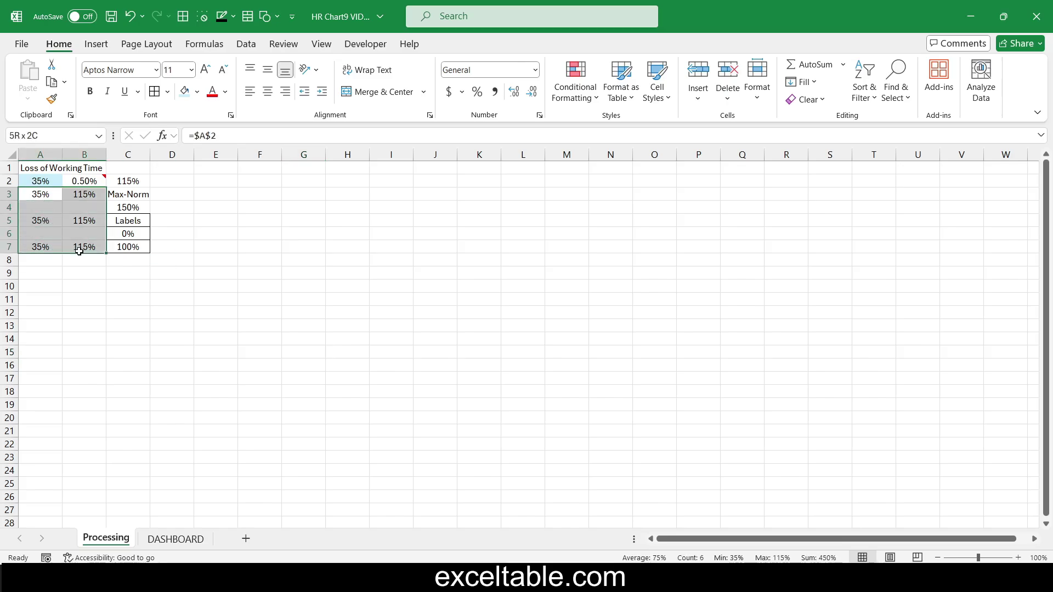
{"action": "left_click", "coordinate": [96, 44]}
{"action": "left_click", "coordinate": [415, 100]}
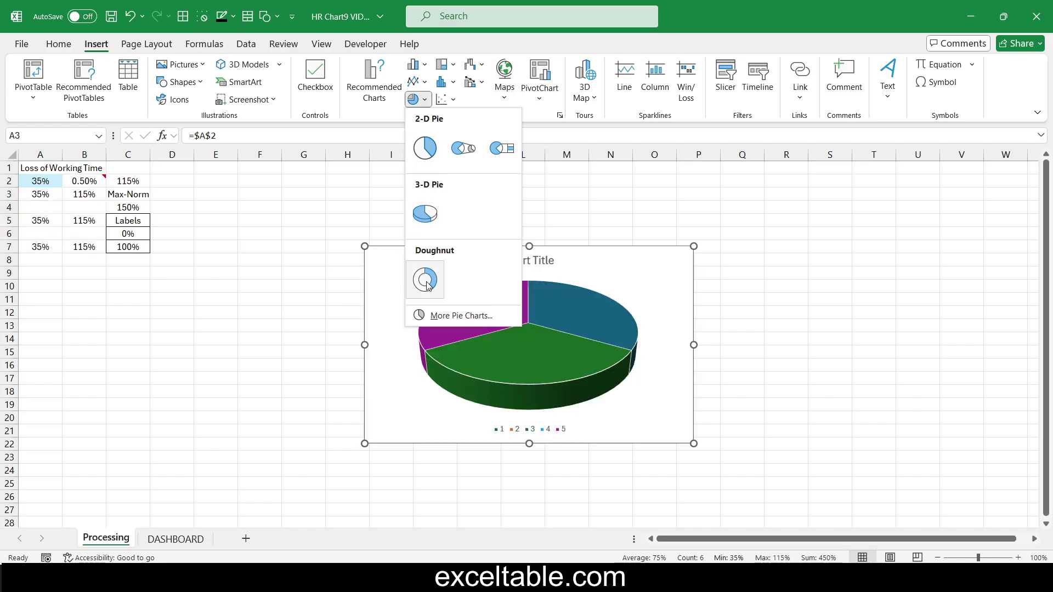
{"action": "left_click", "coordinate": [421, 213]}
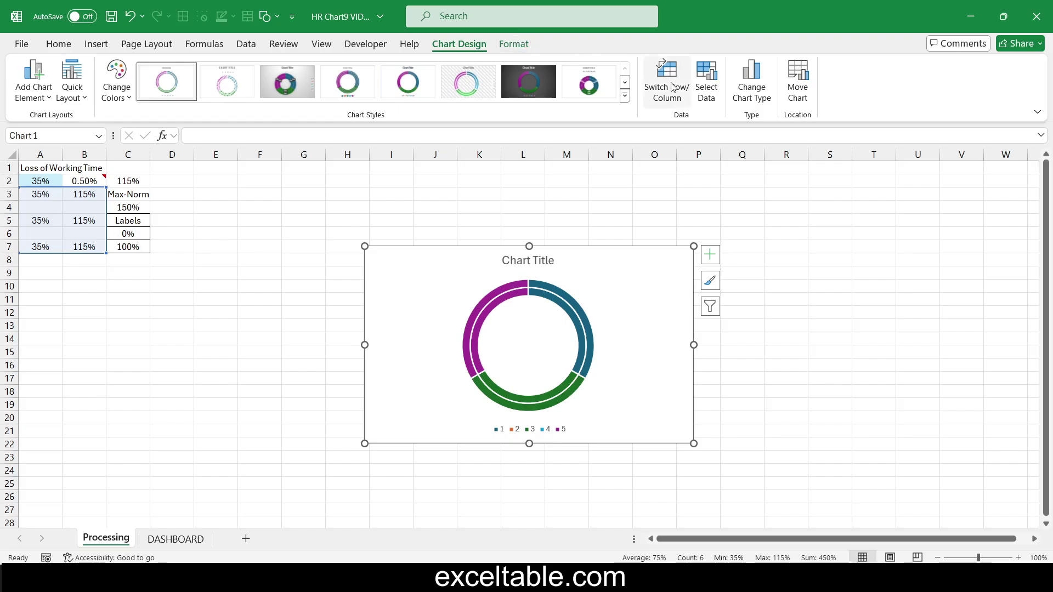
{"action": "left_click", "coordinate": [672, 90]}
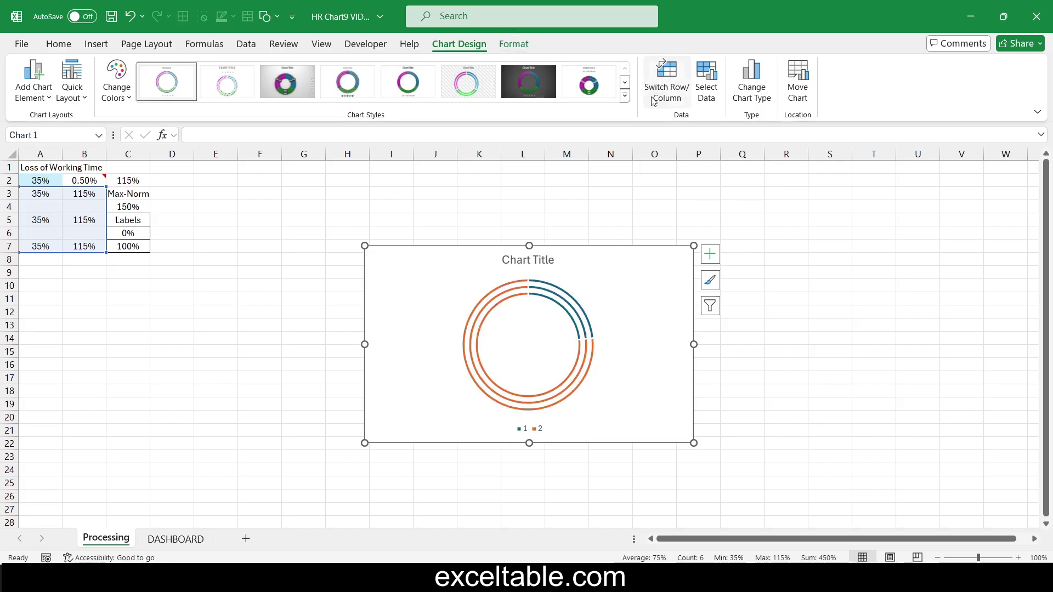
{"action": "left_click_drag", "start_coordinate": [454, 270], "coordinate": [402, 242]}
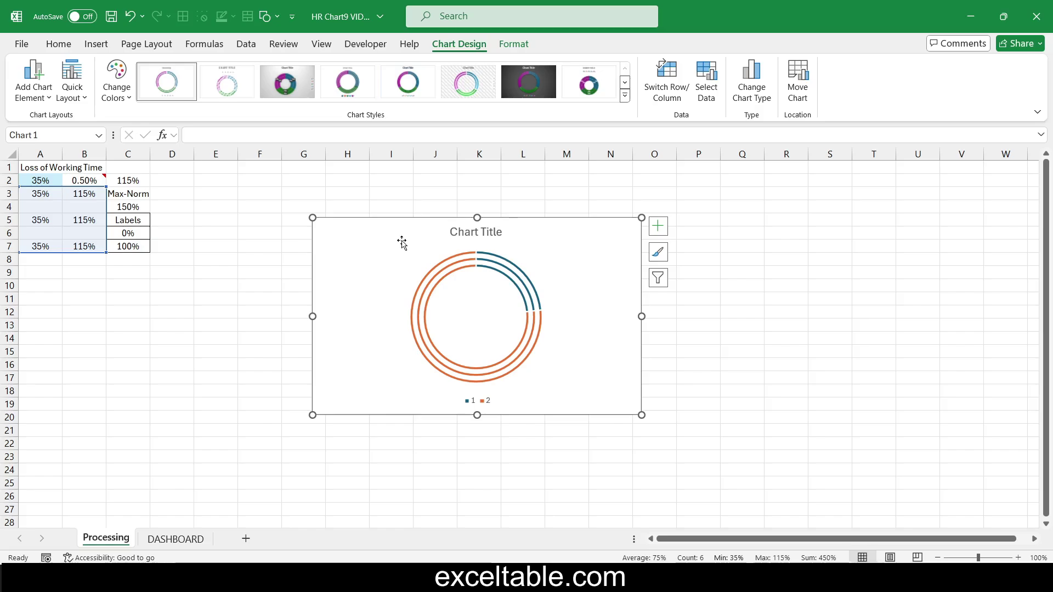
Step: Set the angle of first slice to 240° for the doughnut's outer ring series
{"action": "left_click", "coordinate": [469, 256]}
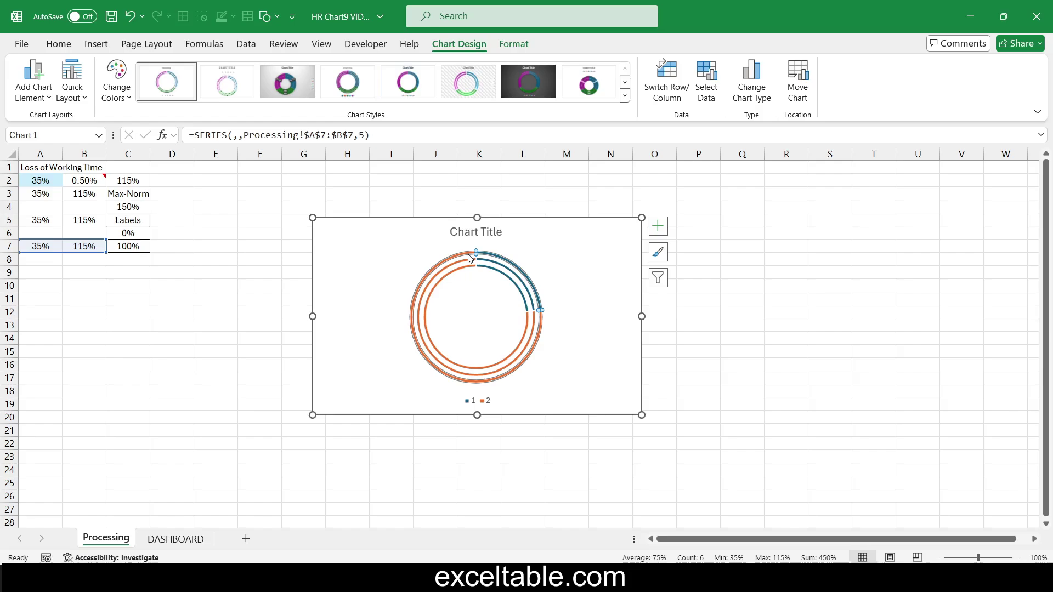
{"action": "right_click", "coordinate": [470, 258]}
{"action": "left_click", "coordinate": [521, 406]}
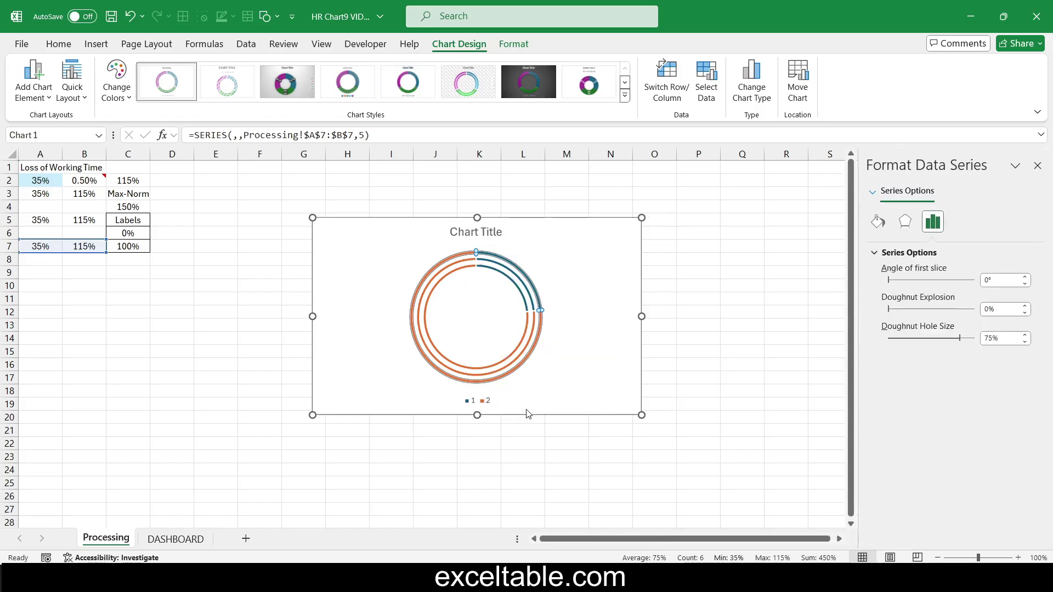
{"action": "left_click", "coordinate": [1003, 281]}
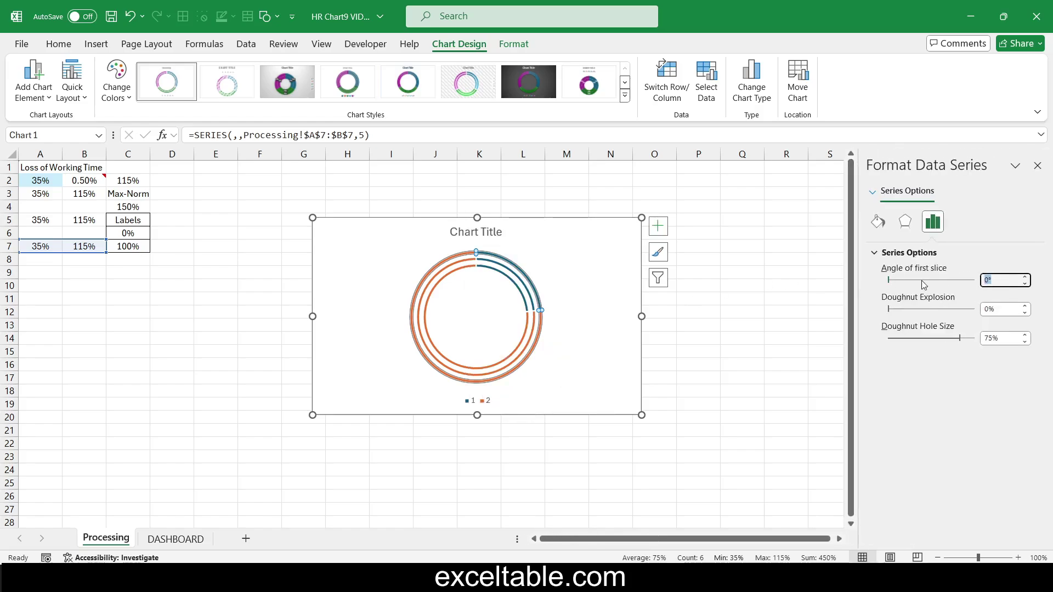
{"action": "type", "text": "240"}
{"action": "key", "text": "Return"}
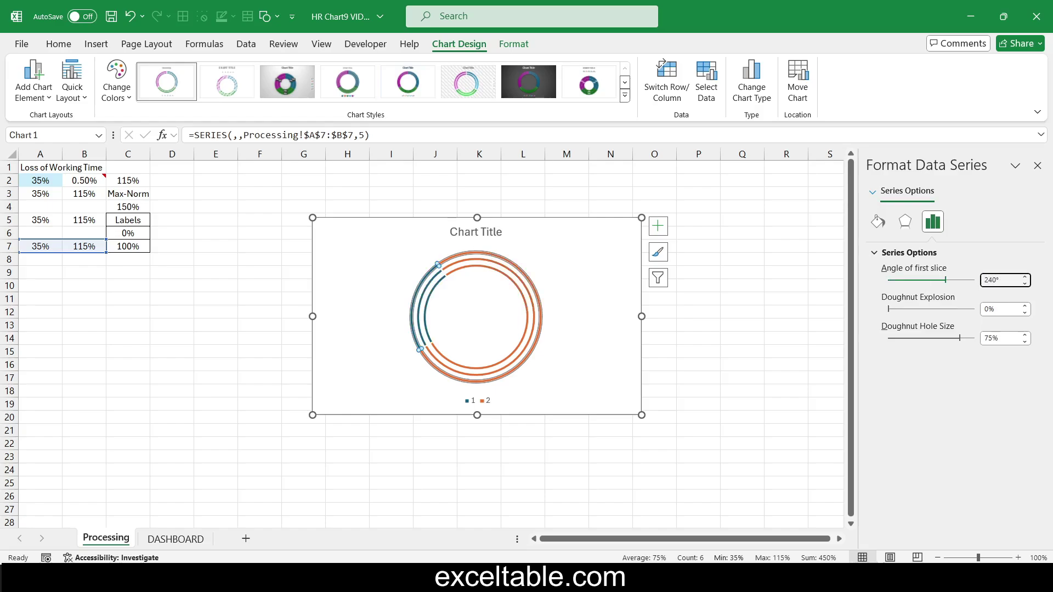
Step: Add a data series named Cursor to the chart, using the values in A2:C2 of the Processing sheet
{"action": "left_click", "coordinate": [608, 327]}
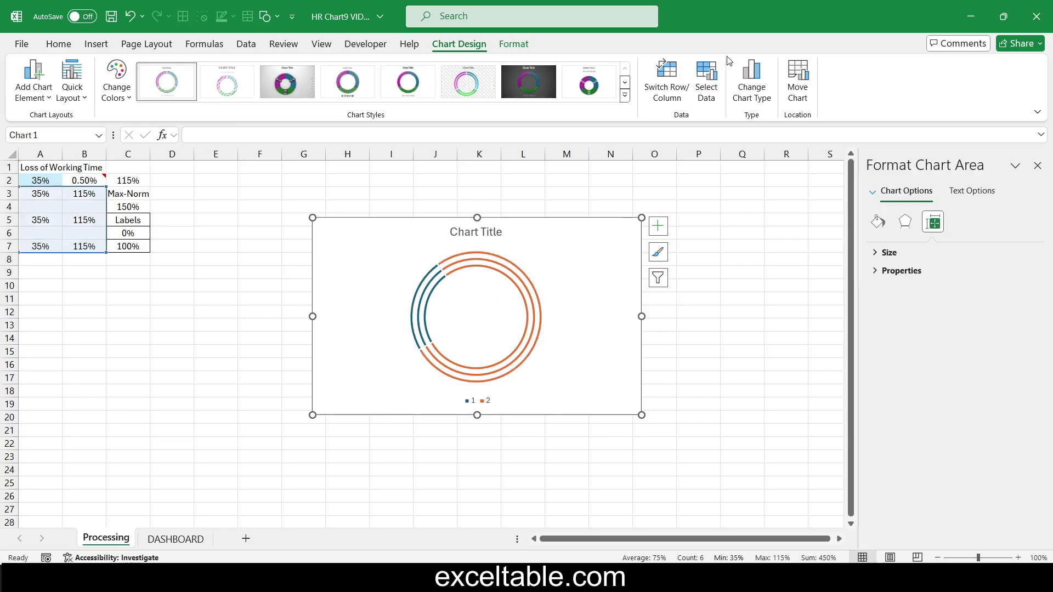
{"action": "left_click", "coordinate": [706, 89]}
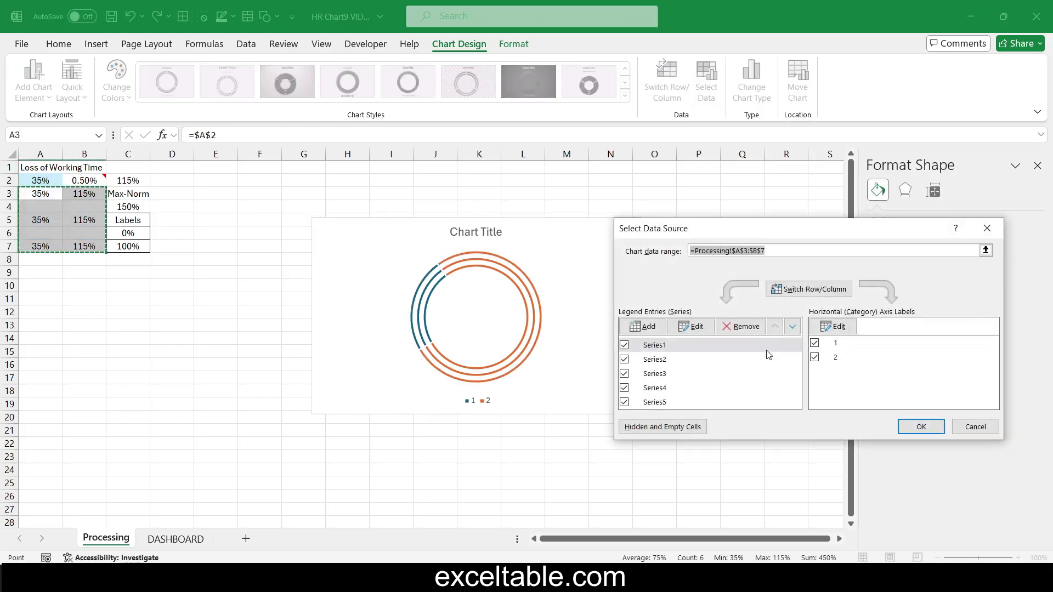
{"action": "left_click", "coordinate": [653, 331]}
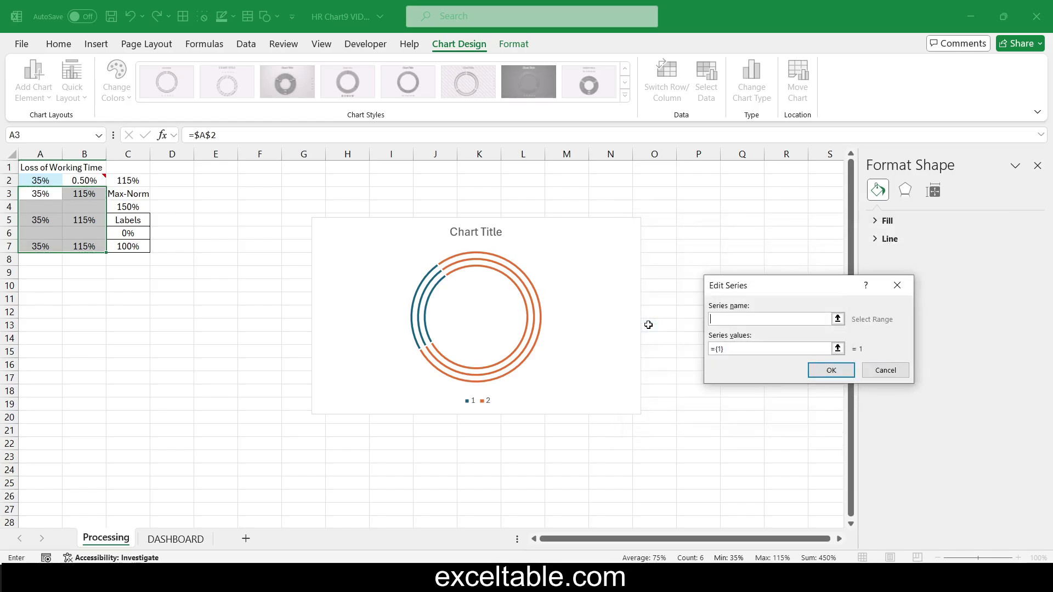
{"action": "left_click", "coordinate": [838, 349]}
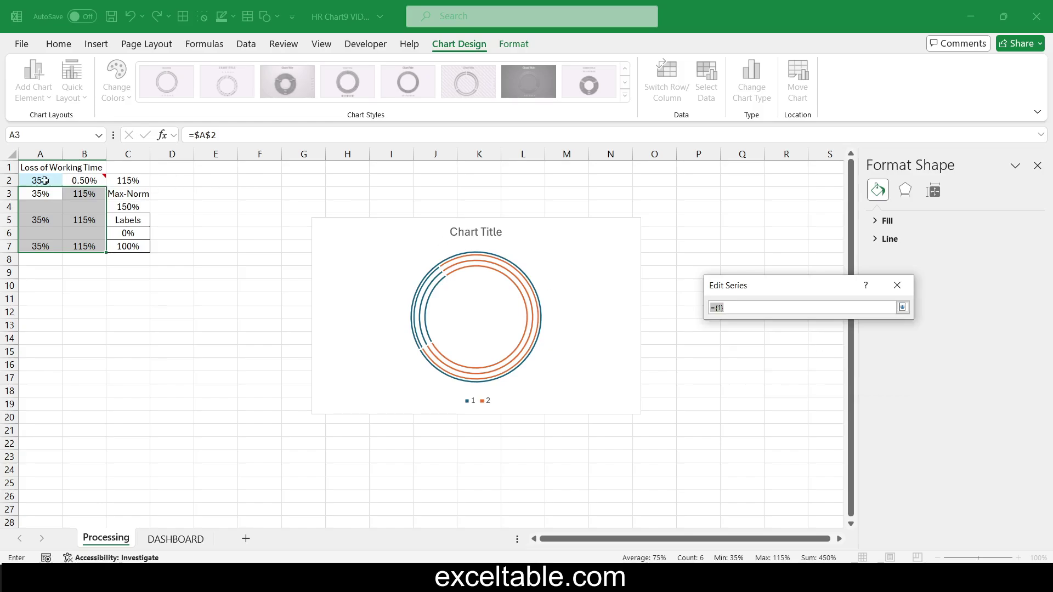
{"action": "left_click_drag", "start_coordinate": [43, 180], "coordinate": [131, 181]}
{"action": "key", "text": "Return"}
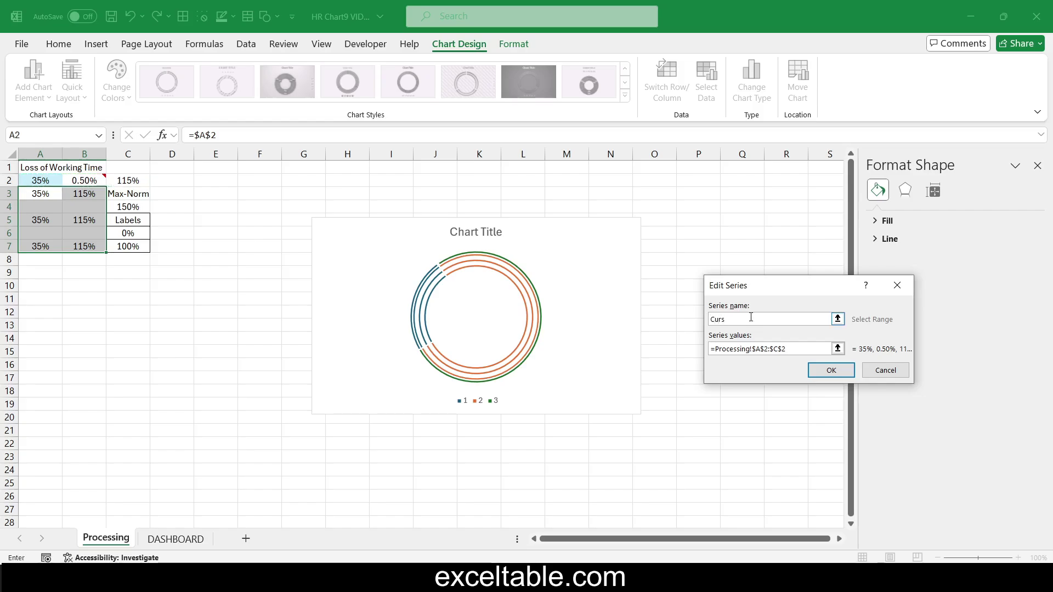
{"action": "left_click", "coordinate": [751, 317]}
{"action": "type", "text": "Cursor"}
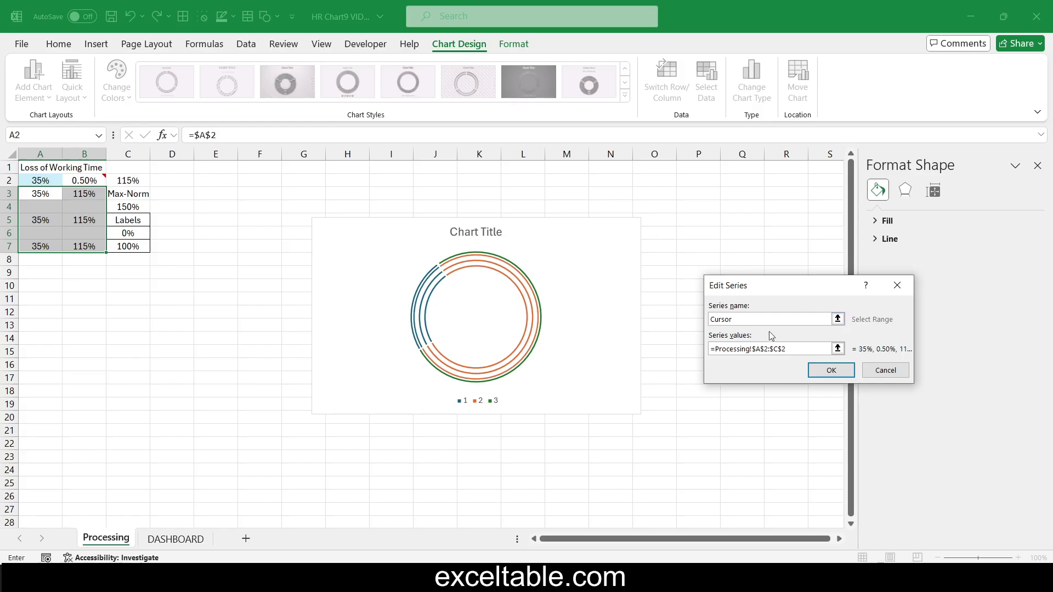
{"action": "left_click", "coordinate": [829, 373]}
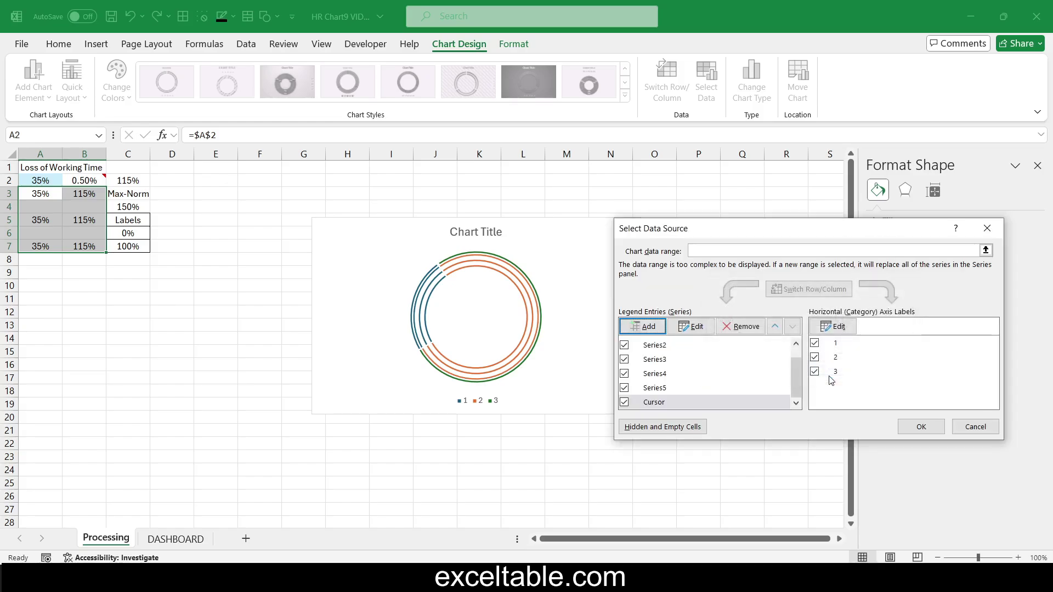
{"action": "left_click", "coordinate": [921, 427]}
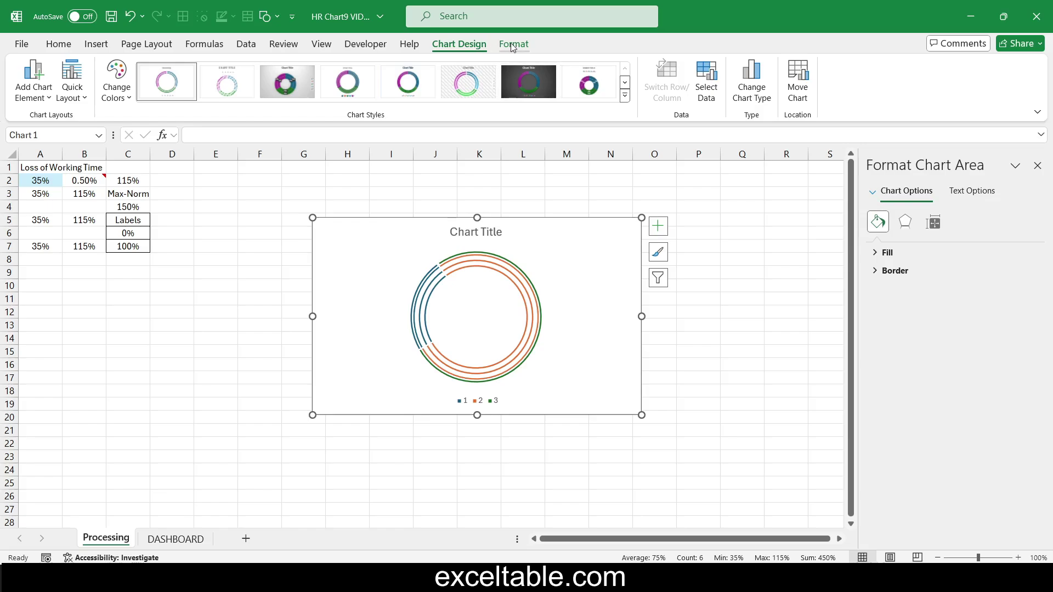
Step: Change the chart to a Combo type and set Series1, Series2 and Series3 to Doughnut
{"action": "left_click", "coordinate": [756, 91]}
{"action": "left_click", "coordinate": [358, 412]}
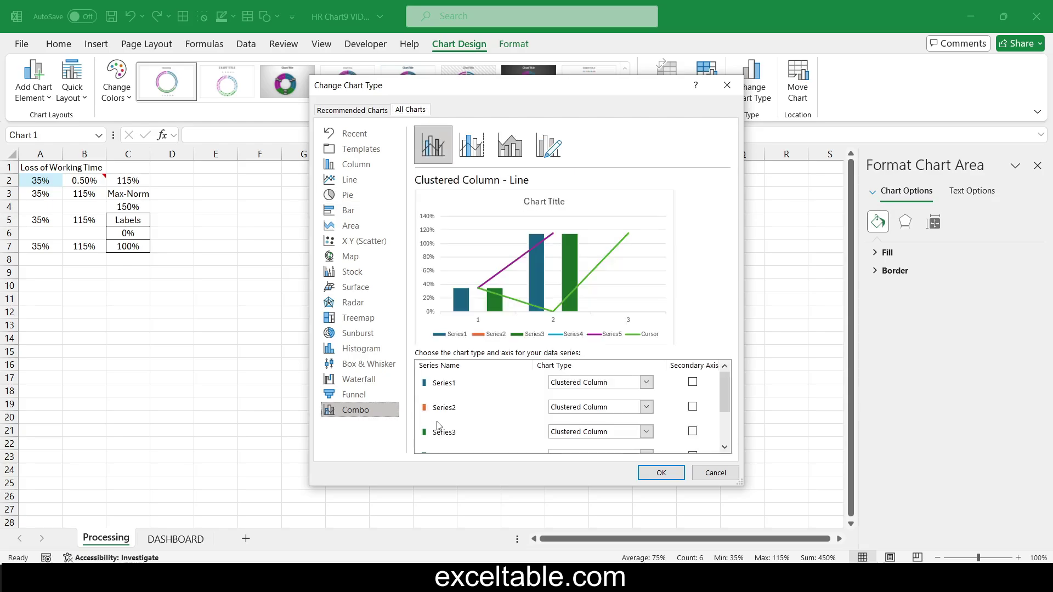
{"action": "mouse_move", "coordinate": [726, 391]}
{"action": "left_mouse_down"}
{"action": "mouse_move", "coordinate": [726, 423]}
{"action": "mouse_move", "coordinate": [726, 376]}
{"action": "mouse_move", "coordinate": [727, 425]}
{"action": "mouse_move", "coordinate": [726, 379]}
{"action": "left_mouse_up"}
{"action": "left_click", "coordinate": [647, 383]}
{"action": "scroll", "coordinate": [631, 318], "scroll_direction": "down", "scroll_amount": 4}
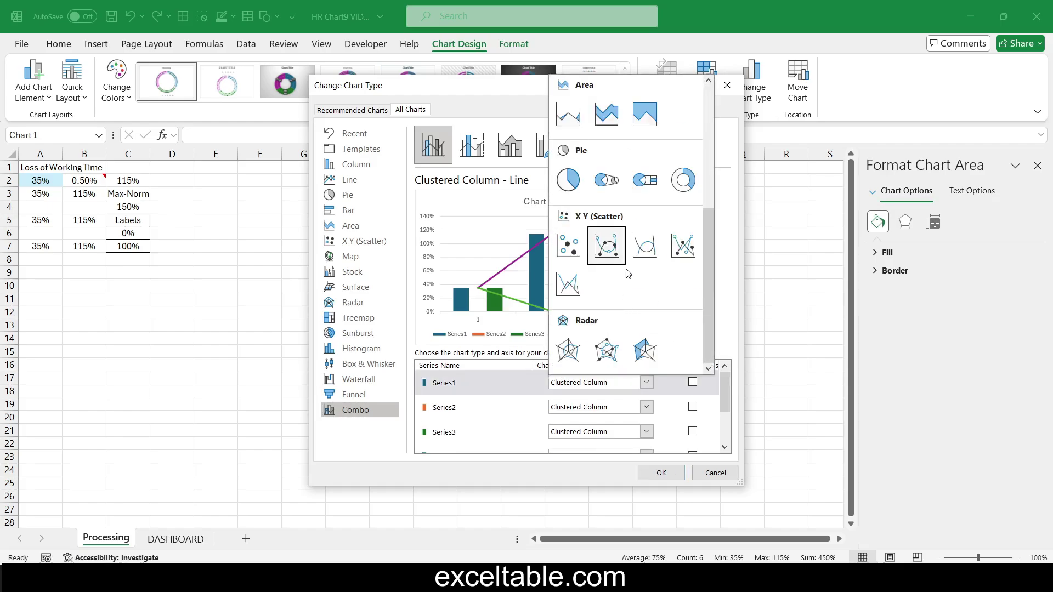
{"action": "left_click", "coordinate": [683, 180]}
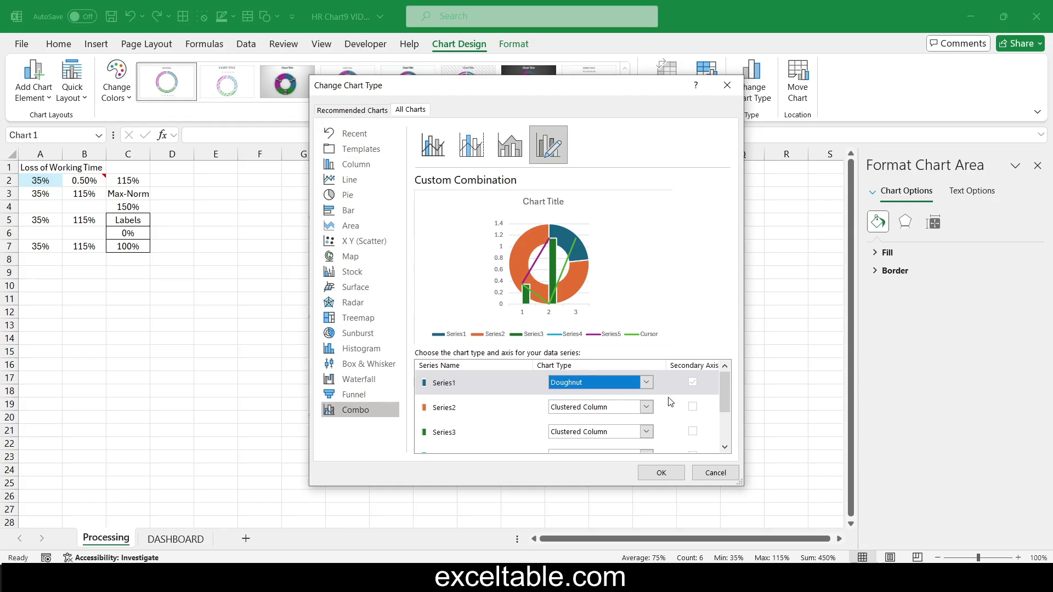
{"action": "left_click", "coordinate": [647, 407]}
{"action": "scroll", "coordinate": [680, 268], "scroll_direction": "down", "scroll_amount": 4}
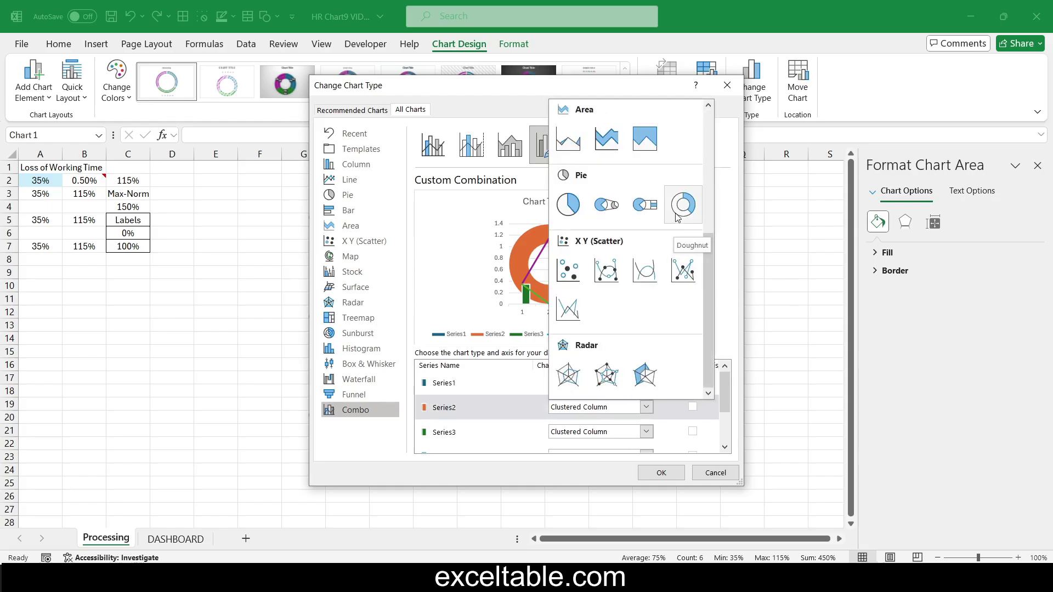
{"action": "left_click", "coordinate": [680, 207]}
{"action": "left_click", "coordinate": [646, 431]}
{"action": "scroll", "coordinate": [683, 274], "scroll_direction": "down", "scroll_amount": 4}
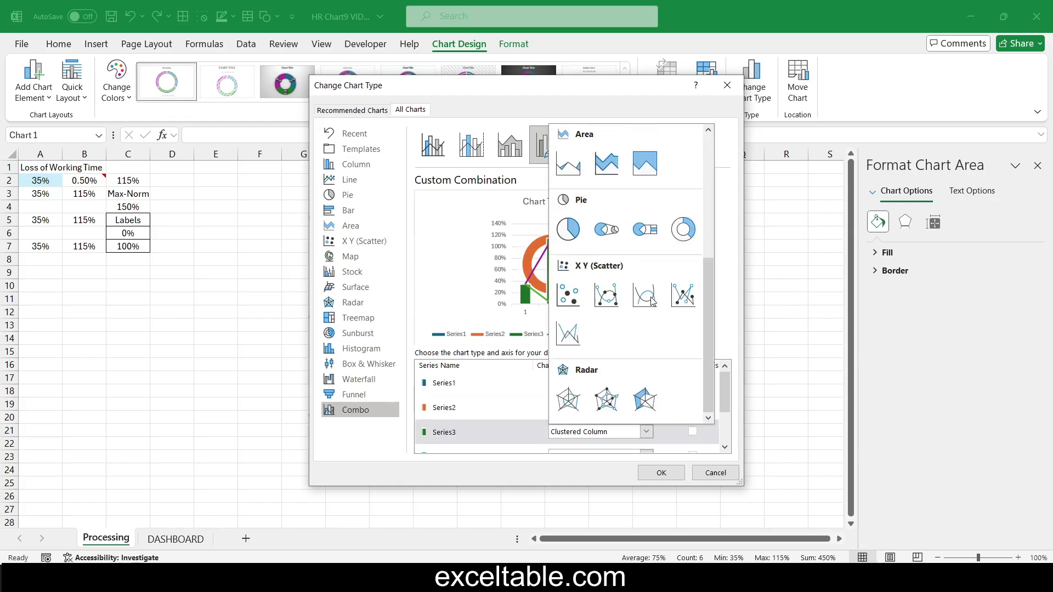
{"action": "left_click", "coordinate": [683, 228]}
Step: Set the combo chart type of Series4 and Series5 to Doughnut
{"action": "scroll", "coordinate": [667, 421], "scroll_direction": "down", "scroll_amount": 2}
{"action": "left_click", "coordinate": [646, 391]}
{"action": "scroll", "coordinate": [666, 301], "scroll_direction": "down", "scroll_amount": 4}
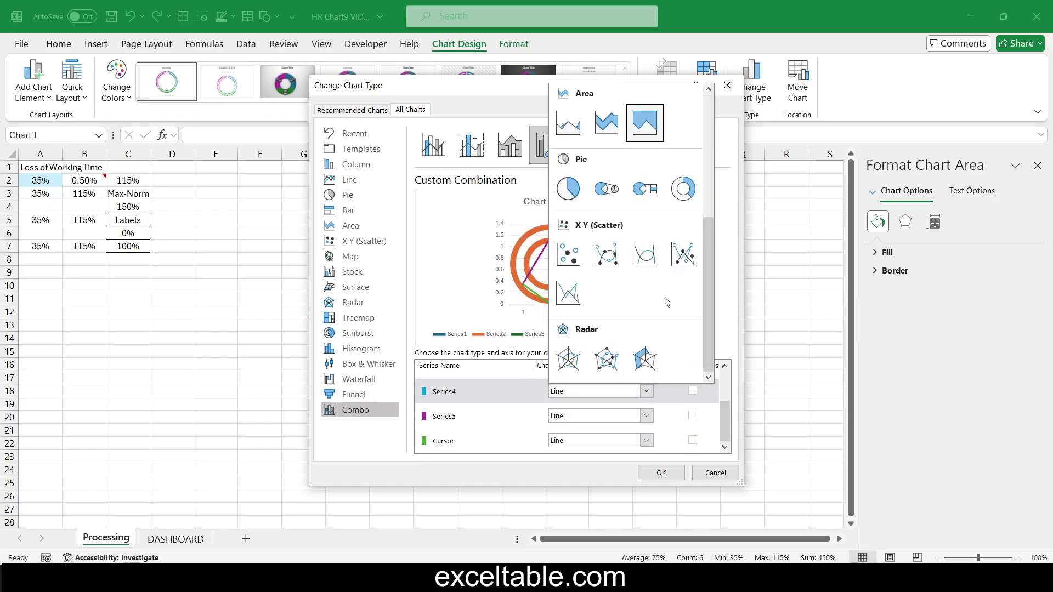
{"action": "left_click", "coordinate": [687, 203]}
{"action": "left_click", "coordinate": [646, 426]}
{"action": "left_click", "coordinate": [651, 418]}
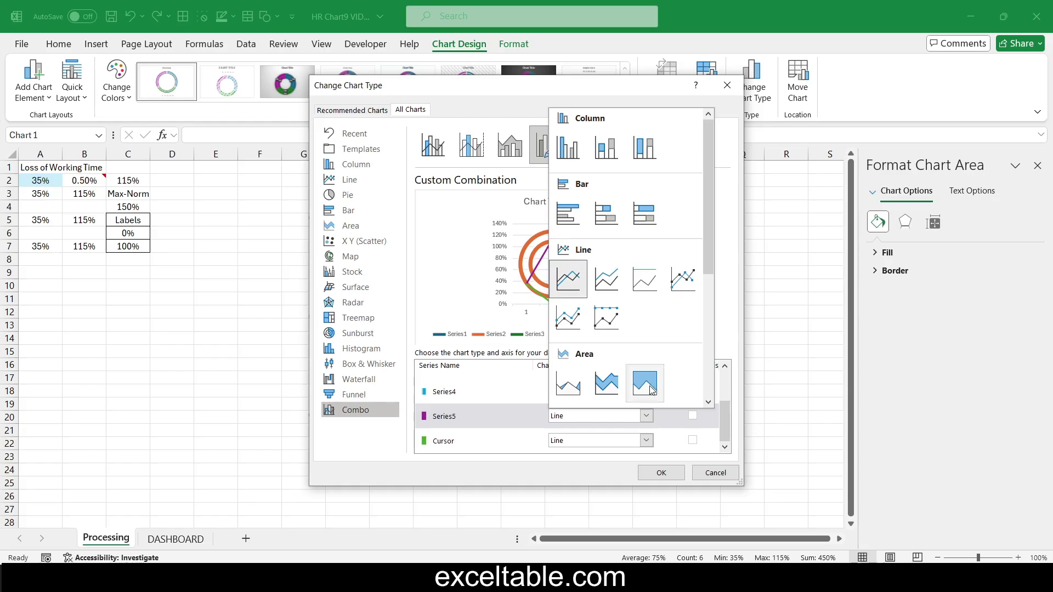
{"action": "scroll", "coordinate": [683, 274], "scroll_direction": "down", "scroll_amount": 4}
{"action": "left_click", "coordinate": [683, 213]}
Step: Set the Cursor series to Pie on the secondary axis and apply the combo chart type
{"action": "left_click", "coordinate": [646, 441]}
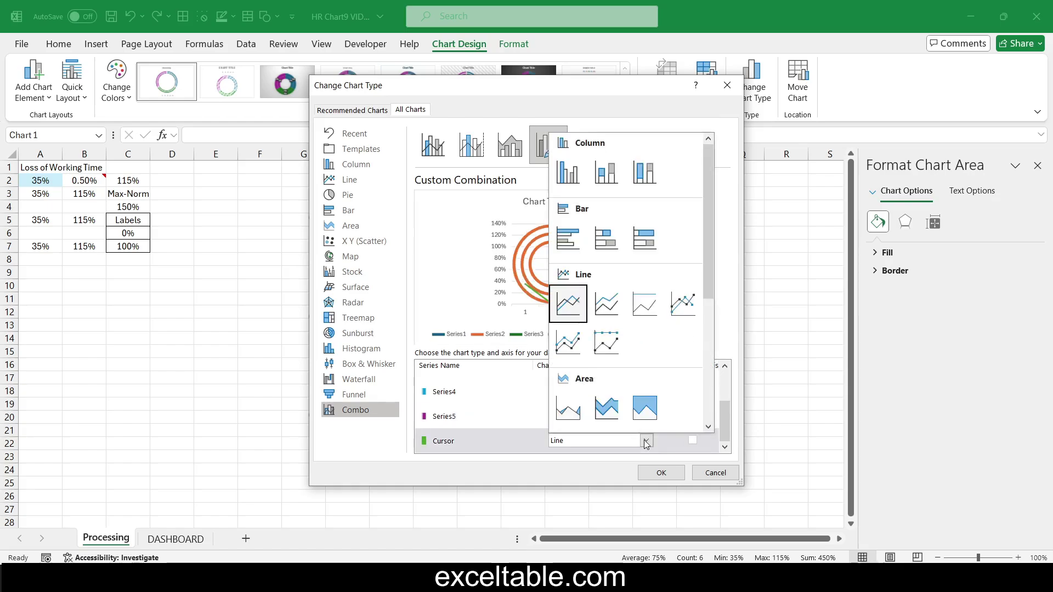
{"action": "scroll", "coordinate": [639, 384], "scroll_direction": "down", "scroll_amount": 4}
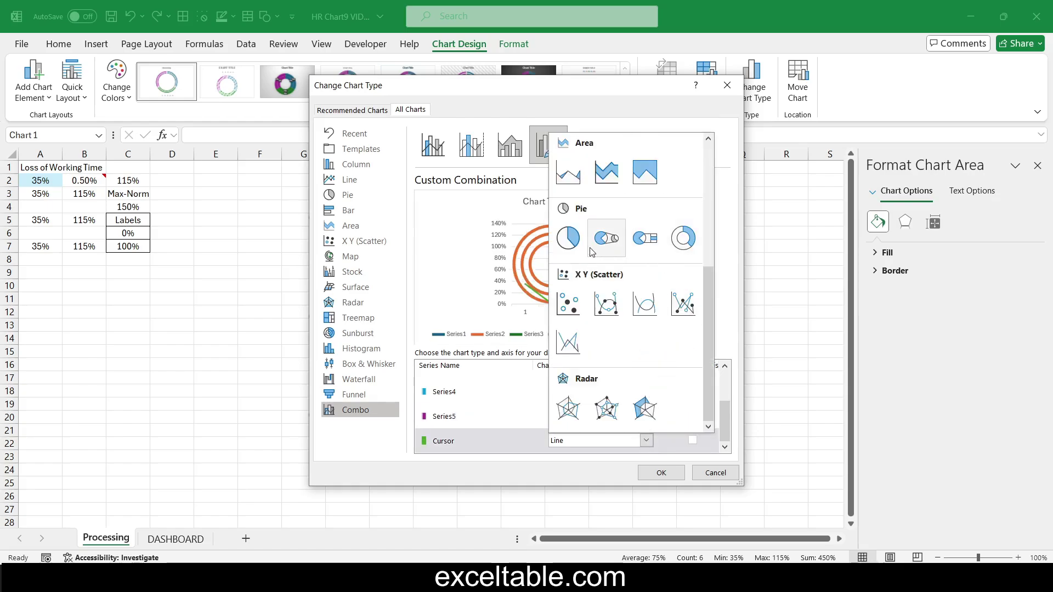
{"action": "left_click", "coordinate": [569, 239]}
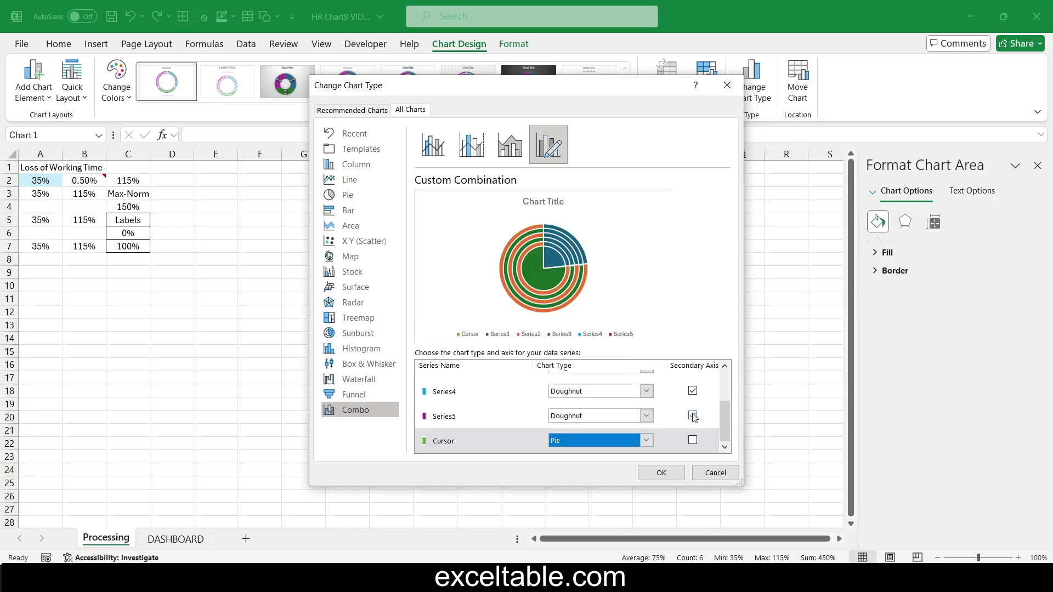
{"action": "left_click", "coordinate": [693, 441]}
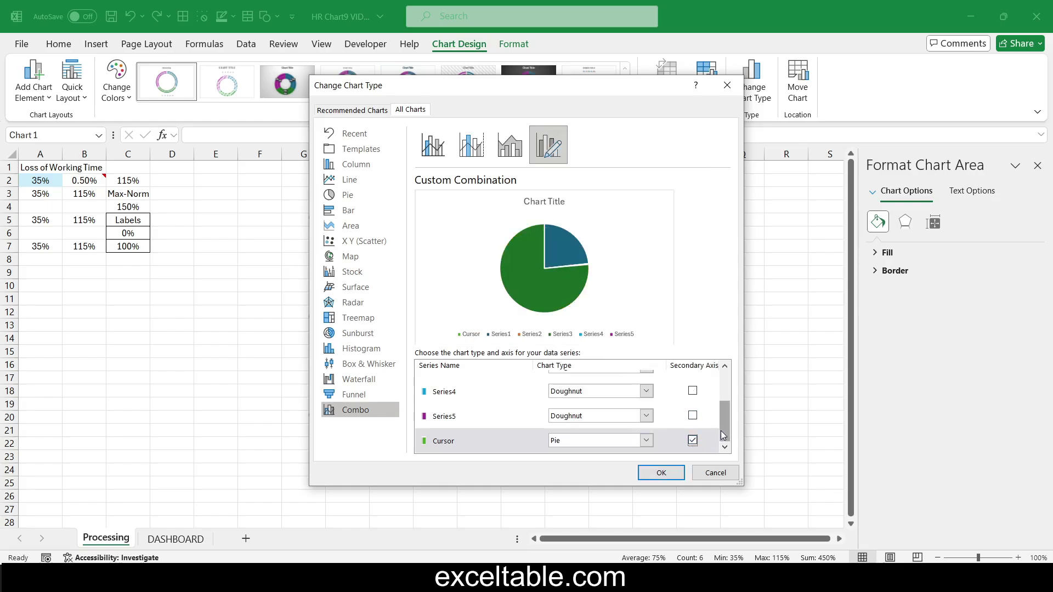
{"action": "scroll", "coordinate": [725, 400], "scroll_direction": "up", "scroll_amount": 3}
{"action": "left_click_drag", "start_coordinate": [725, 413], "coordinate": [728, 443]}
{"action": "left_click", "coordinate": [660, 477]}
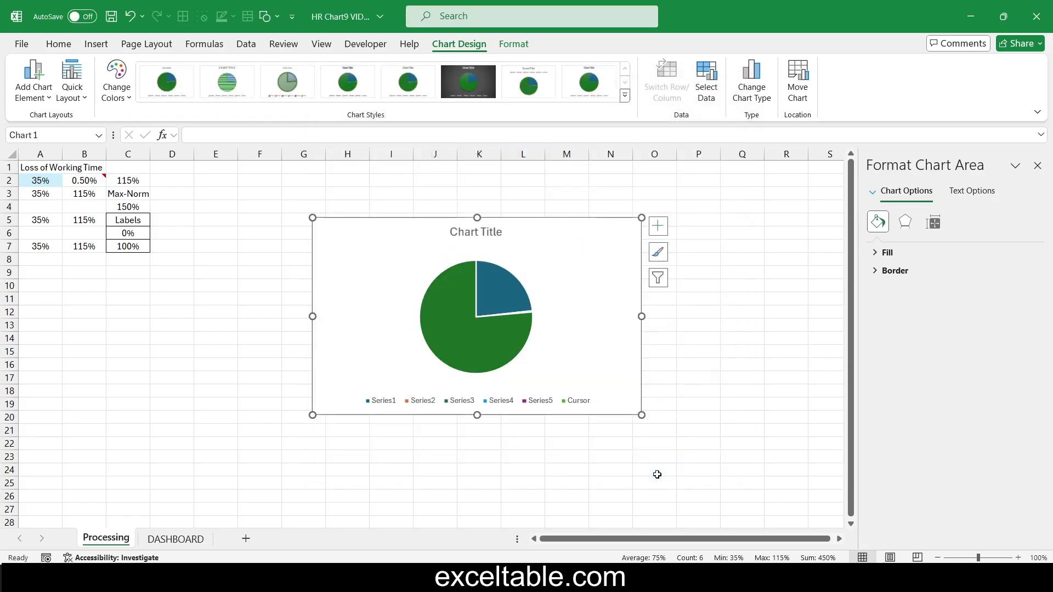
Step: Set the angle of first slice to 240° for the Cursor pie series
{"action": "left_click", "coordinate": [504, 304]}
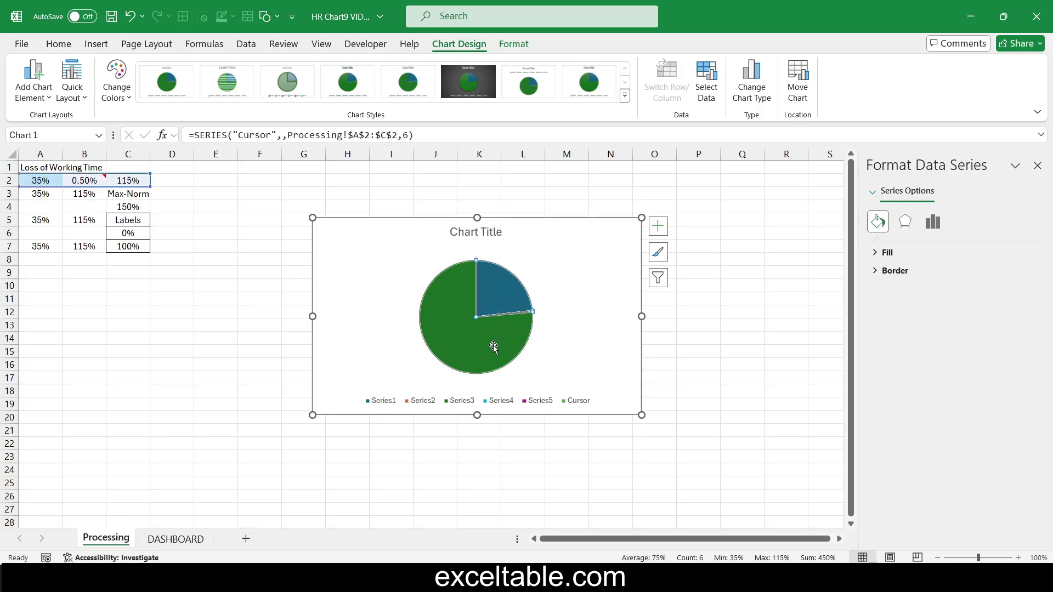
{"action": "left_click", "coordinate": [935, 224]}
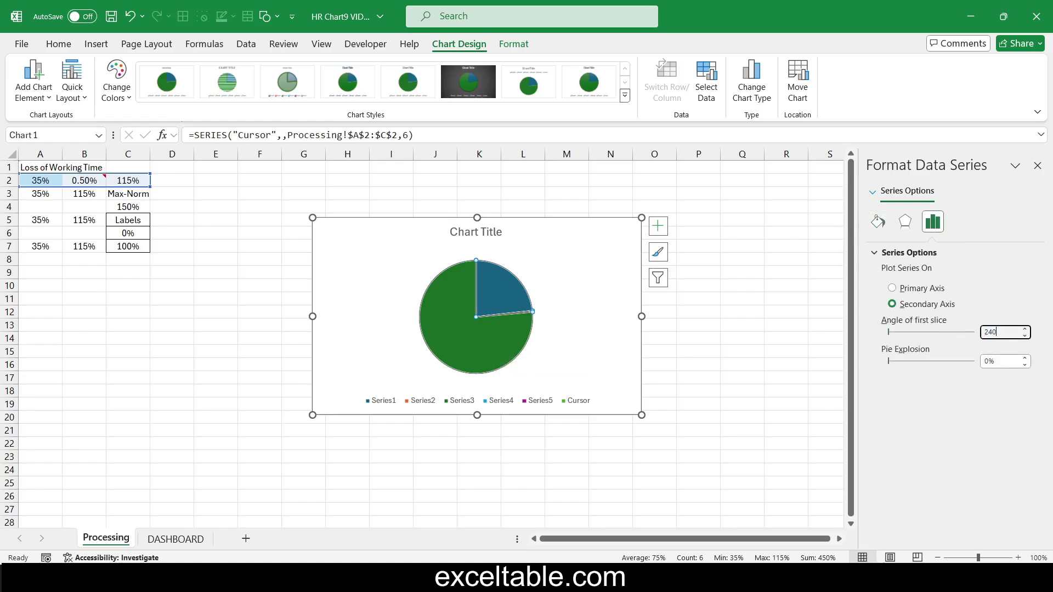
{"action": "key", "text": "Return"}
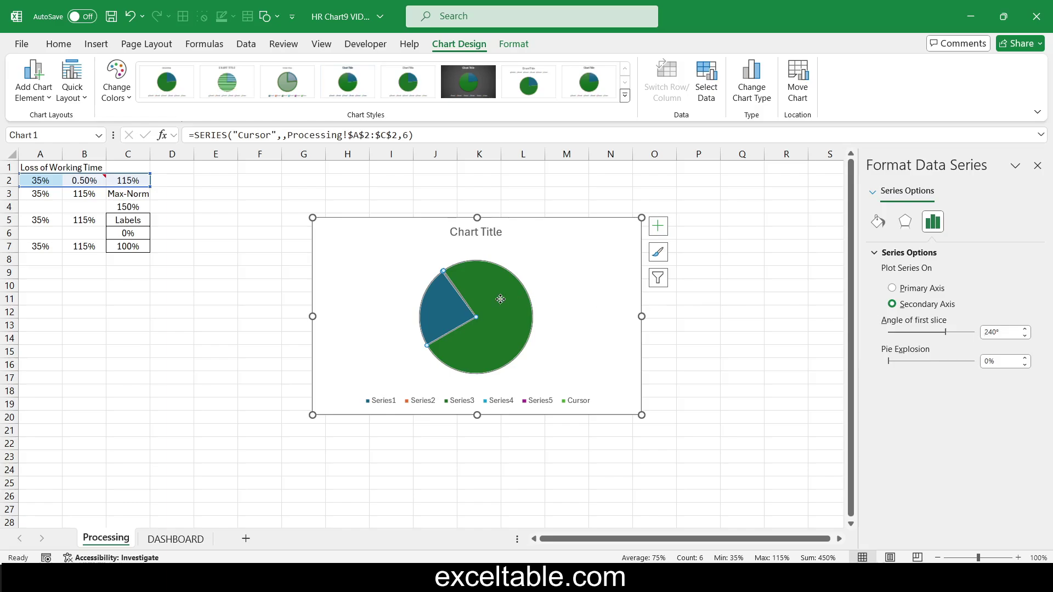
Step: Set the largest slice of the Cursor pie to no fill
{"action": "left_click", "coordinate": [500, 300]}
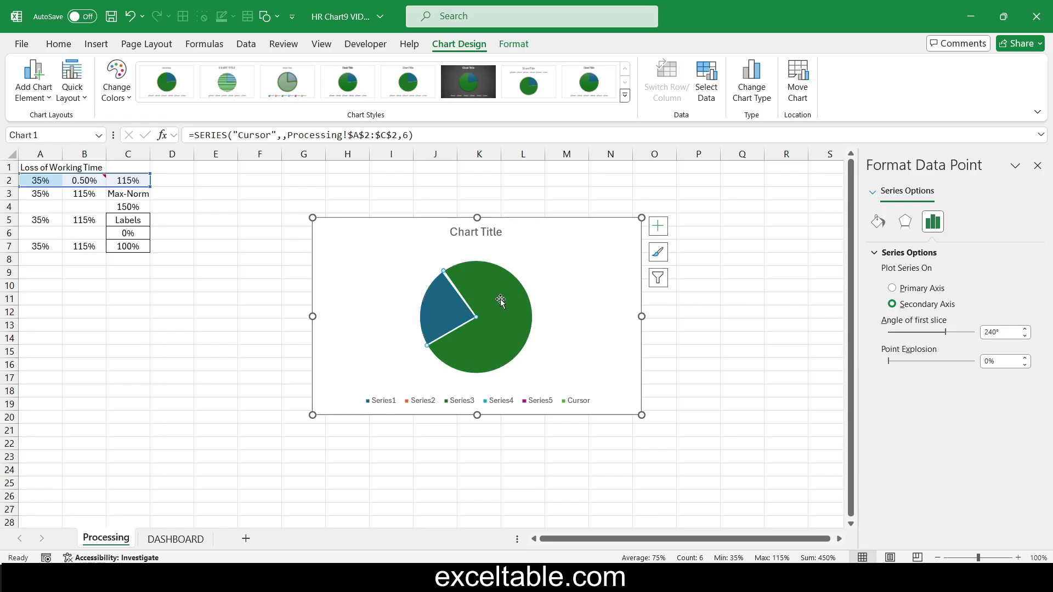
{"action": "left_click", "coordinate": [879, 221]}
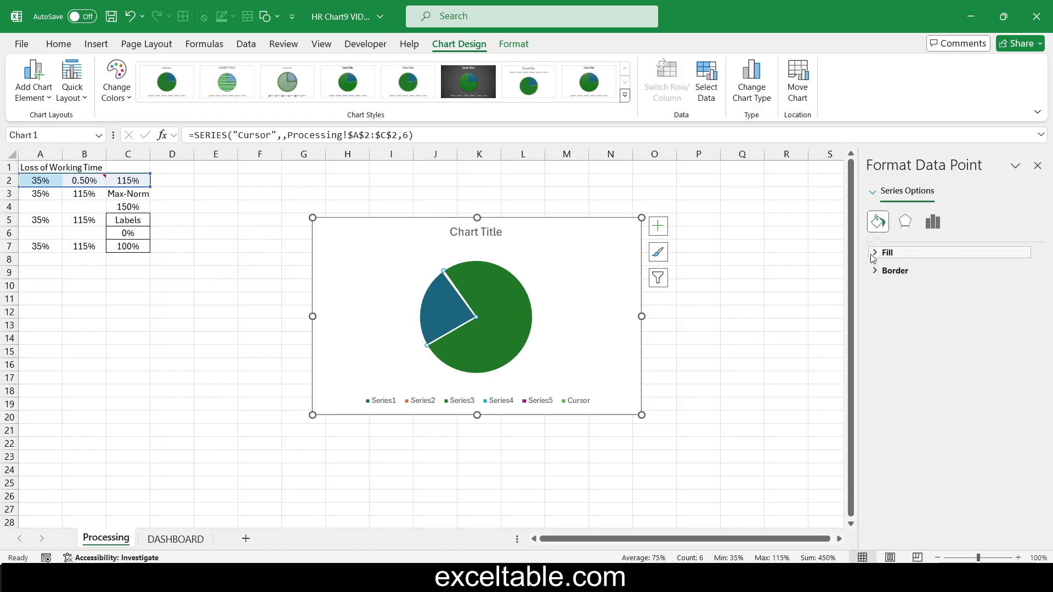
{"action": "left_click", "coordinate": [873, 255]}
{"action": "left_click", "coordinate": [886, 274]}
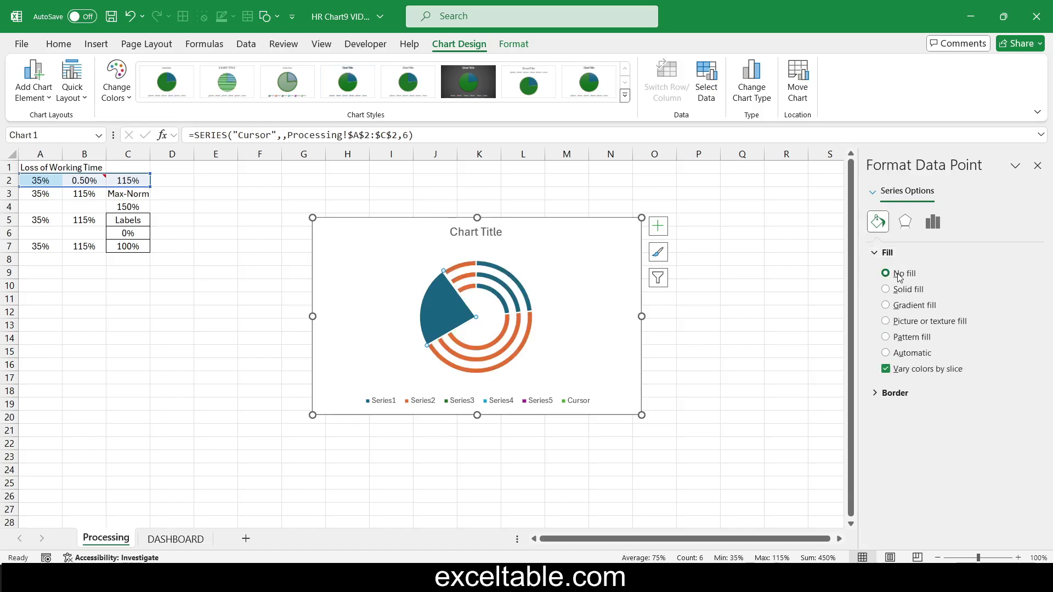
Step: Set the blue first slice of the Cursor pie to no border line and no fill
{"action": "left_click", "coordinate": [446, 303]}
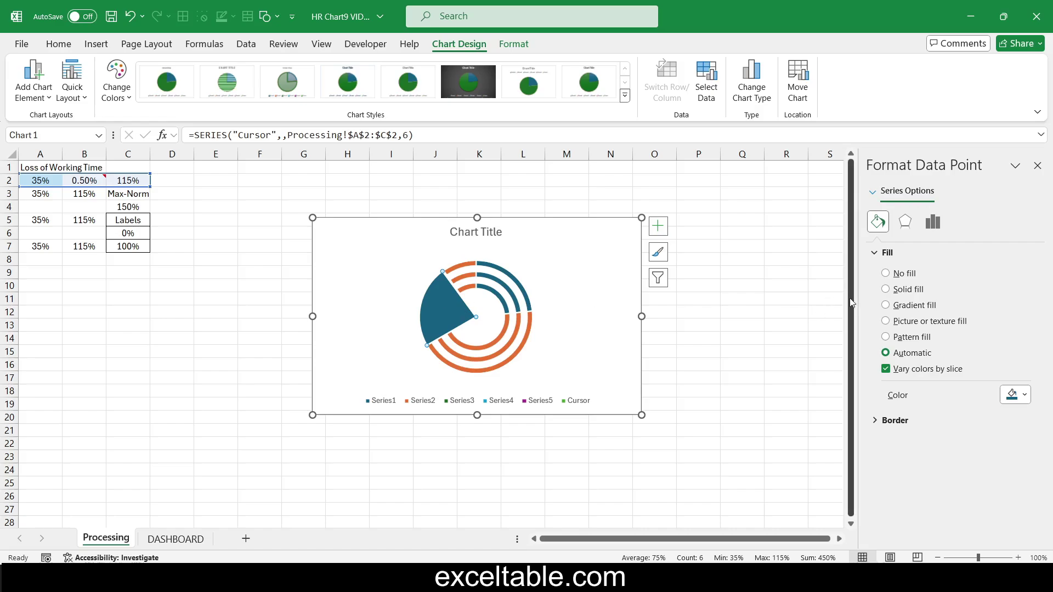
{"action": "left_click", "coordinate": [875, 420]}
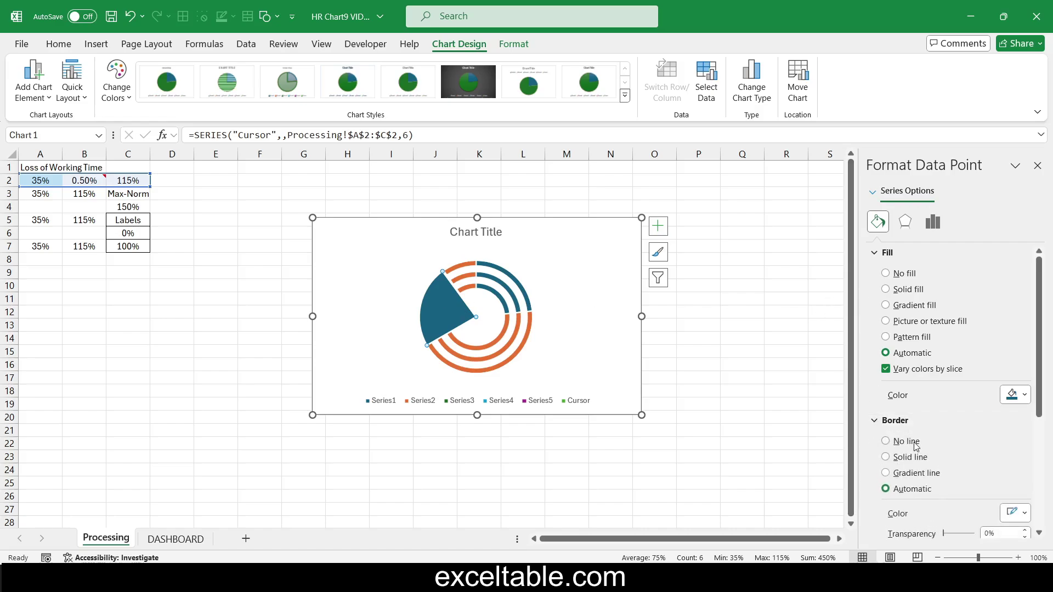
{"action": "left_click", "coordinate": [915, 445]}
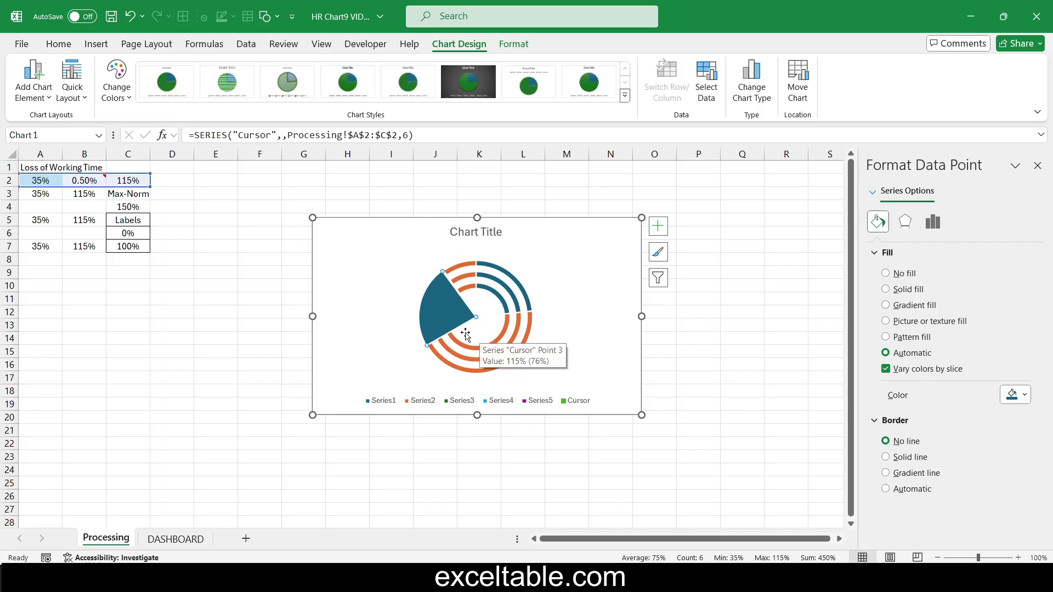
{"action": "left_click", "coordinate": [902, 274]}
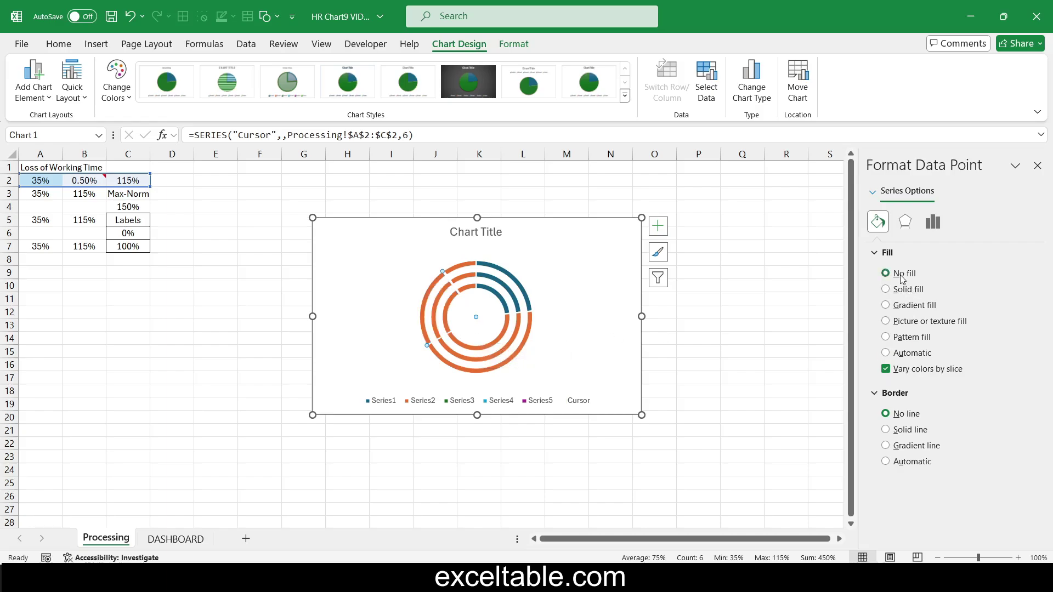
{"action": "left_click", "coordinate": [906, 415]}
{"action": "left_click", "coordinate": [724, 418]}
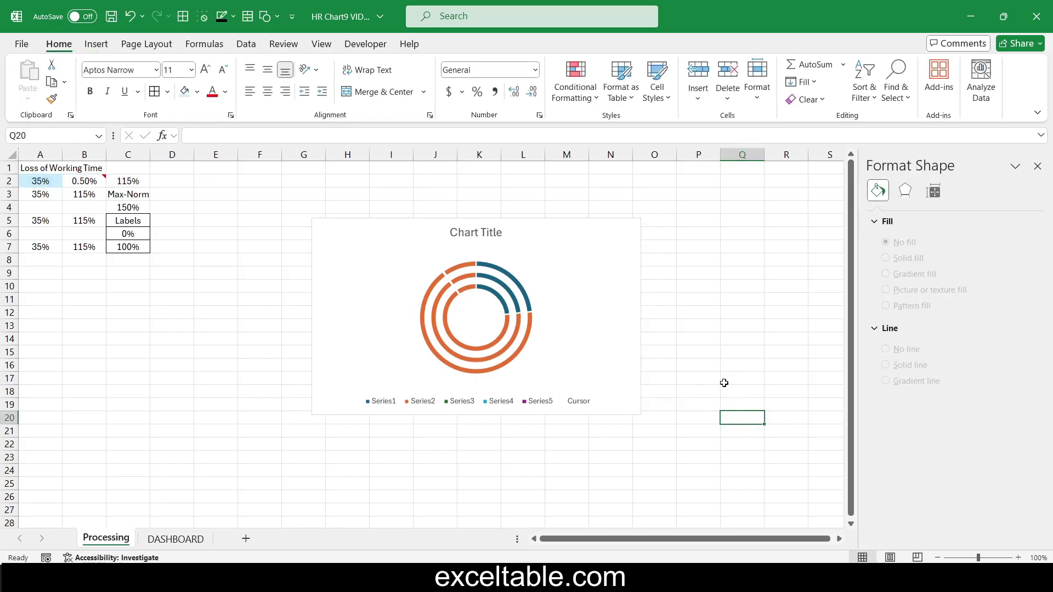
{"action": "left_click", "coordinate": [455, 294]}
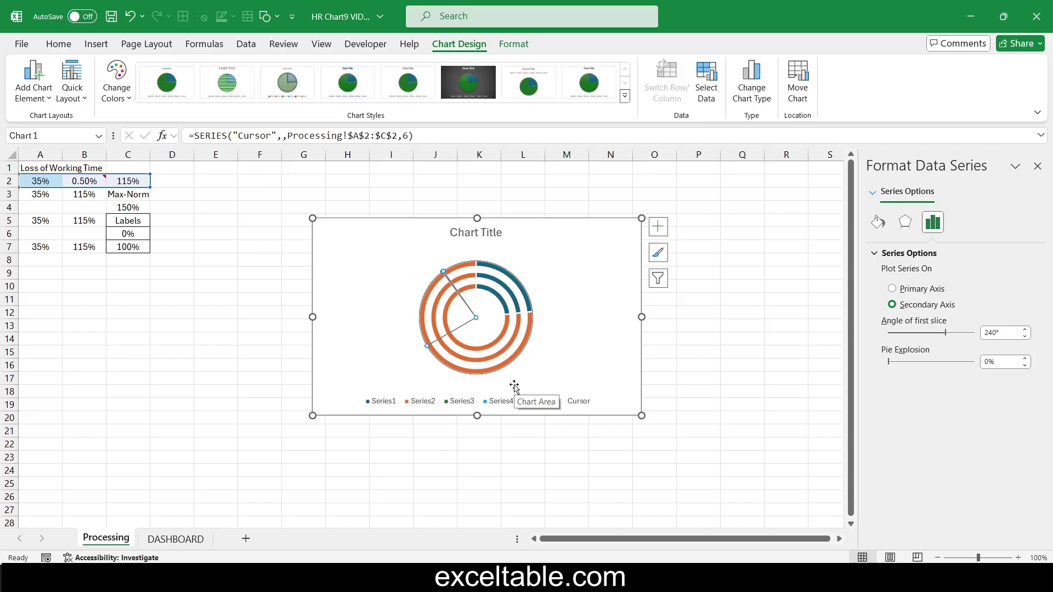
{"action": "left_click", "coordinate": [219, 418]}
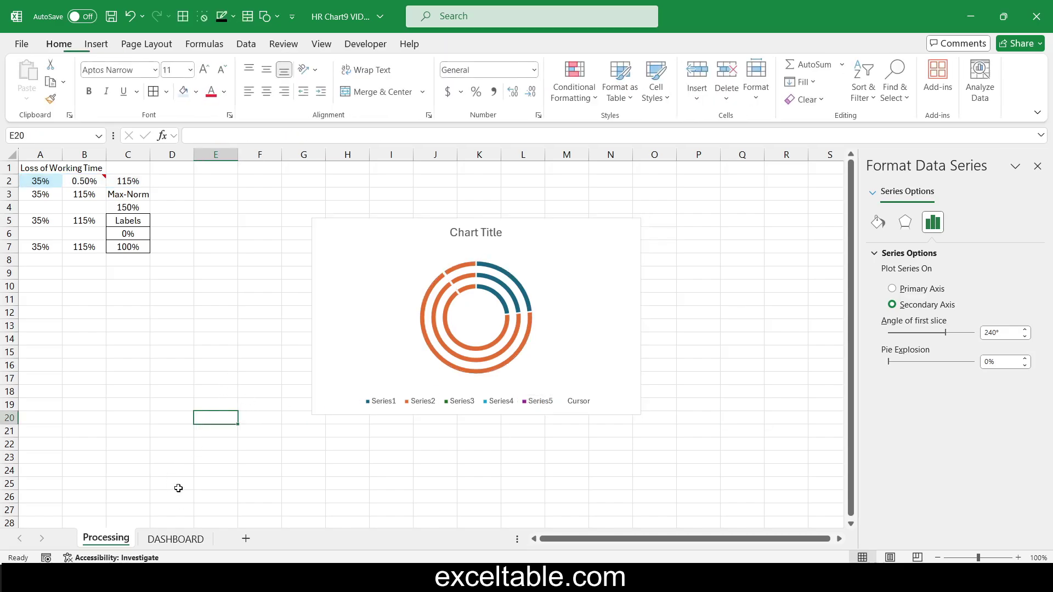
Step: Fill all cells of the DASHBOARD sheet with black and hide the sheet's row and column headings
{"action": "left_click", "coordinate": [181, 537]}
{"action": "key", "text": "ctrl+a"}
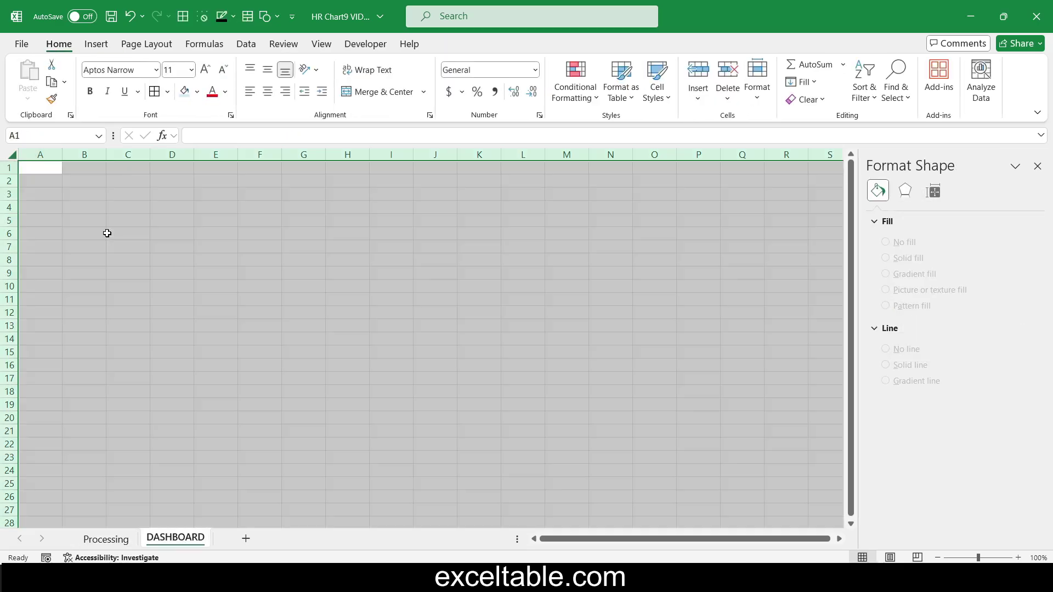
{"action": "left_click", "coordinate": [197, 92]}
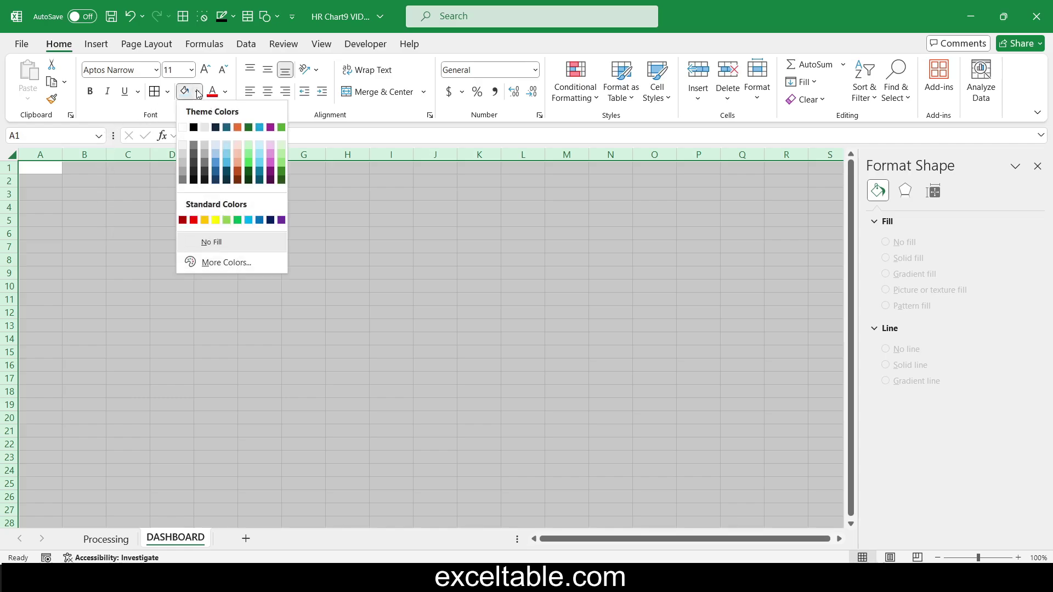
{"action": "left_click", "coordinate": [194, 127]}
{"action": "left_click", "coordinate": [189, 218]}
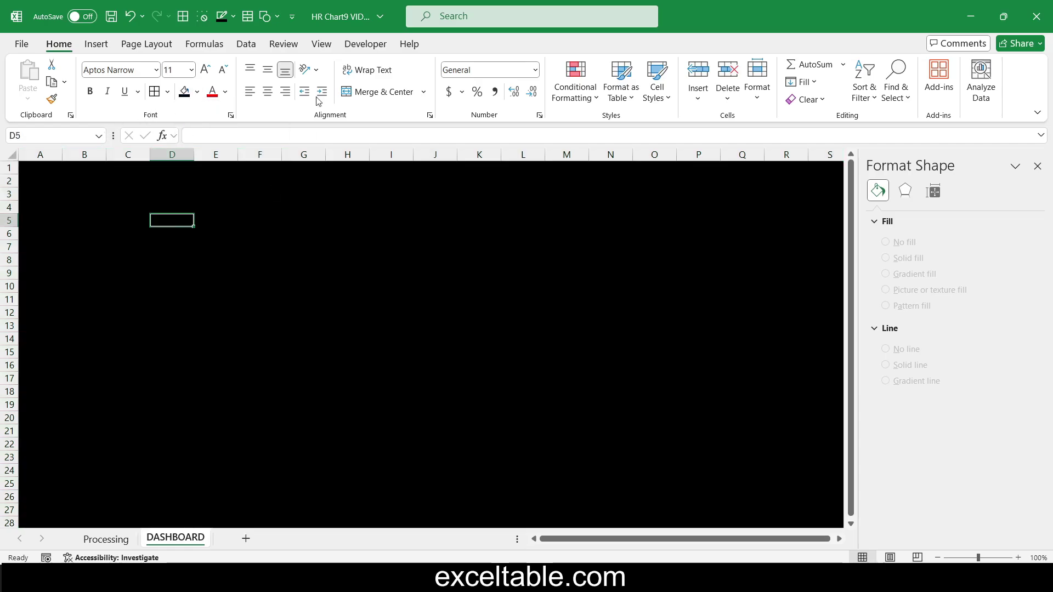
{"action": "left_click", "coordinate": [321, 44]}
{"action": "left_click", "coordinate": [470, 64]}
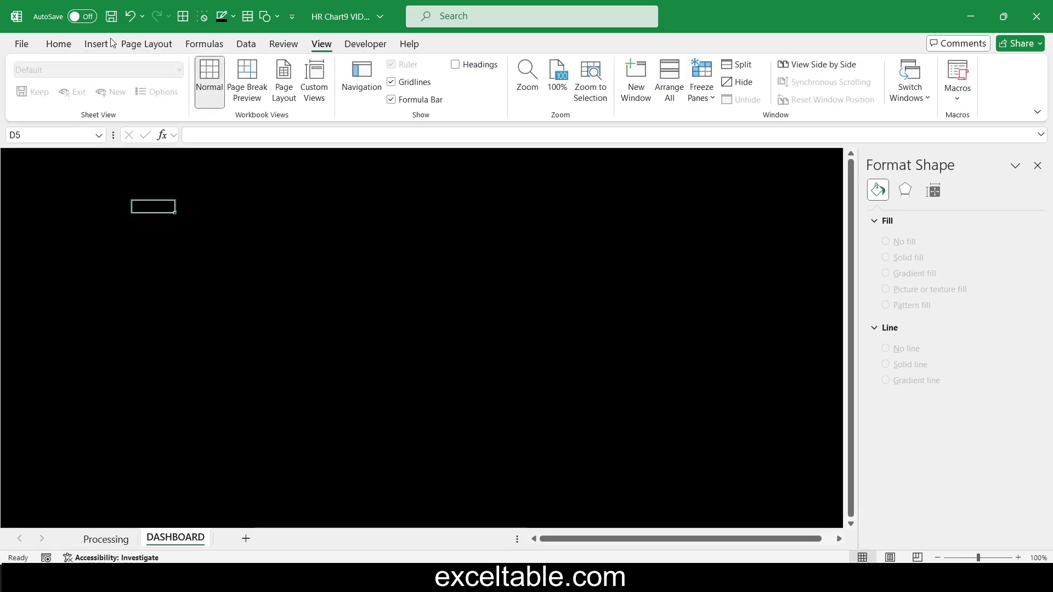
Step: Draw a rounded rectangle about 6.42" by 6.42" on the DASHBOARD sheet
{"action": "left_click", "coordinate": [109, 44]}
{"action": "left_click", "coordinate": [205, 83]}
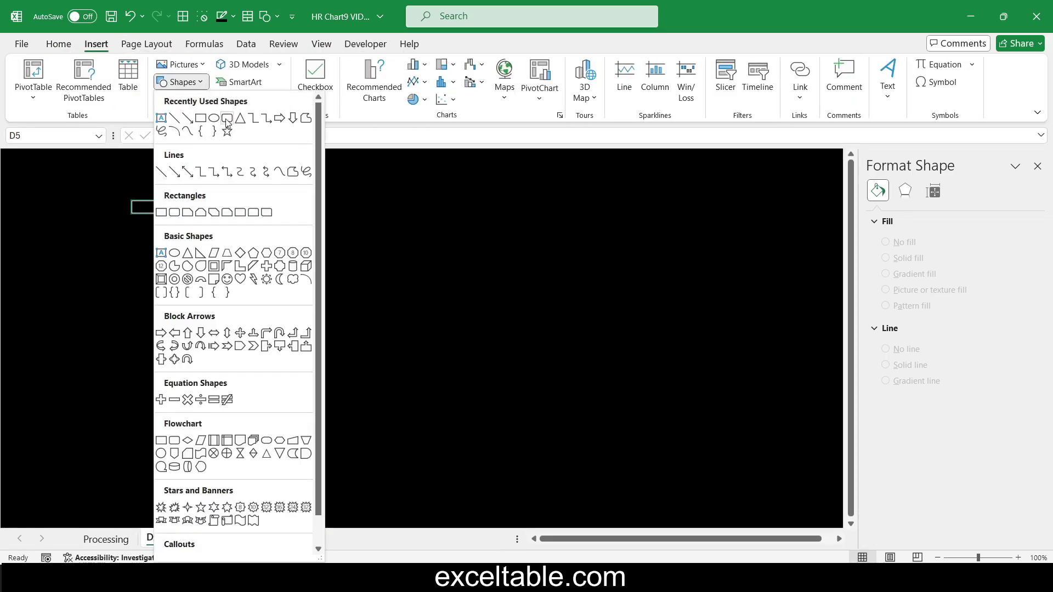
{"action": "left_click", "coordinate": [226, 119]}
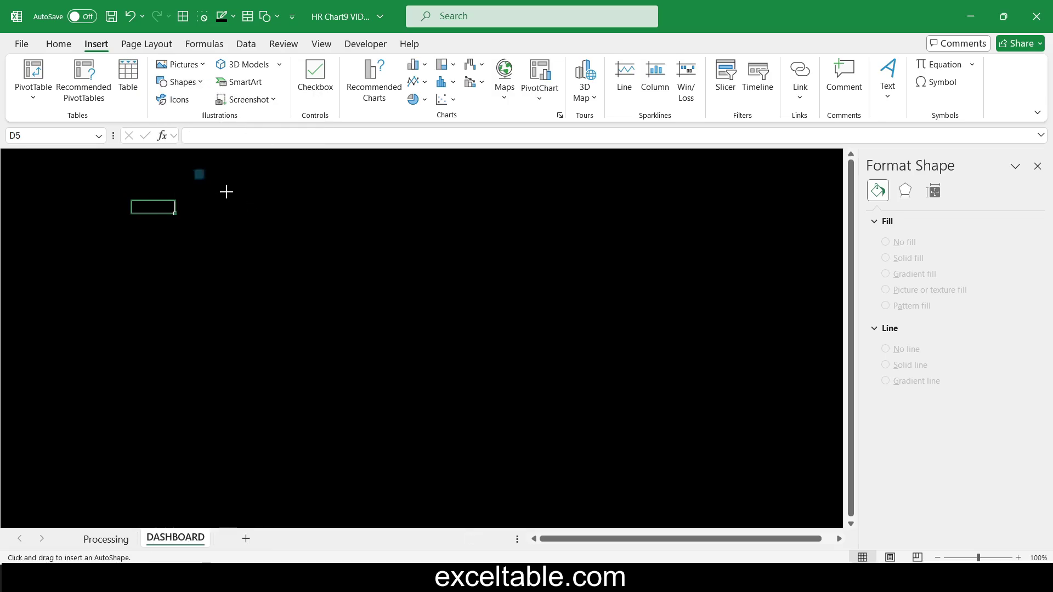
{"action": "left_click_drag", "start_coordinate": [226, 191], "coordinate": [617, 452]}
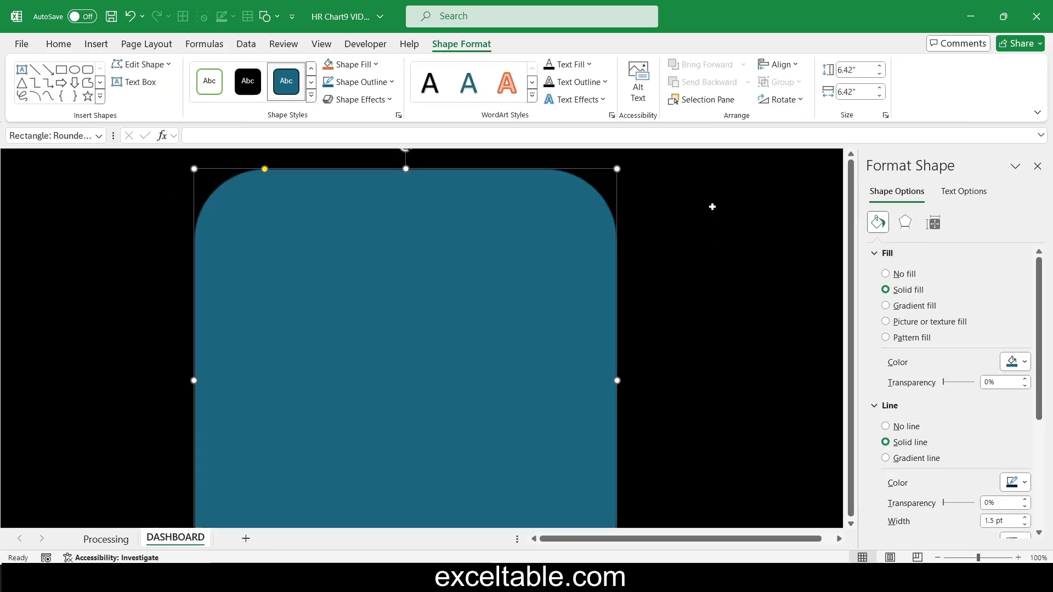
Step: Resize the rounded rectangle to 6.3" high and 8" wide, and reduce its corner rounding
{"action": "left_click", "coordinate": [866, 72]}
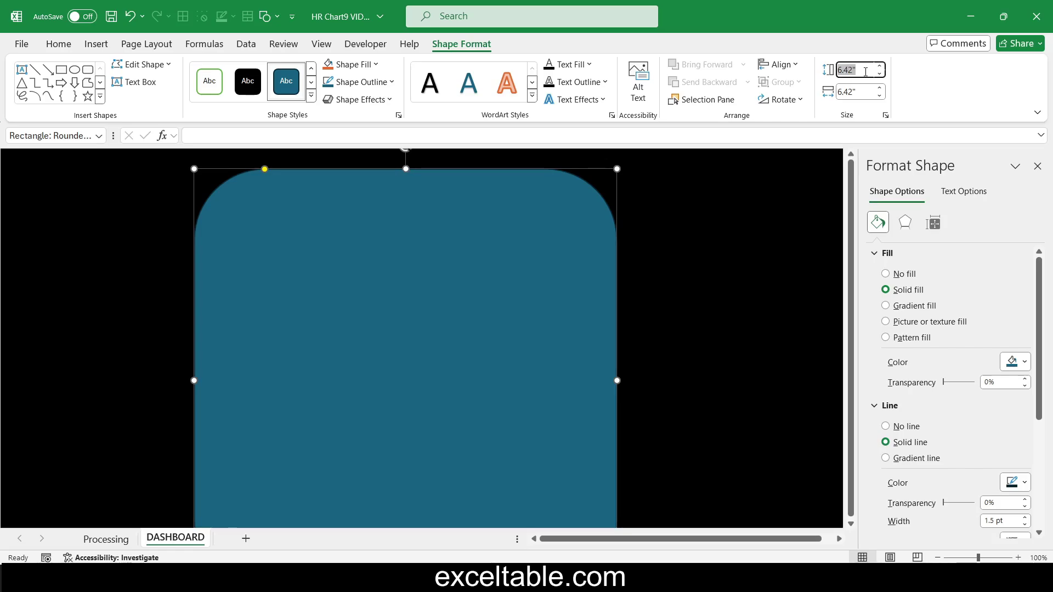
{"action": "type", "text": "6.3"}
{"action": "key", "text": "Tab"}
{"action": "type", "text": "8"}
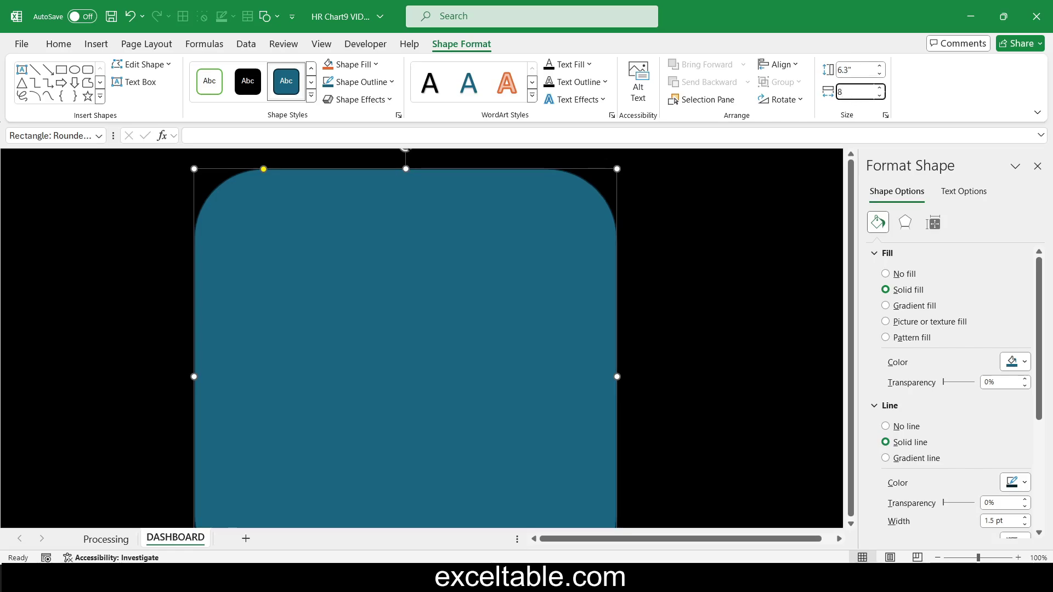
{"action": "key", "text": "Return"}
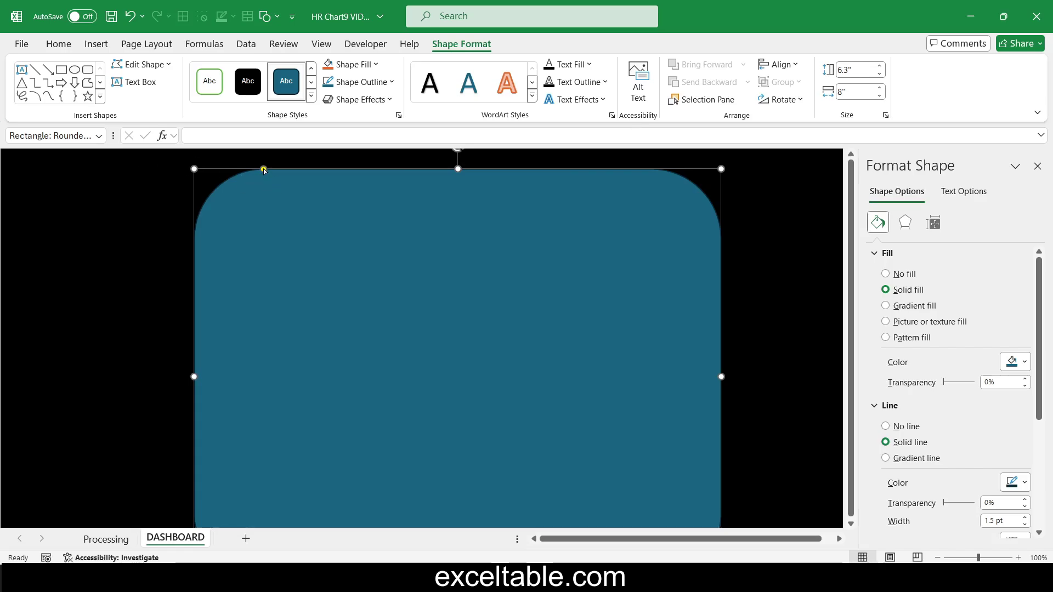
{"action": "left_click_drag", "start_coordinate": [264, 171], "coordinate": [222, 173]}
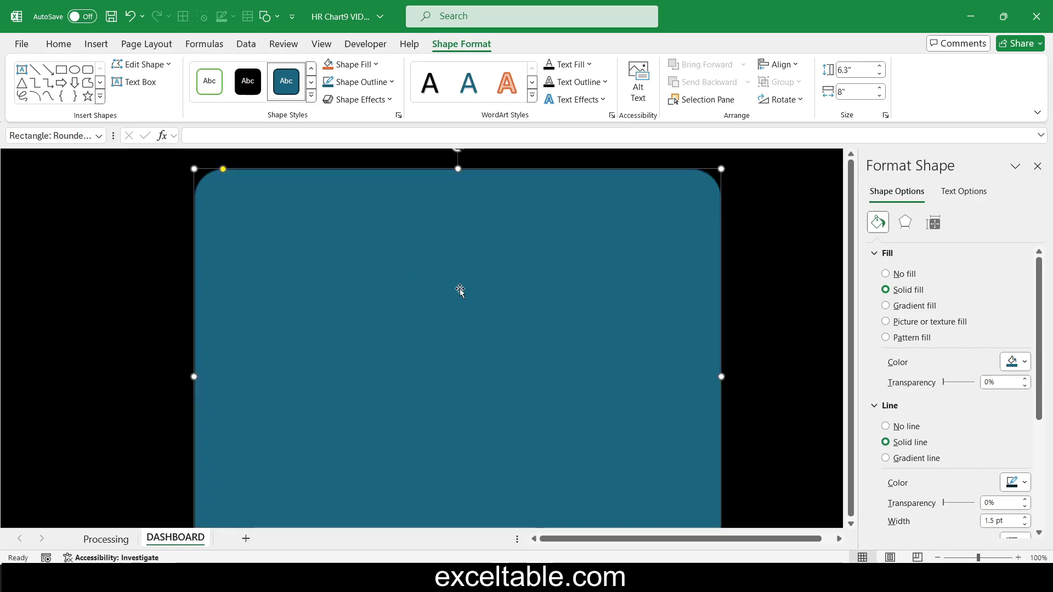
Step: Apply a linear gradient fill to the rounded rectangle, using #1A1A26 for the gradient stop at 30%
{"action": "left_click", "coordinate": [900, 309]}
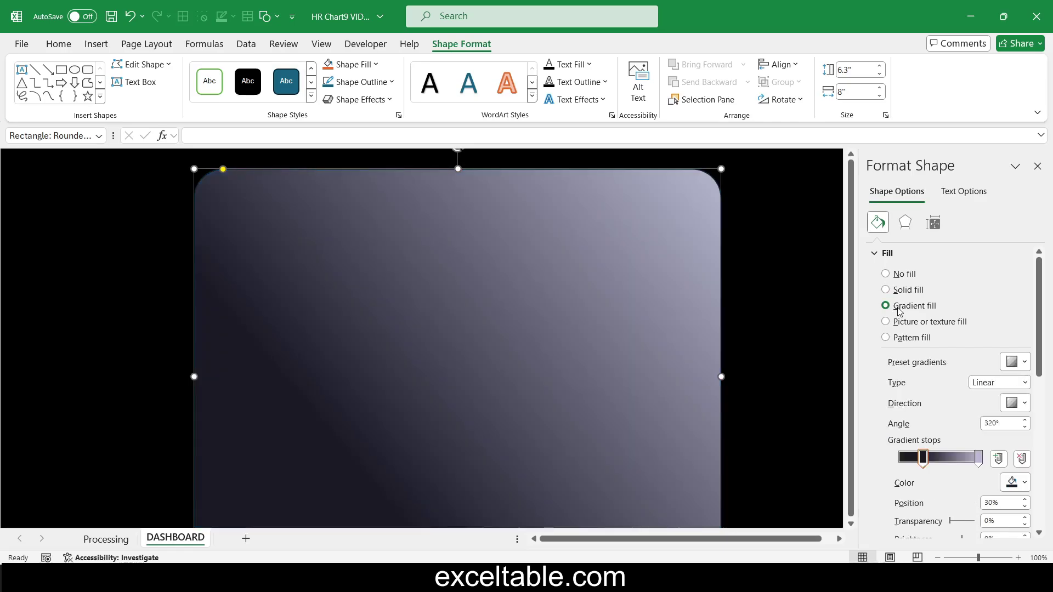
{"action": "scroll", "coordinate": [1020, 340], "scroll_direction": "down", "scroll_amount": 5}
{"action": "scroll", "coordinate": [1026, 335], "scroll_direction": "up", "scroll_amount": 1}
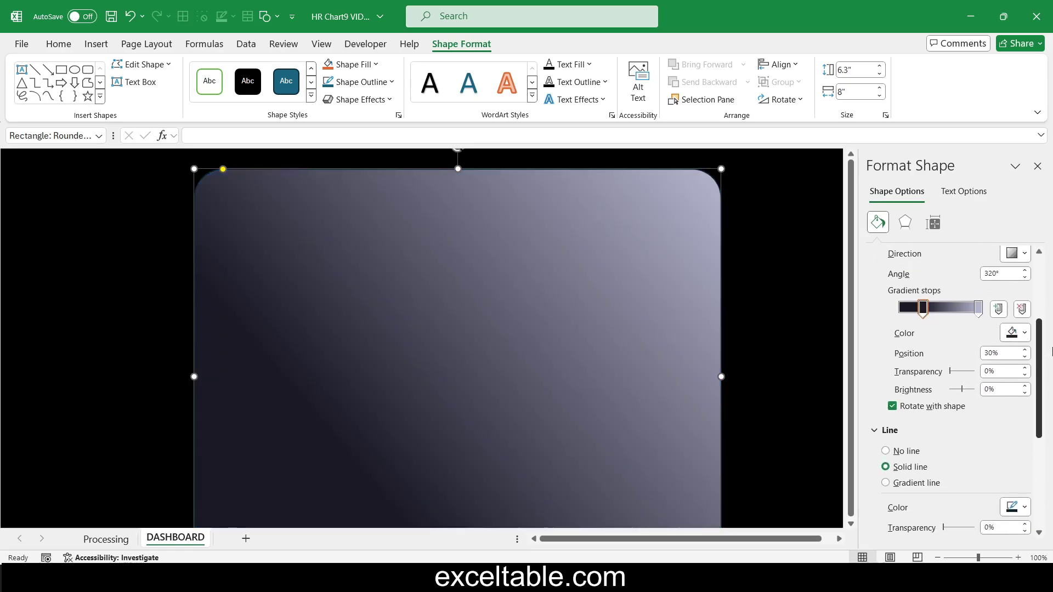
{"action": "left_click", "coordinate": [1026, 332]}
{"action": "left_click", "coordinate": [988, 481]}
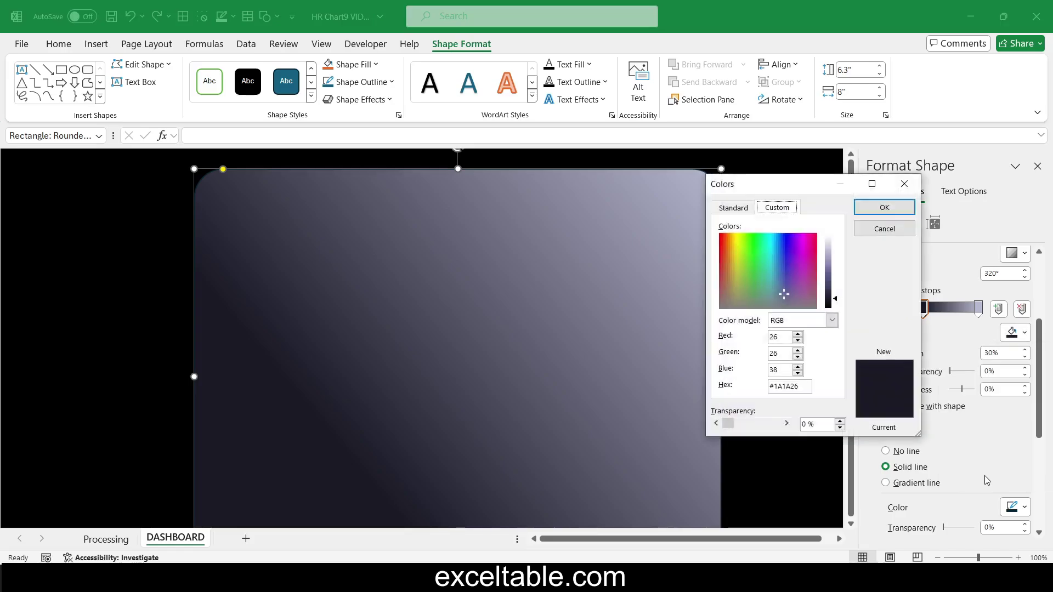
{"action": "left_click", "coordinate": [884, 207]}
Step: Set the gradient fill's 100% stop to colour #3C3F4E and move the dark stop to about 57%
{"action": "left_click", "coordinate": [978, 309]}
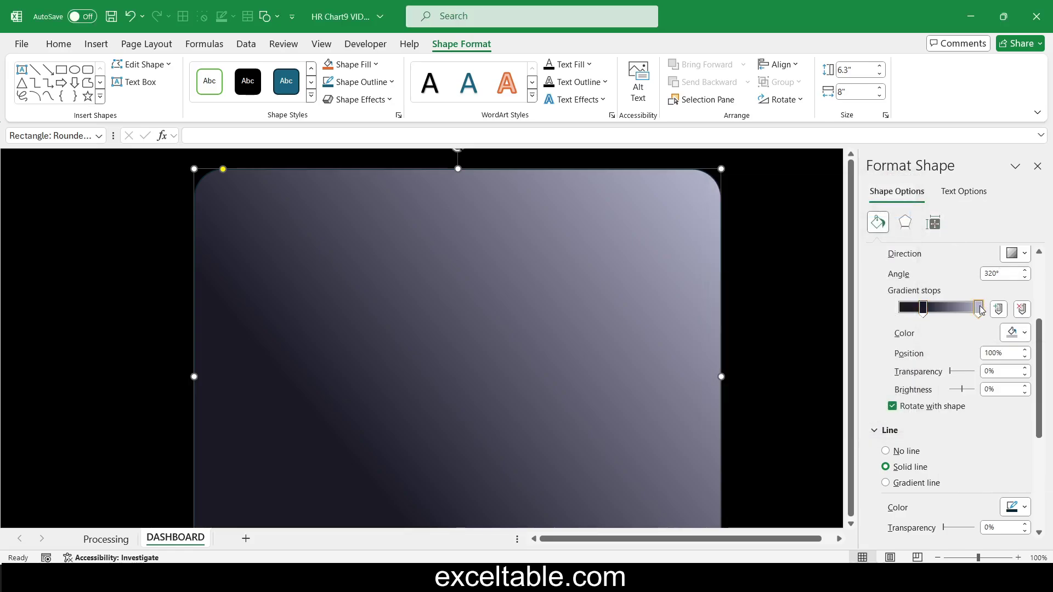
{"action": "left_click", "coordinate": [1025, 333]}
{"action": "left_click", "coordinate": [982, 480]}
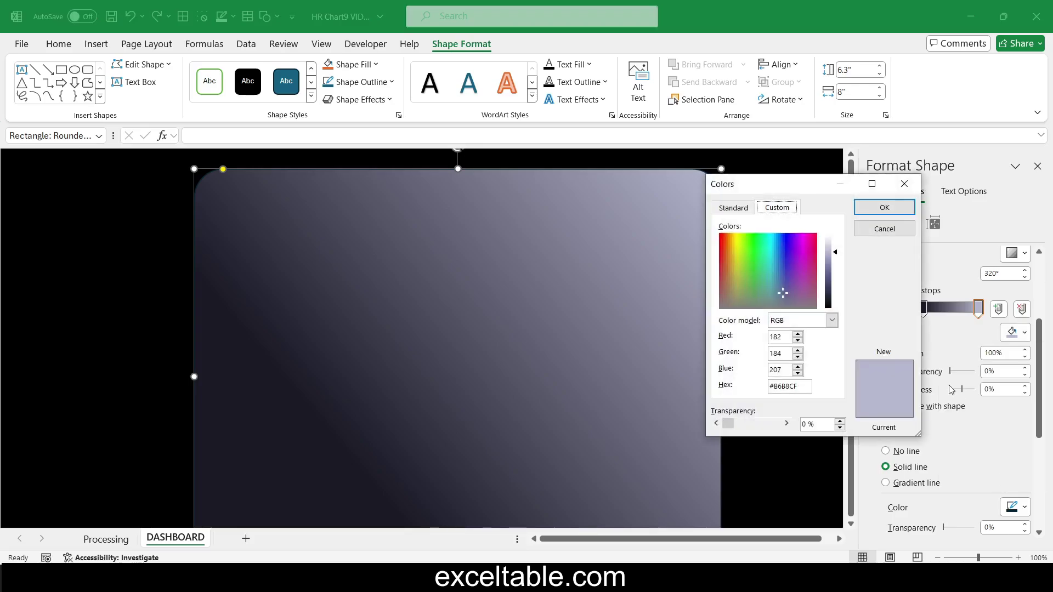
{"action": "double_click", "coordinate": [783, 391]}
{"action": "type", "text": "3C3F4E"}
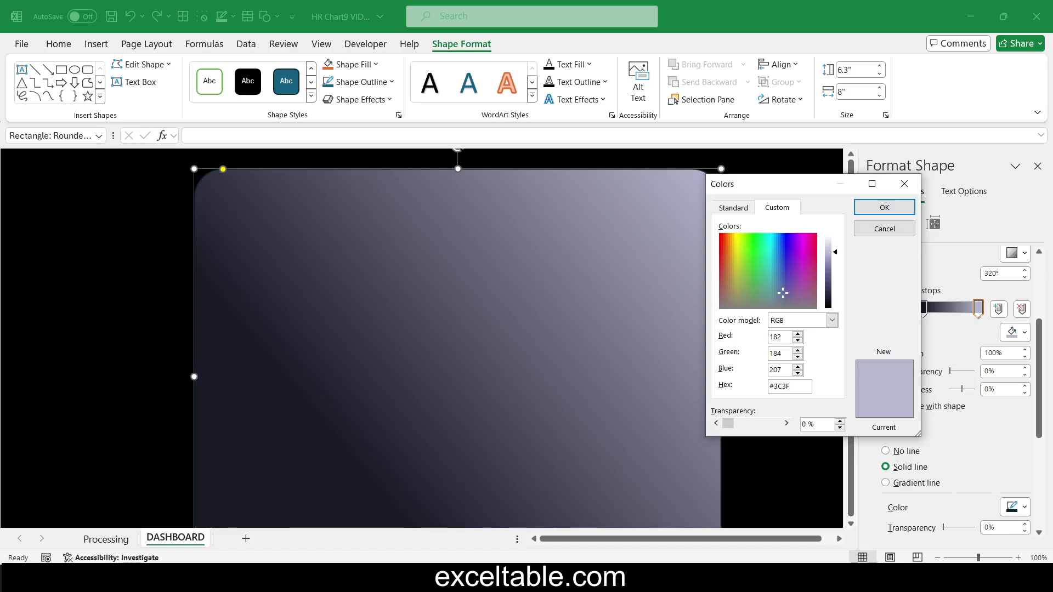
{"action": "left_click", "coordinate": [884, 207]}
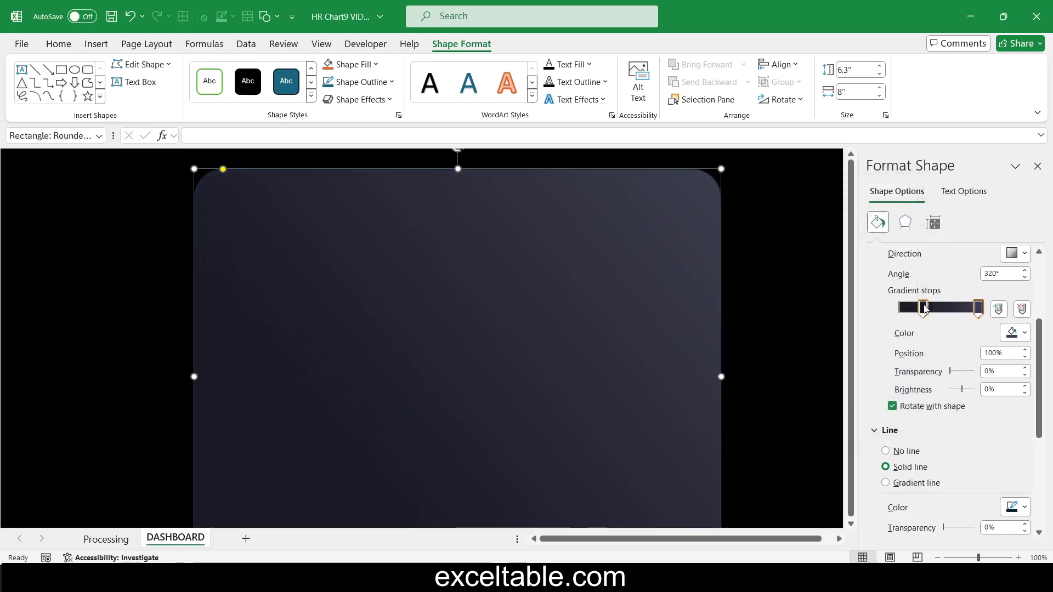
{"action": "left_click_drag", "start_coordinate": [924, 308], "coordinate": [946, 311]}
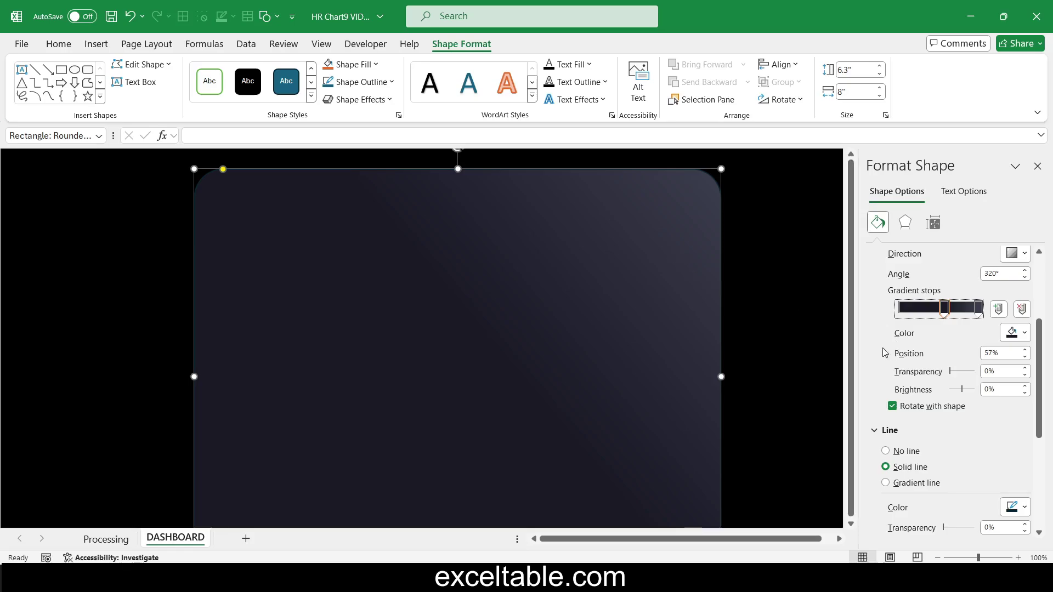
Step: Change the rounded rectangle's outline to a gradient line and remove its intermediate gradient stops, leaving only the two end stops
{"action": "scroll", "coordinate": [988, 340], "scroll_direction": "up", "scroll_amount": 1}
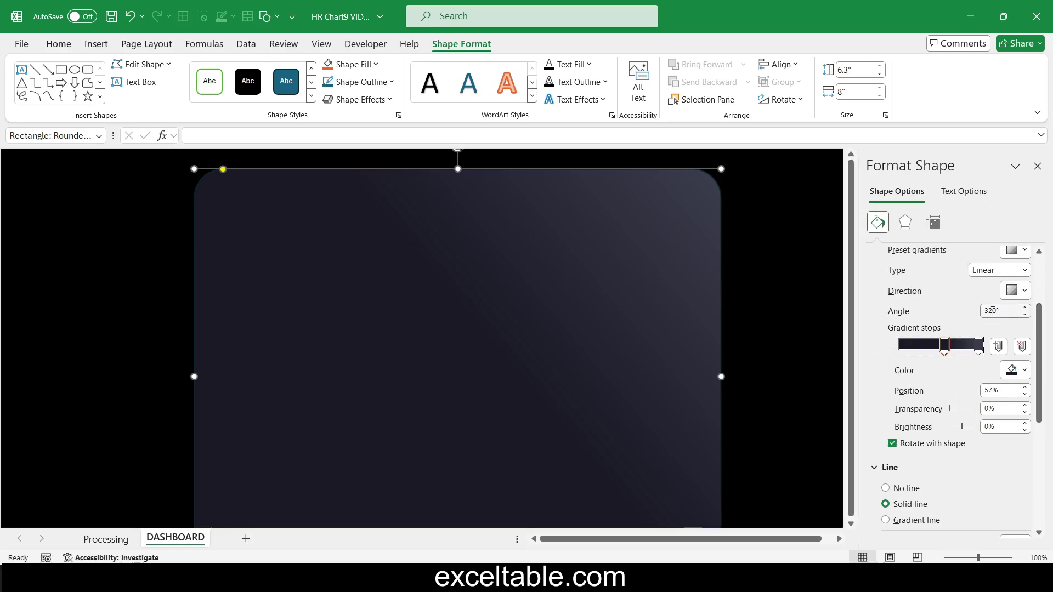
{"action": "left_click_drag", "start_coordinate": [1039, 352], "coordinate": [1049, 433]}
{"action": "left_click", "coordinate": [912, 322]}
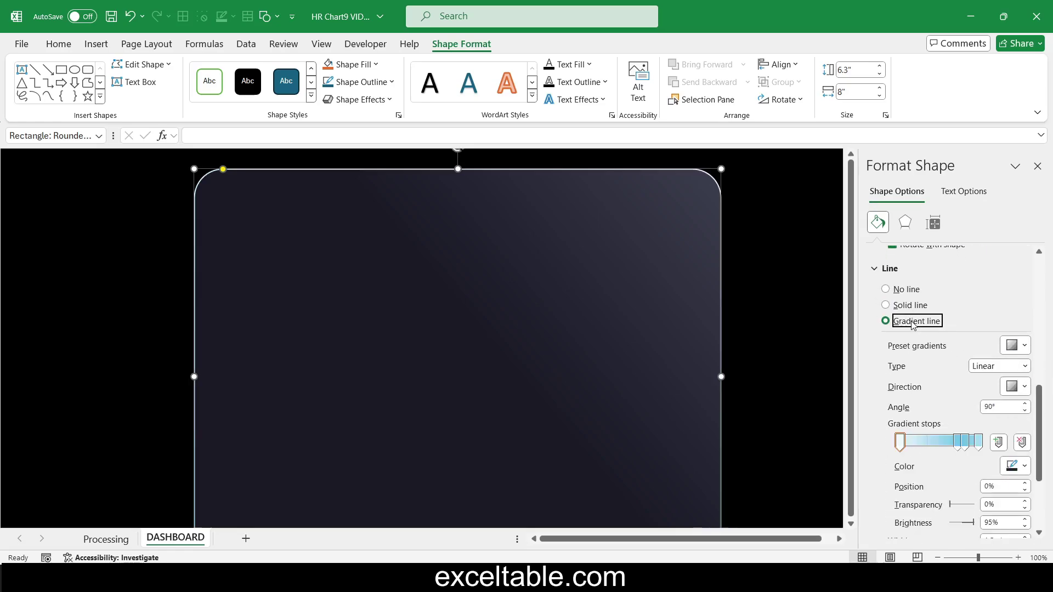
{"action": "scroll", "coordinate": [960, 354], "scroll_direction": "down", "scroll_amount": 2}
{"action": "left_click", "coordinate": [958, 364]}
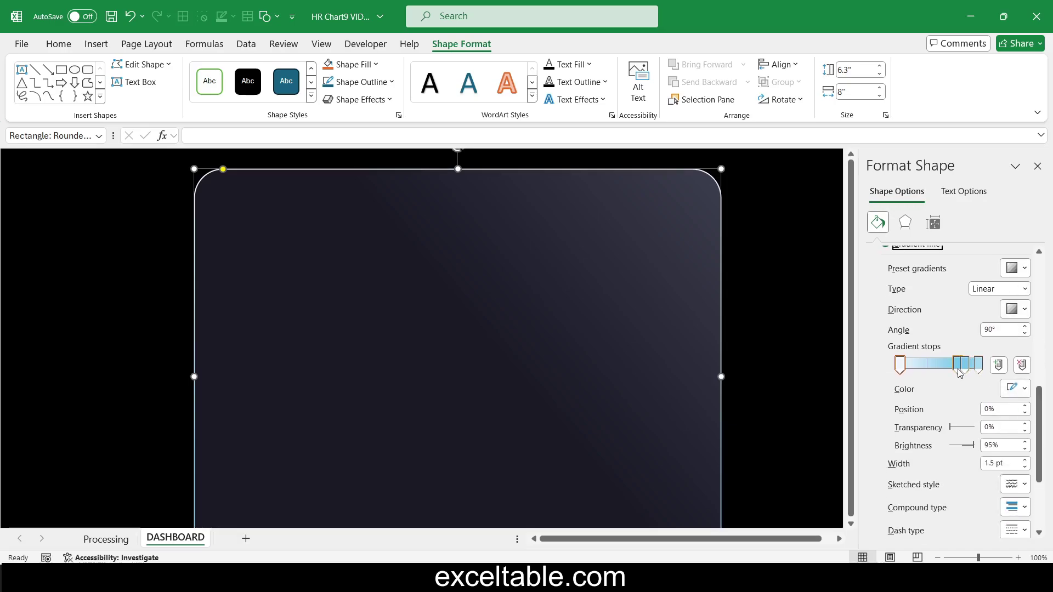
{"action": "left_click", "coordinate": [1021, 365]}
{"action": "left_click", "coordinate": [1021, 365]}
{"action": "left_click", "coordinate": [1022, 364]}
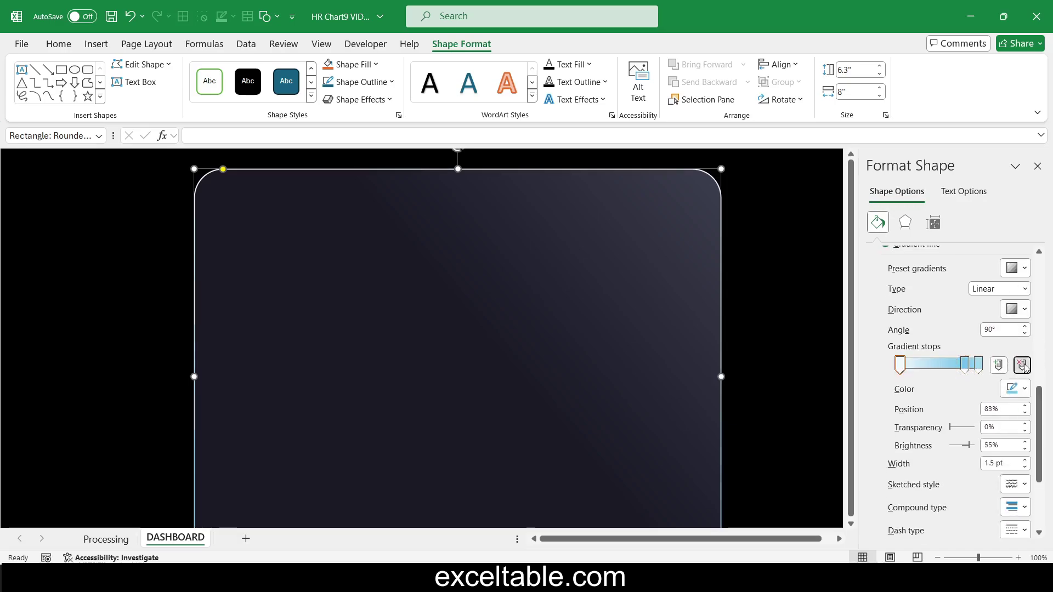
Step: Set the outline gradient's 0% stop to the custom colour #1A1A27
{"action": "left_click", "coordinate": [900, 365]}
{"action": "left_click", "coordinate": [1022, 394]}
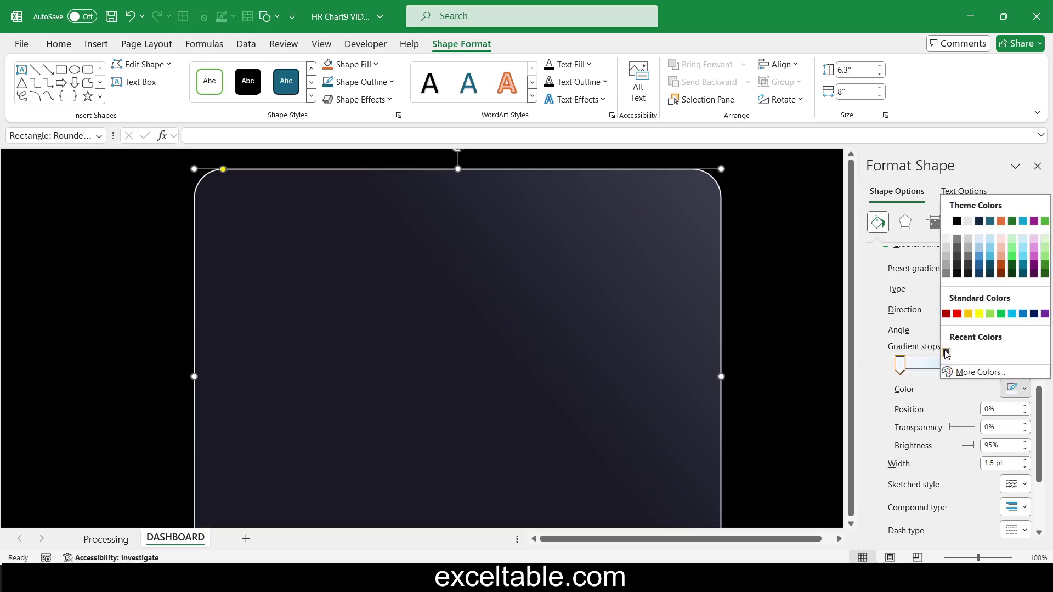
{"action": "left_click", "coordinate": [980, 372]}
{"action": "double_click", "coordinate": [789, 388]}
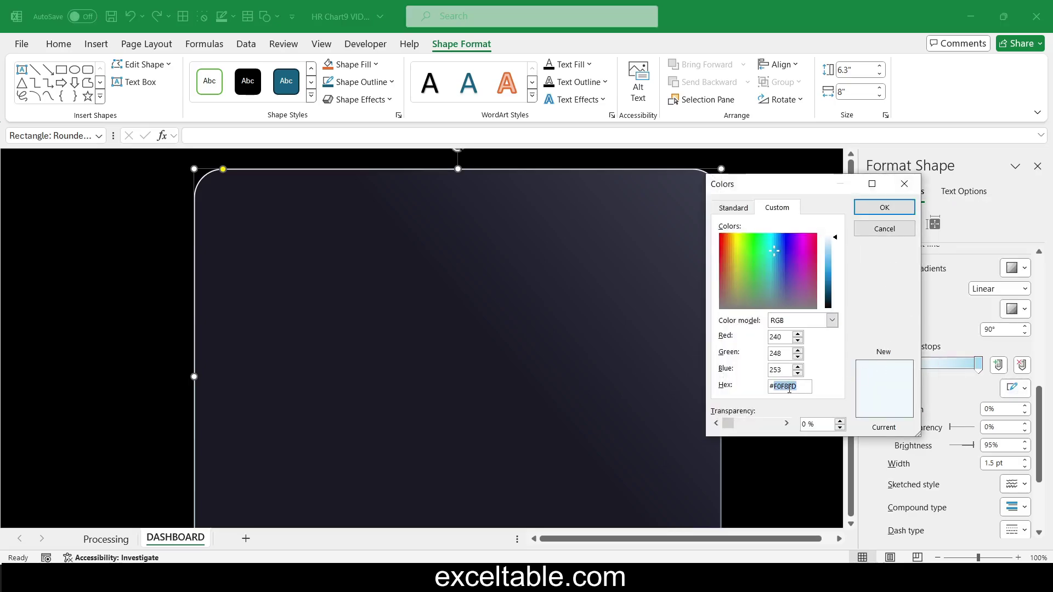
{"action": "type", "text": "1A1A27"}
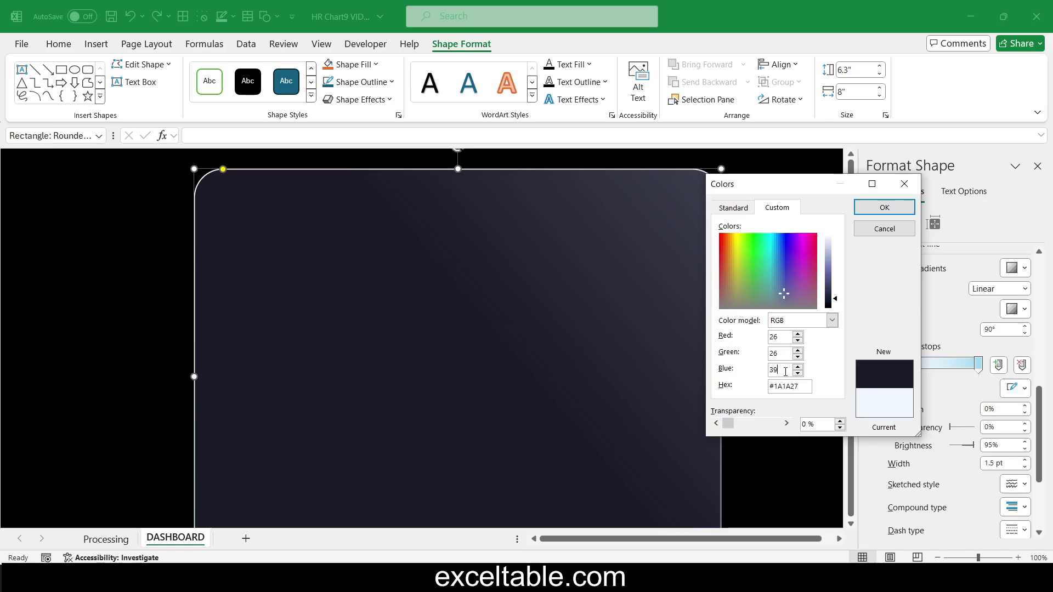
{"action": "left_click", "coordinate": [884, 207]}
Step: Set the outline gradient's 100% stop to the custom colour #B6B8CF
{"action": "left_click", "coordinate": [977, 364]}
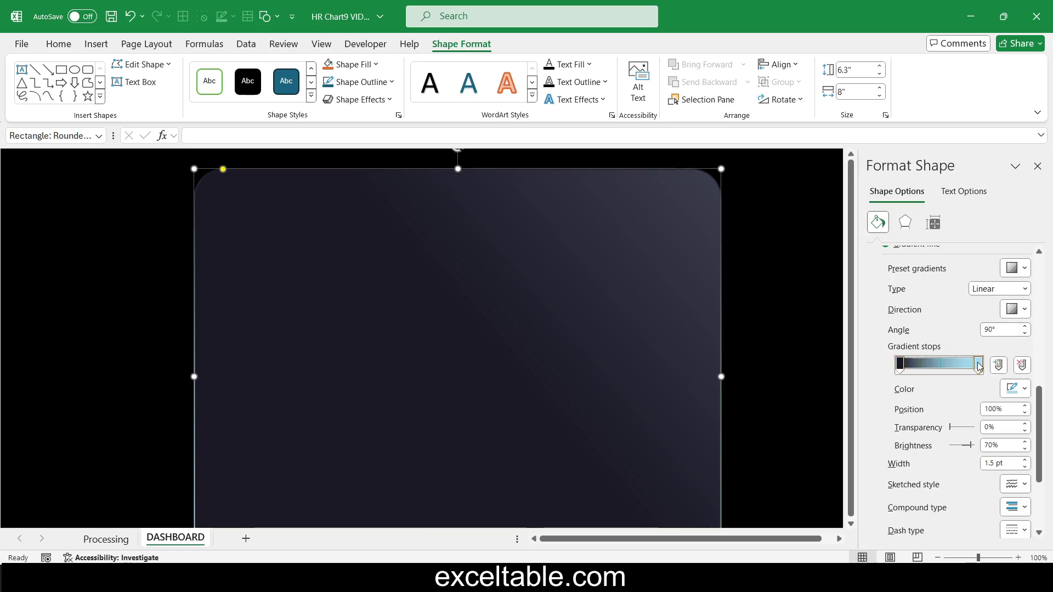
{"action": "left_click", "coordinate": [1013, 389]}
{"action": "left_click", "coordinate": [966, 372]}
{"action": "double_click", "coordinate": [785, 385]}
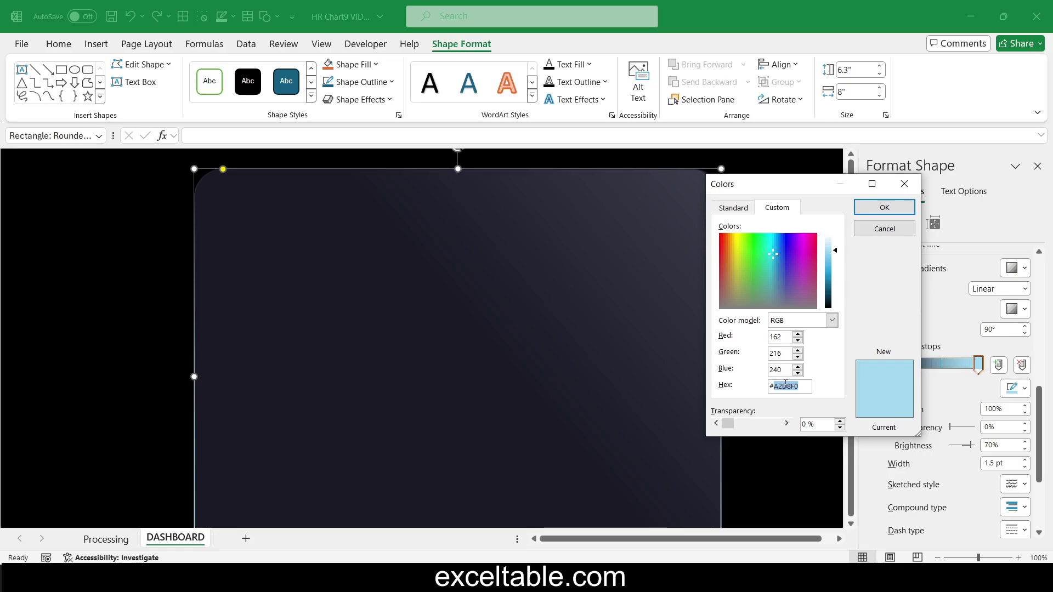
{"action": "type", "text": "B6B8CF"}
{"action": "left_click", "coordinate": [885, 208]}
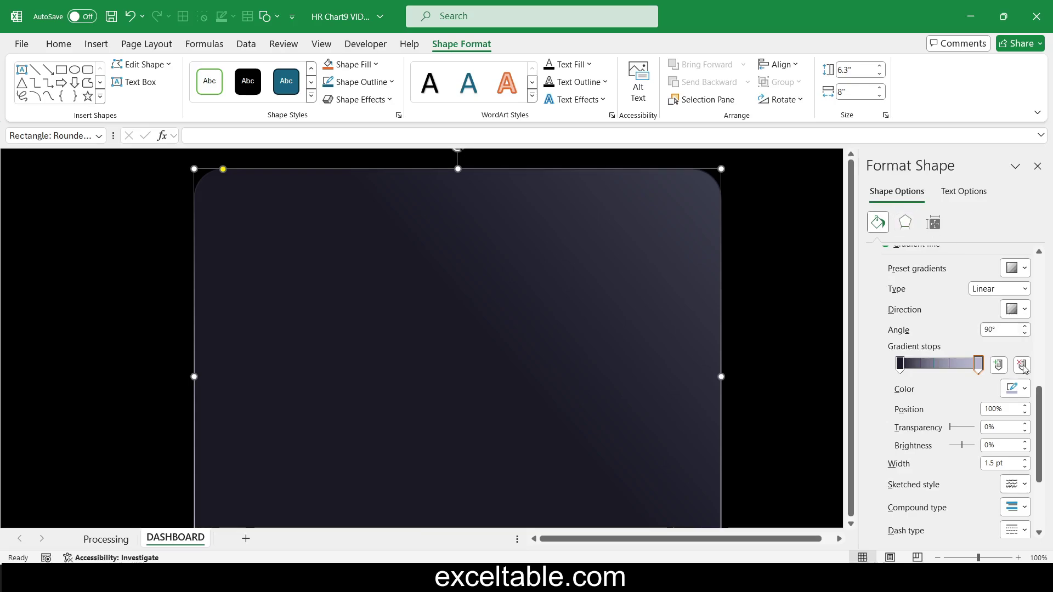
Step: Reduce the rounded rectangle's outline width to 0.75 pt
{"action": "scroll", "coordinate": [1045, 433], "scroll_direction": "down", "scroll_amount": 2}
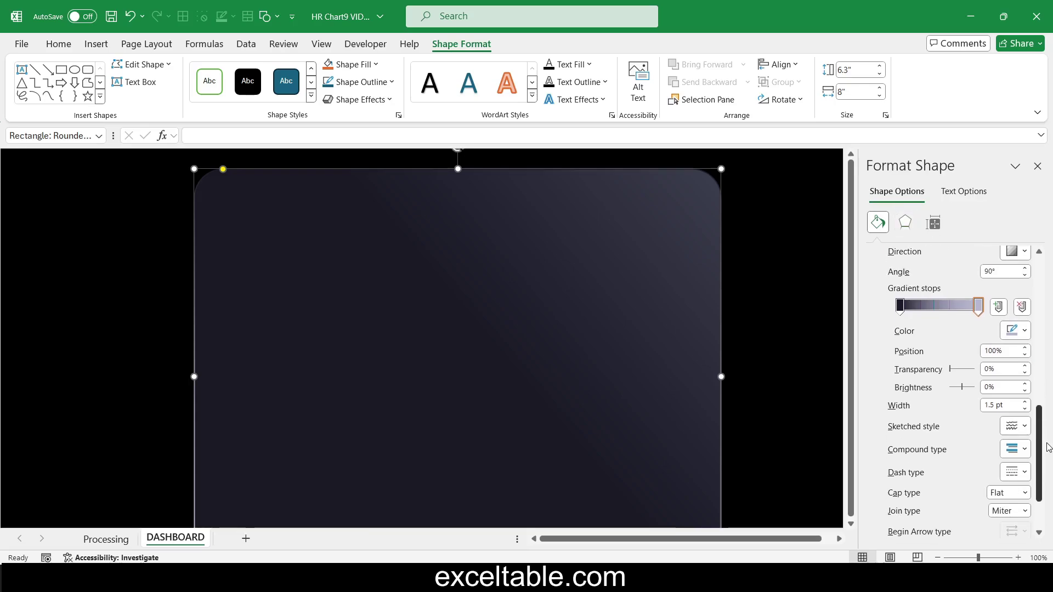
{"action": "left_click", "coordinate": [1024, 409]}
{"action": "left_click", "coordinate": [781, 356]}
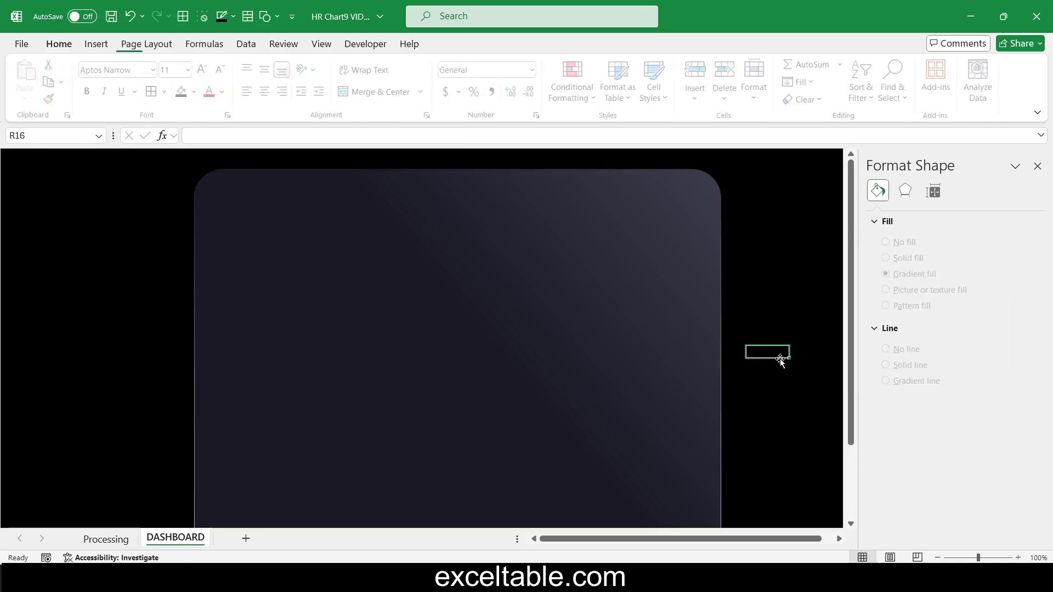
Step: Set the rounded rectangle's outline gradient angle to 320° and move its dark stop to 40%
{"action": "left_click", "coordinate": [632, 324]}
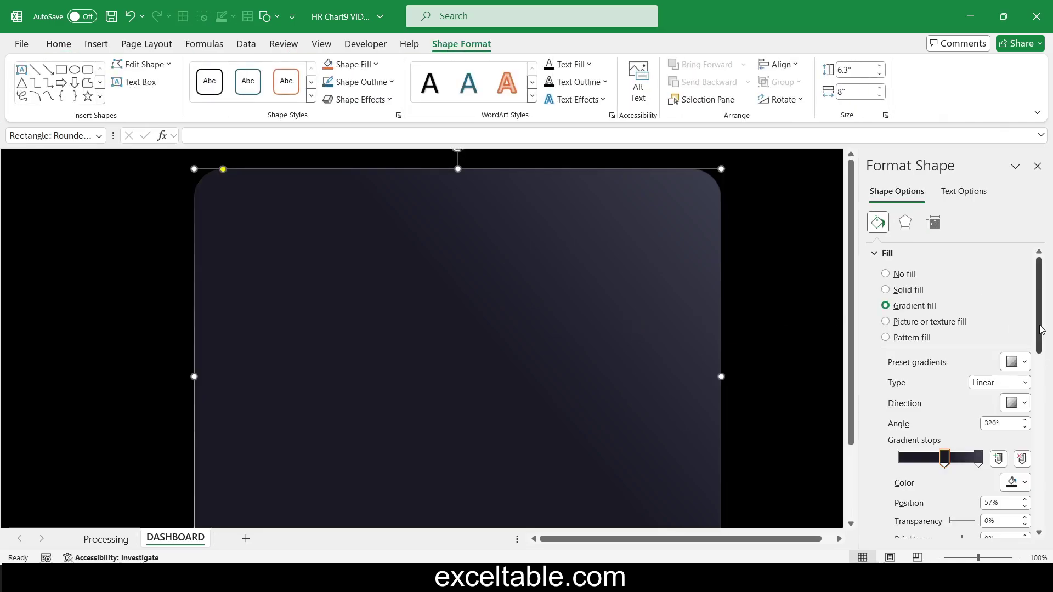
{"action": "scroll", "coordinate": [1046, 406], "scroll_direction": "down", "scroll_amount": 8}
{"action": "scroll", "coordinate": [1046, 406], "scroll_direction": "down", "scroll_amount": 3}
{"action": "left_click", "coordinate": [915, 378]}
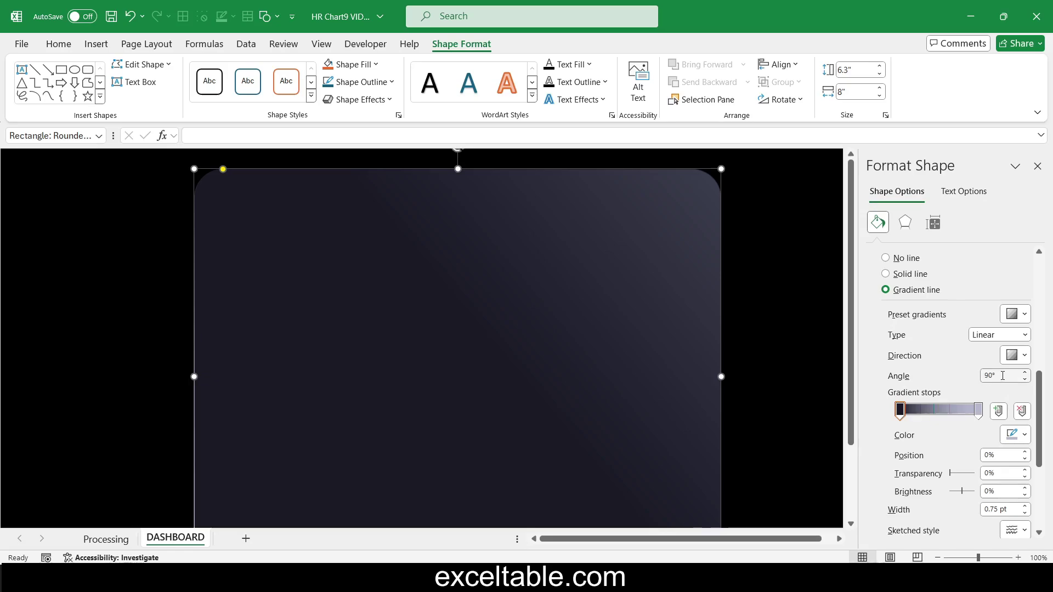
{"action": "type", "text": "320"}
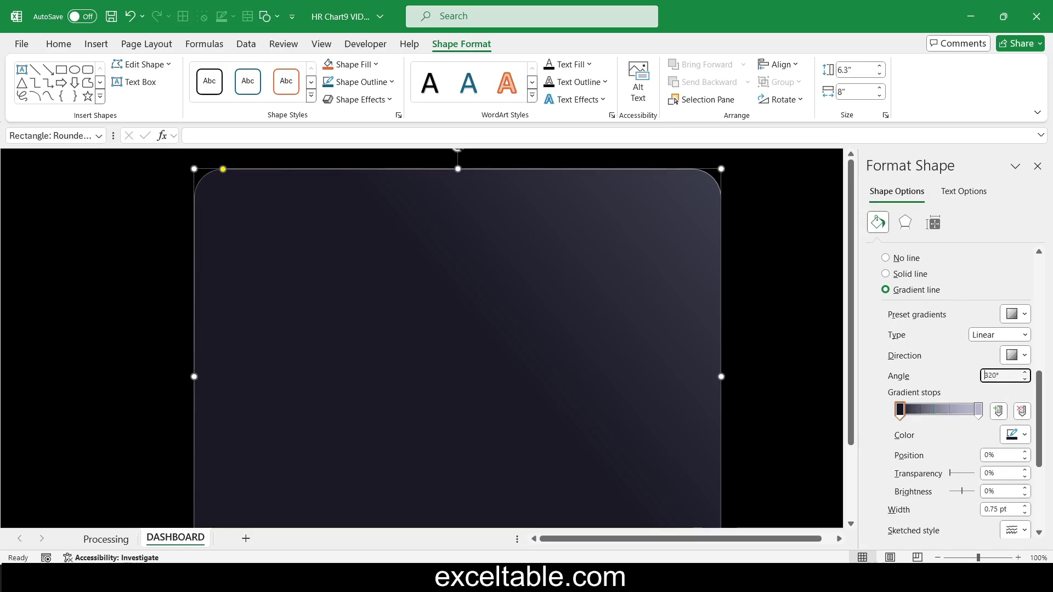
{"action": "left_click_drag", "start_coordinate": [900, 411], "coordinate": [933, 416]}
{"action": "left_click", "coordinate": [798, 376]}
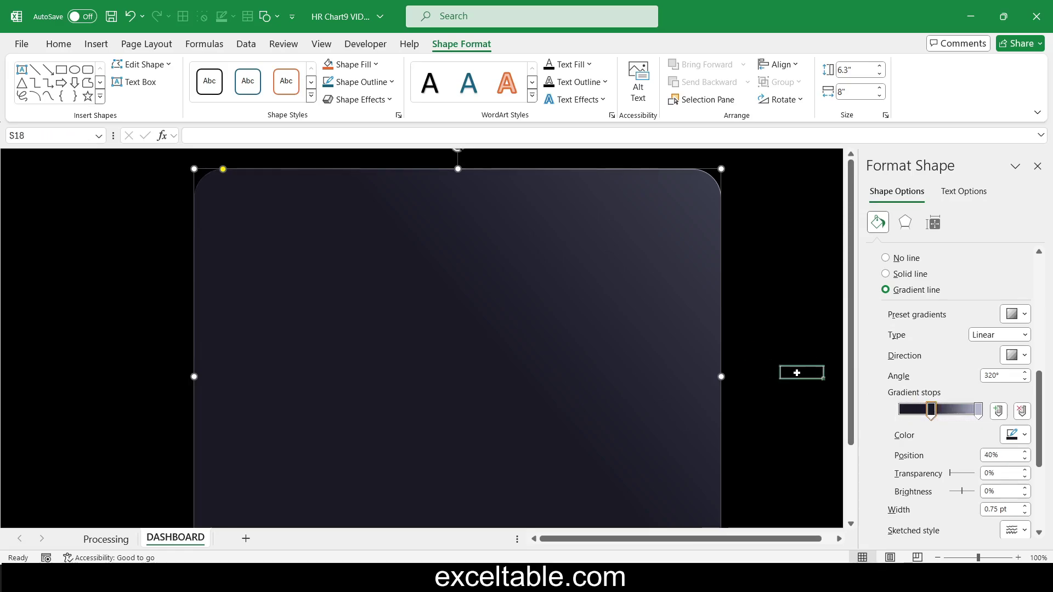
Step: Collapse the ribbon so the whole rounded rectangle fits in view
{"action": "scroll", "coordinate": [792, 370], "scroll_direction": "down", "scroll_amount": 5}
{"action": "scroll", "coordinate": [792, 370], "scroll_direction": "up", "scroll_amount": 5}
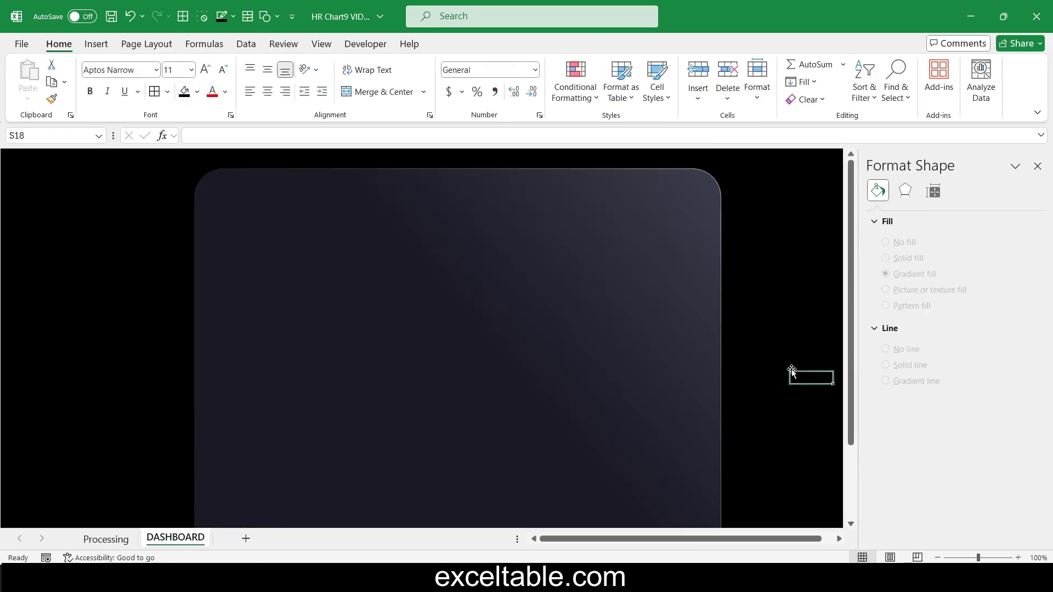
{"action": "double_click", "coordinate": [67, 50]}
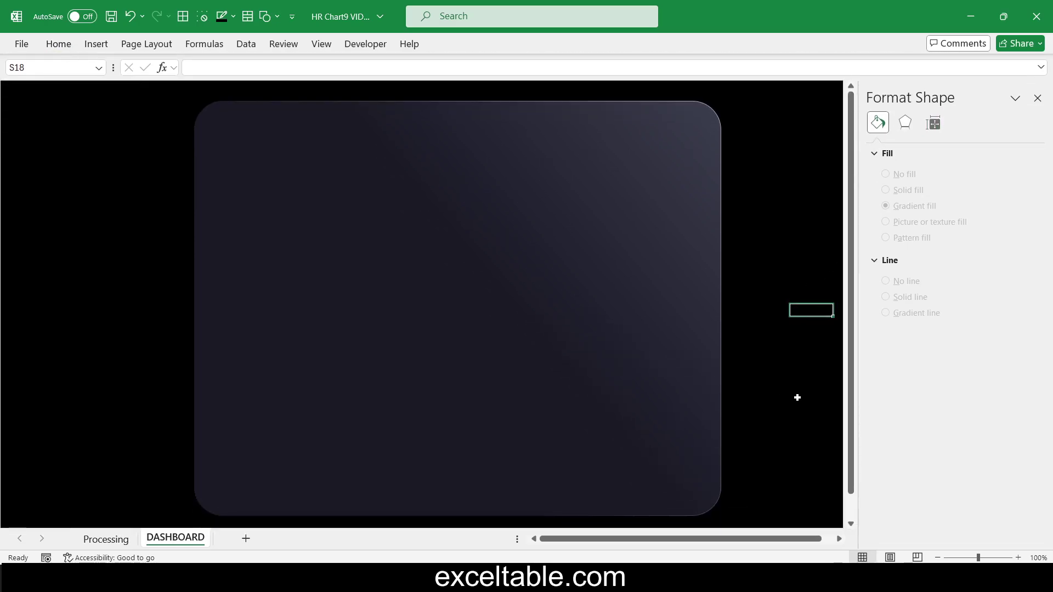
Step: Cut the doughnut chart from the Processing sheet, paste it on the DASHBOARD sheet and place it in the middle of the rounded rectangle
{"action": "left_click", "coordinate": [125, 539]}
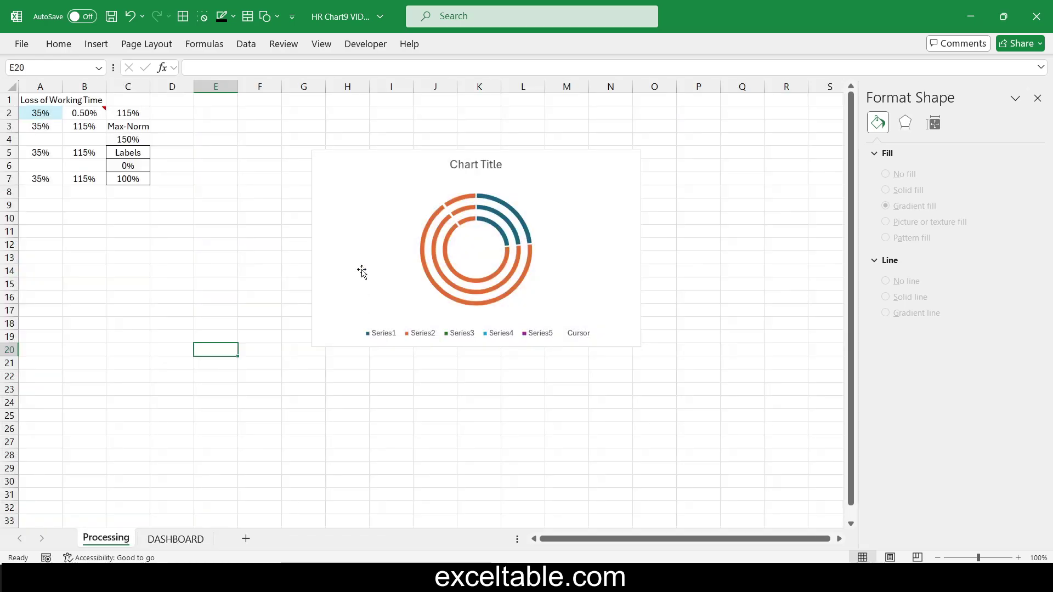
{"action": "left_click", "coordinate": [358, 172]}
{"action": "right_click", "coordinate": [360, 173]}
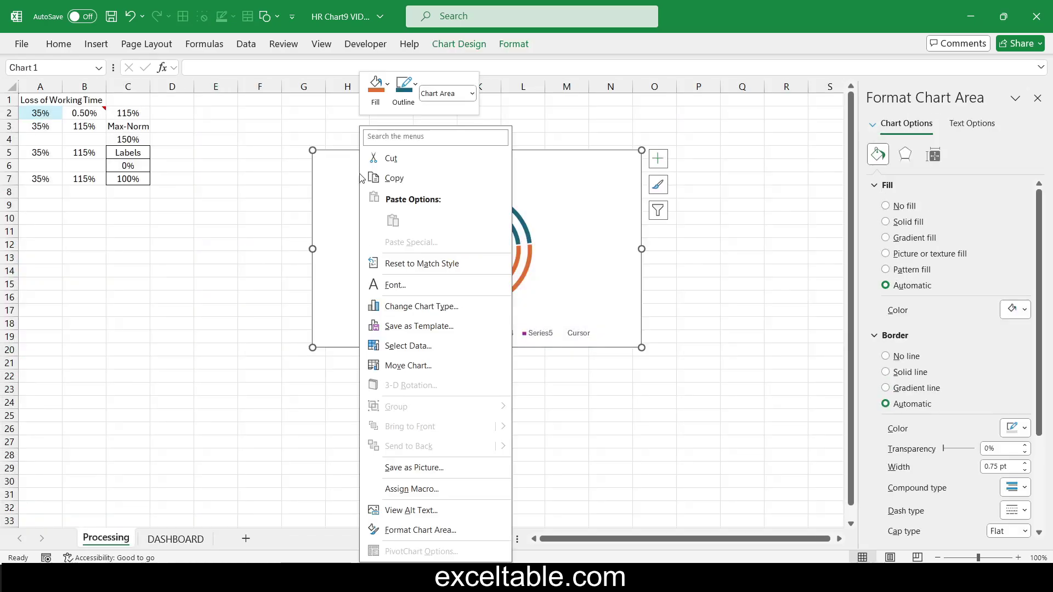
{"action": "left_click", "coordinate": [391, 159]}
{"action": "left_click", "coordinate": [176, 538]}
{"action": "left_click", "coordinate": [160, 261]}
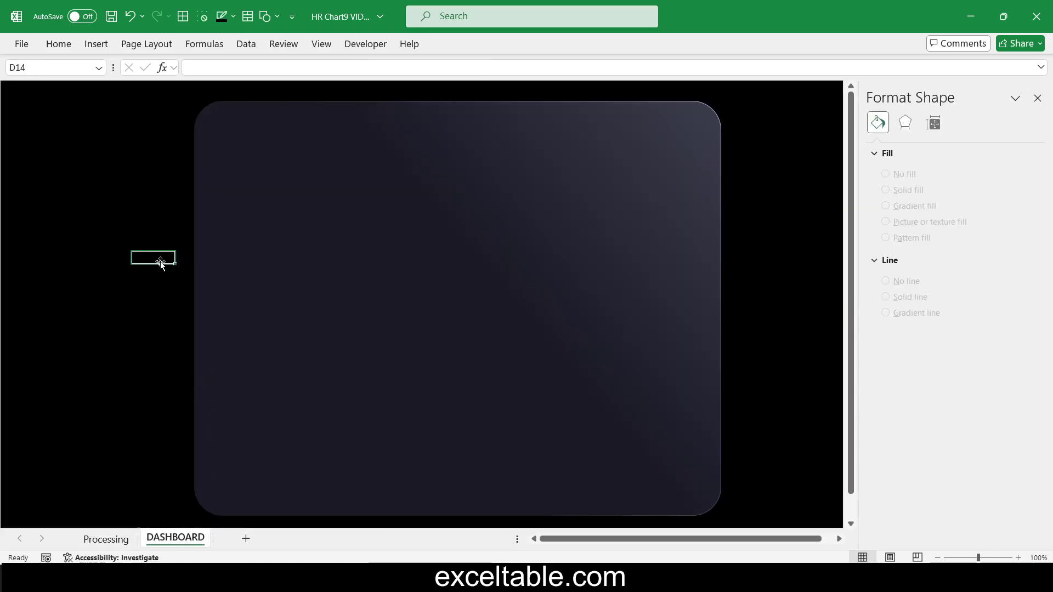
{"action": "key", "text": "ctrl+v"}
{"action": "left_click_drag", "start_coordinate": [160, 264], "coordinate": [325, 225]}
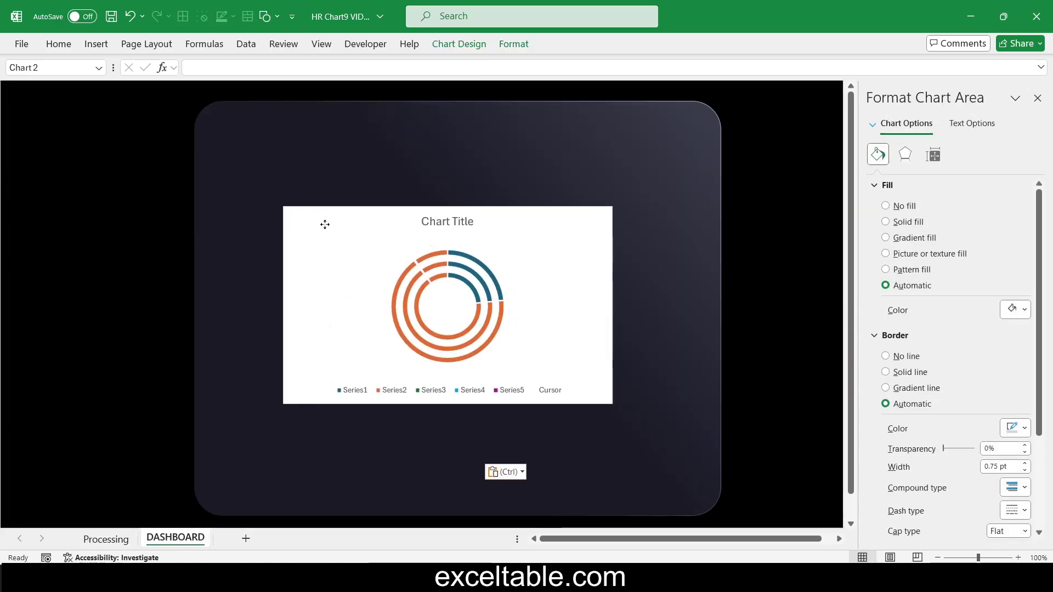
Step: Remove the outline and the fill from the chart area
{"action": "left_click", "coordinate": [514, 43]}
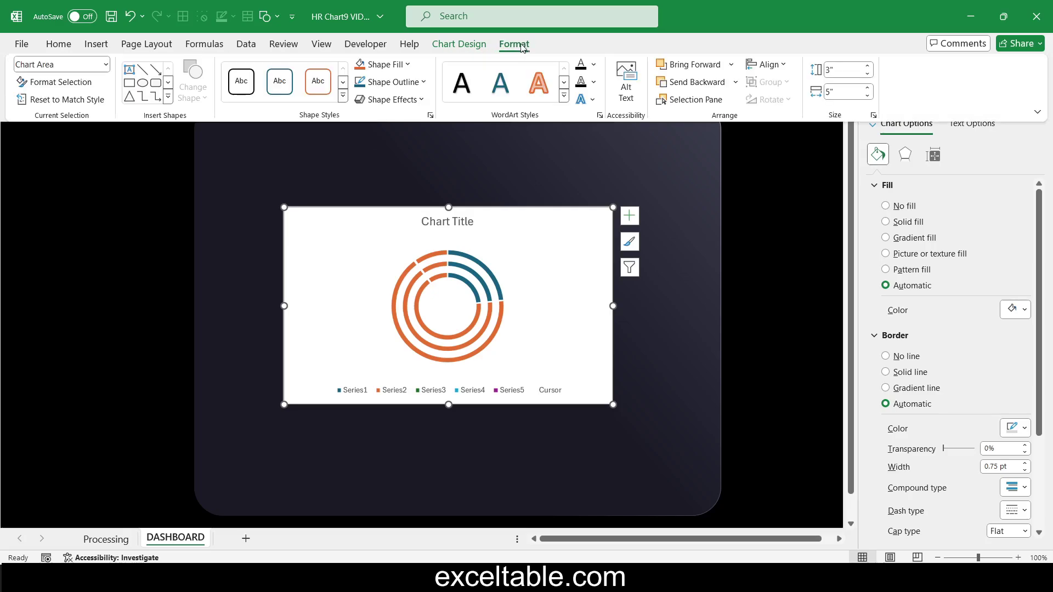
{"action": "left_click", "coordinate": [399, 83]}
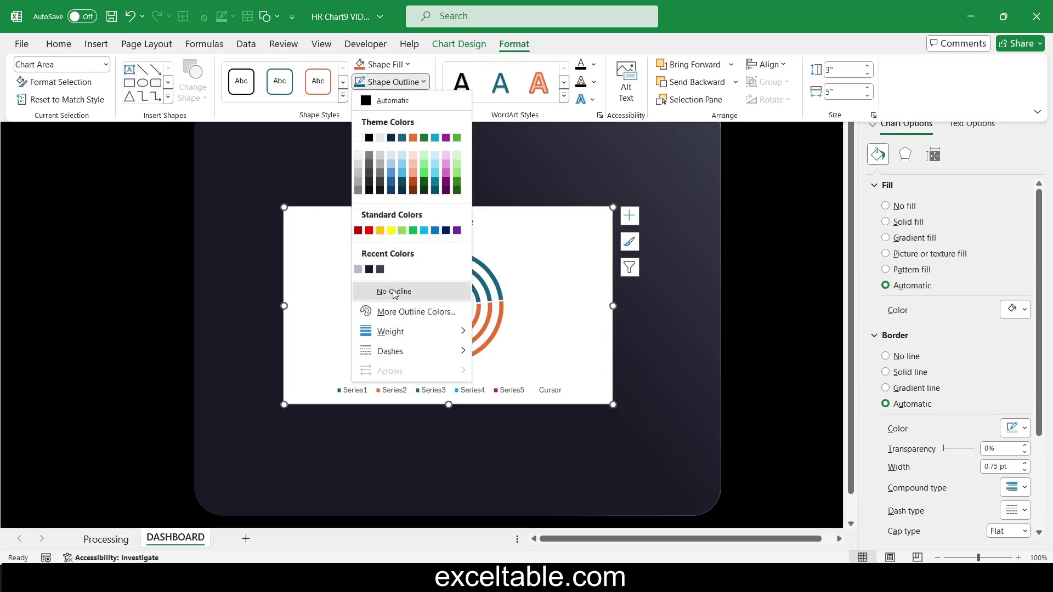
{"action": "left_click", "coordinate": [394, 291]}
{"action": "left_click", "coordinate": [383, 64]}
{"action": "left_click", "coordinate": [403, 278]}
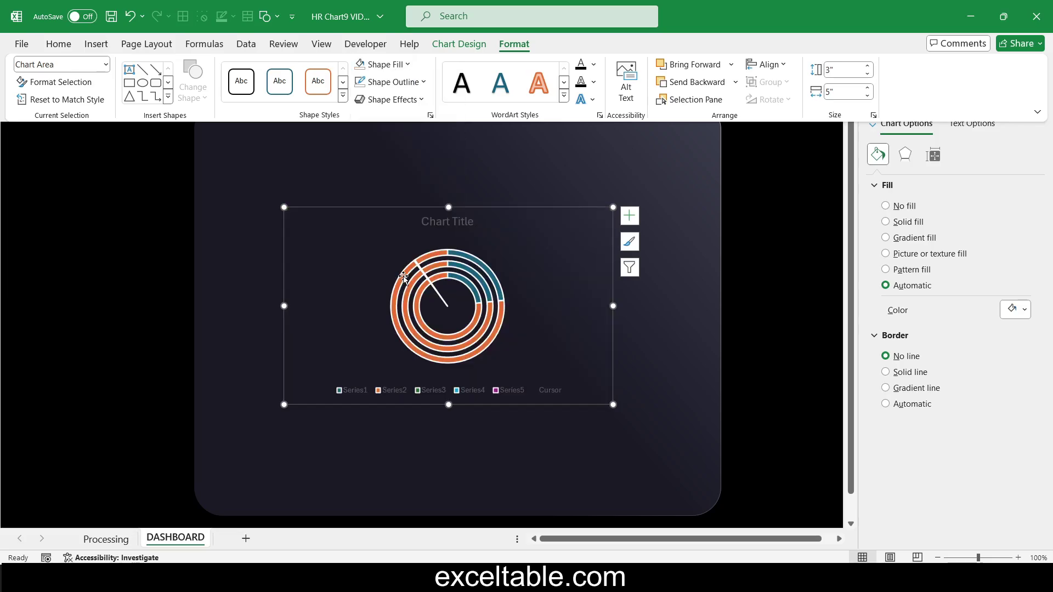
Step: Remove the title and the legend from the chart
{"action": "left_click", "coordinate": [640, 219]}
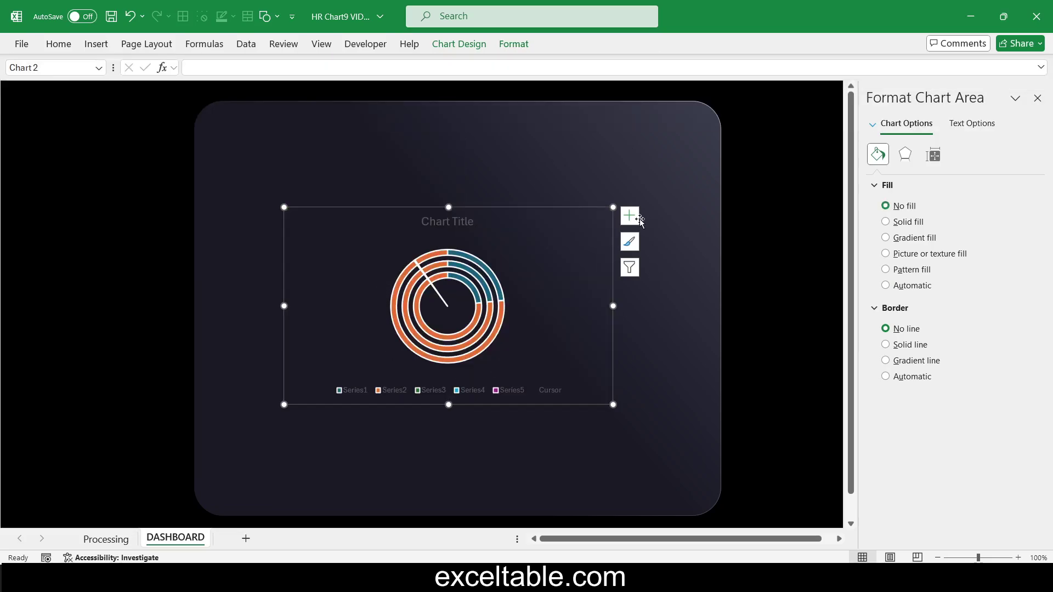
{"action": "left_click", "coordinate": [638, 217]}
{"action": "left_click", "coordinate": [660, 261]}
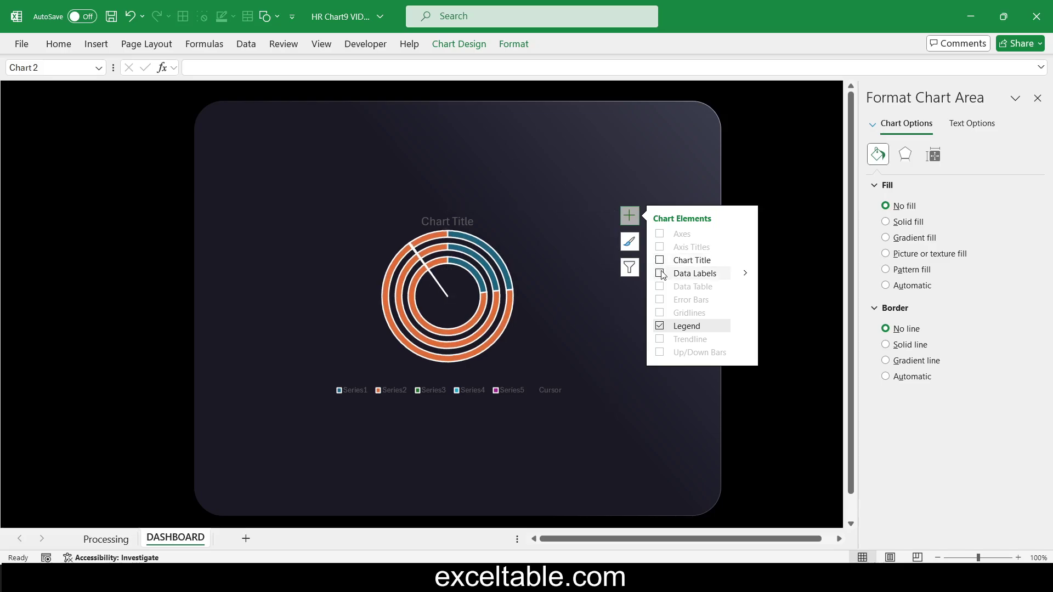
{"action": "left_click", "coordinate": [660, 327]}
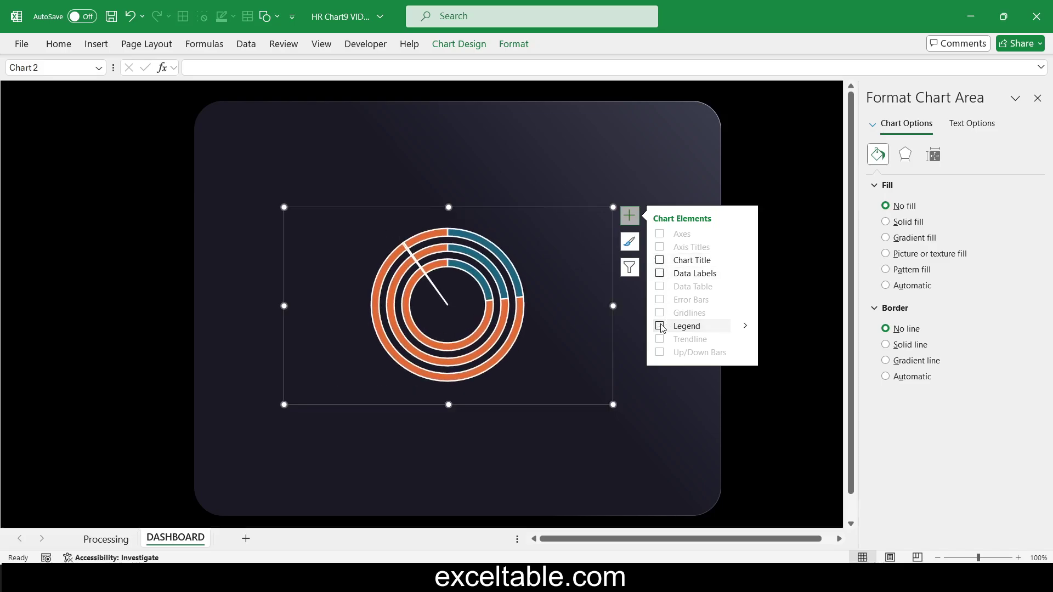
Step: Set the border of the Cursor pie series to no line
{"action": "left_click", "coordinate": [522, 329]}
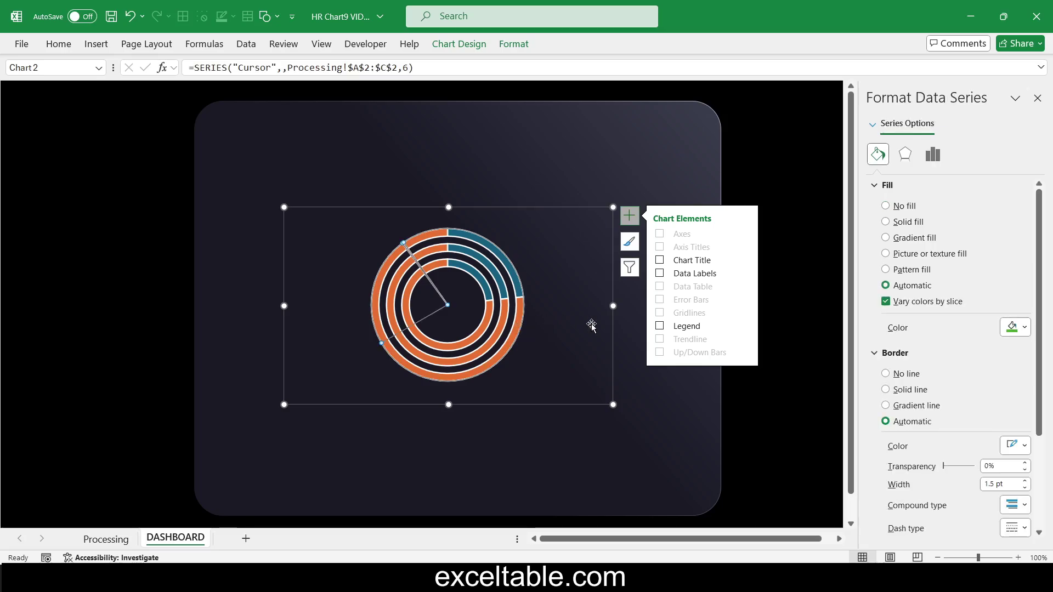
{"action": "left_click", "coordinate": [906, 375]}
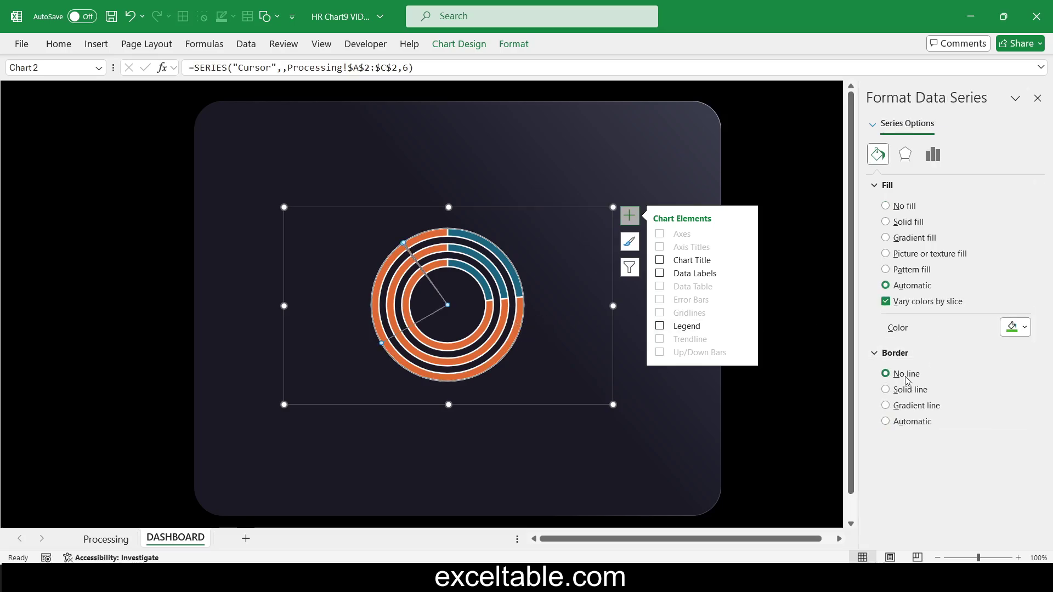
{"action": "left_click", "coordinate": [507, 311]}
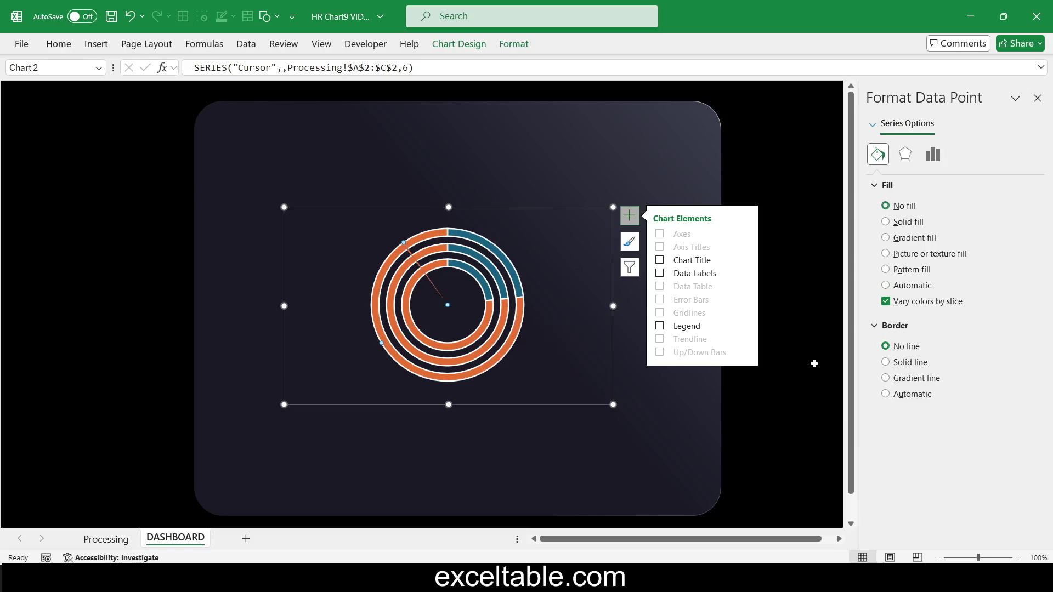
{"action": "left_click", "coordinate": [536, 423]}
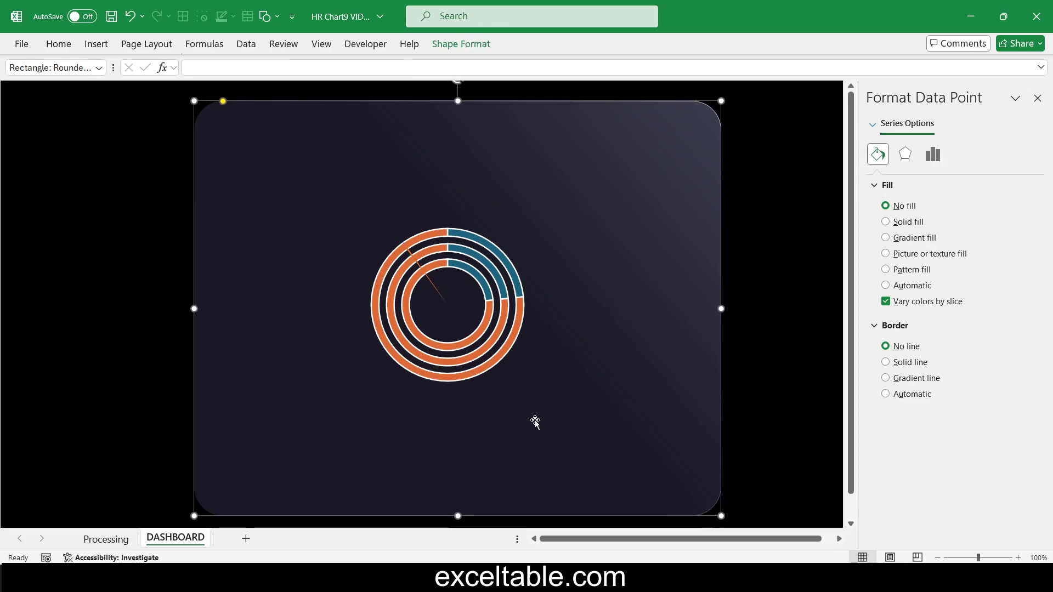
Step: Hide the Cursor series by excluding it from the chart's data source
{"action": "left_click", "coordinate": [495, 337]}
{"action": "left_click", "coordinate": [495, 337]}
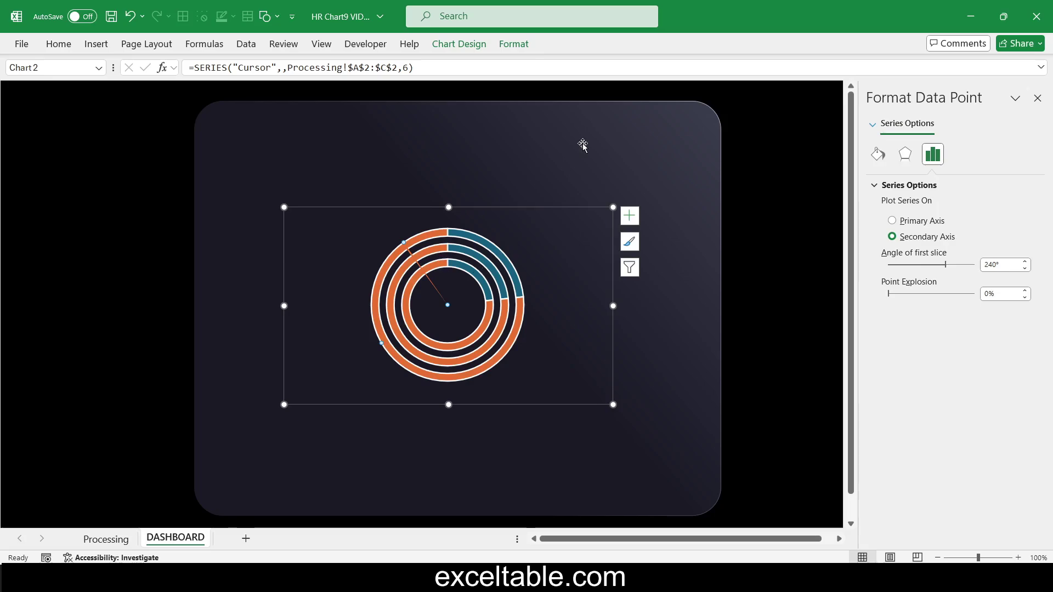
{"action": "left_click", "coordinate": [514, 44]}
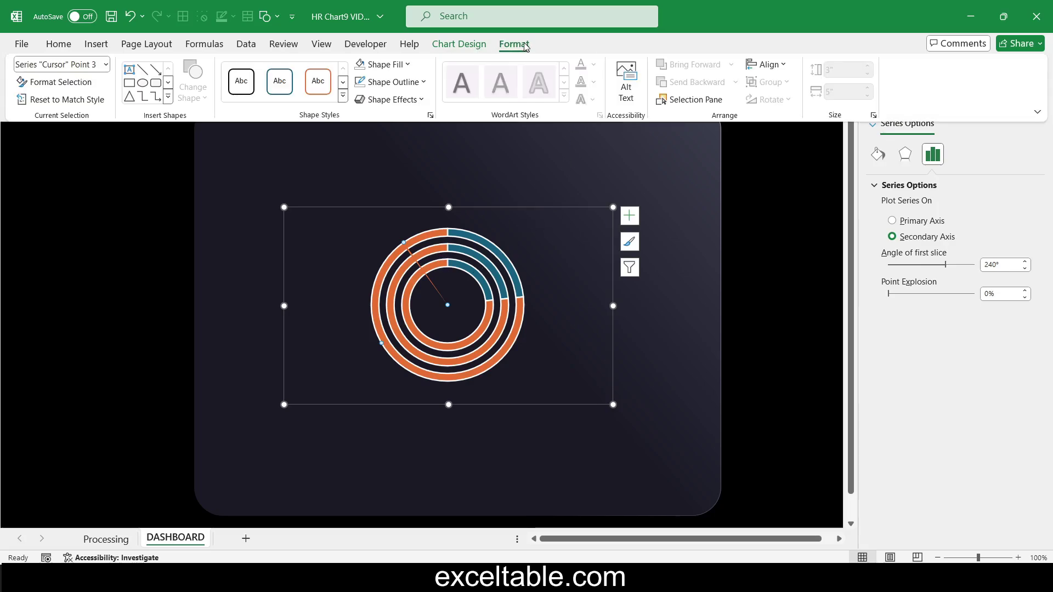
{"action": "left_click", "coordinate": [486, 45]}
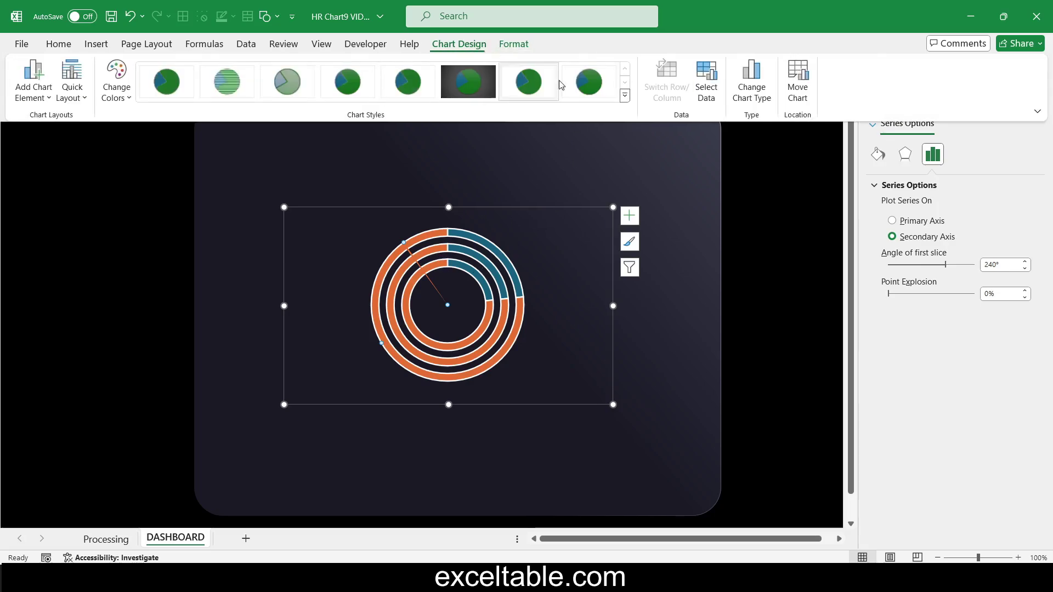
{"action": "left_click", "coordinate": [706, 88]}
{"action": "scroll", "coordinate": [796, 370], "scroll_direction": "down", "scroll_amount": 1}
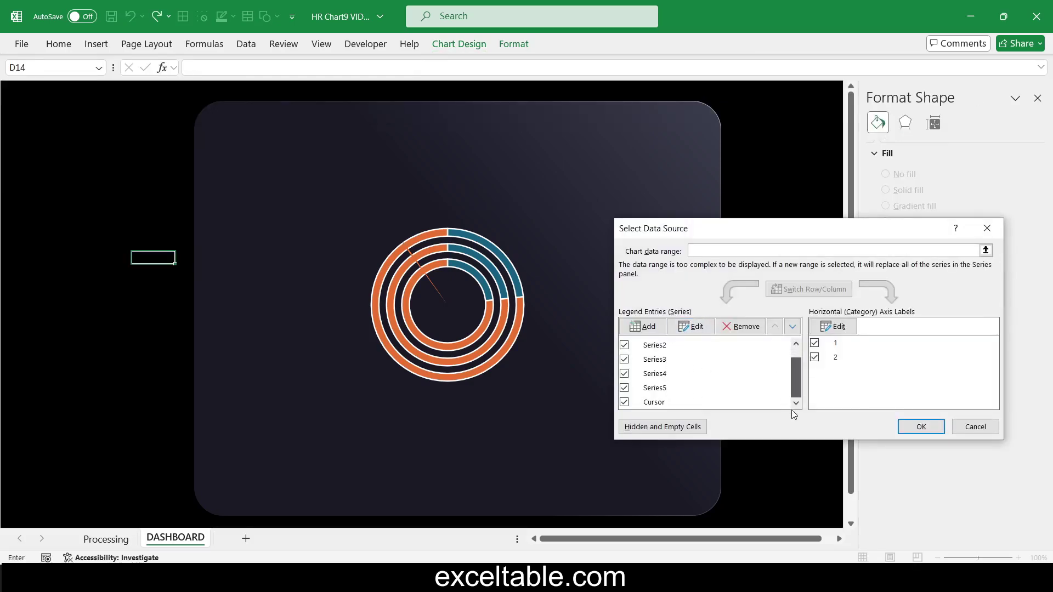
{"action": "left_click", "coordinate": [625, 406]}
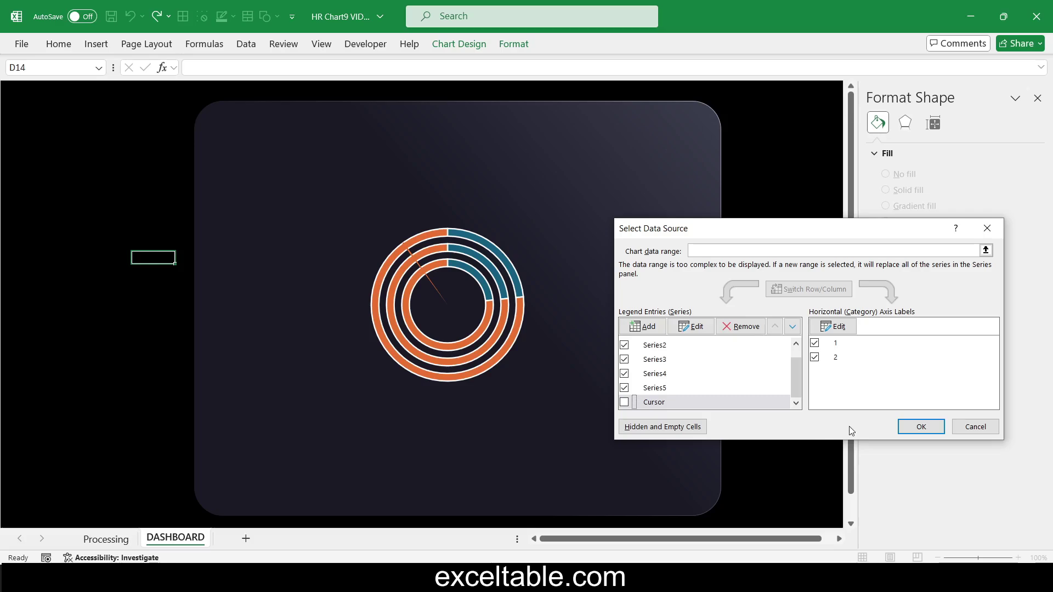
{"action": "left_click", "coordinate": [921, 427]}
Step: Set the border of the inner, middle and outer doughnut rings to no line
{"action": "left_click", "coordinate": [492, 307]}
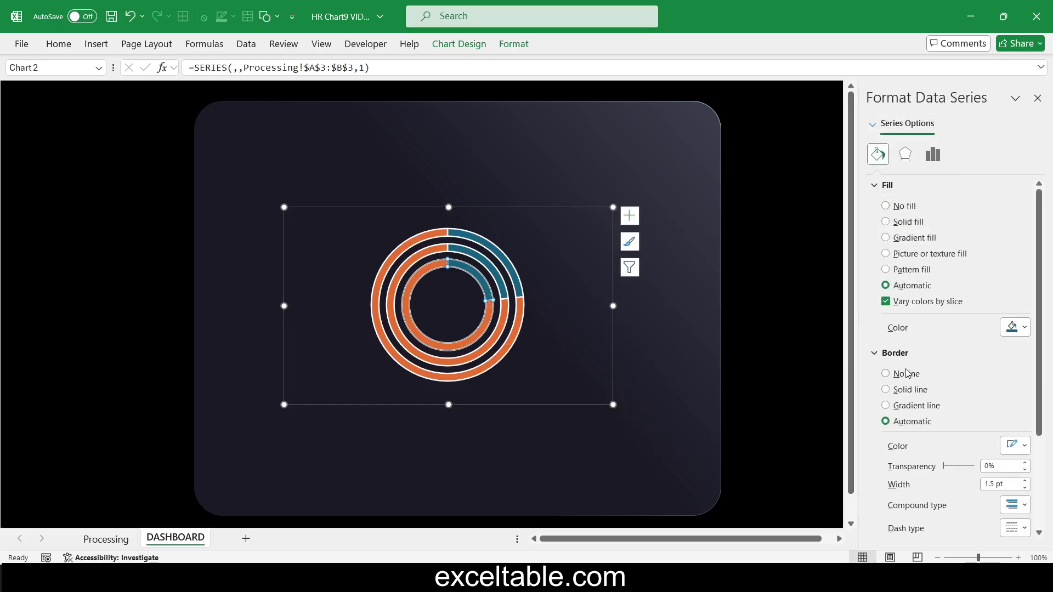
{"action": "left_click", "coordinate": [906, 373]}
{"action": "left_click", "coordinate": [507, 324]}
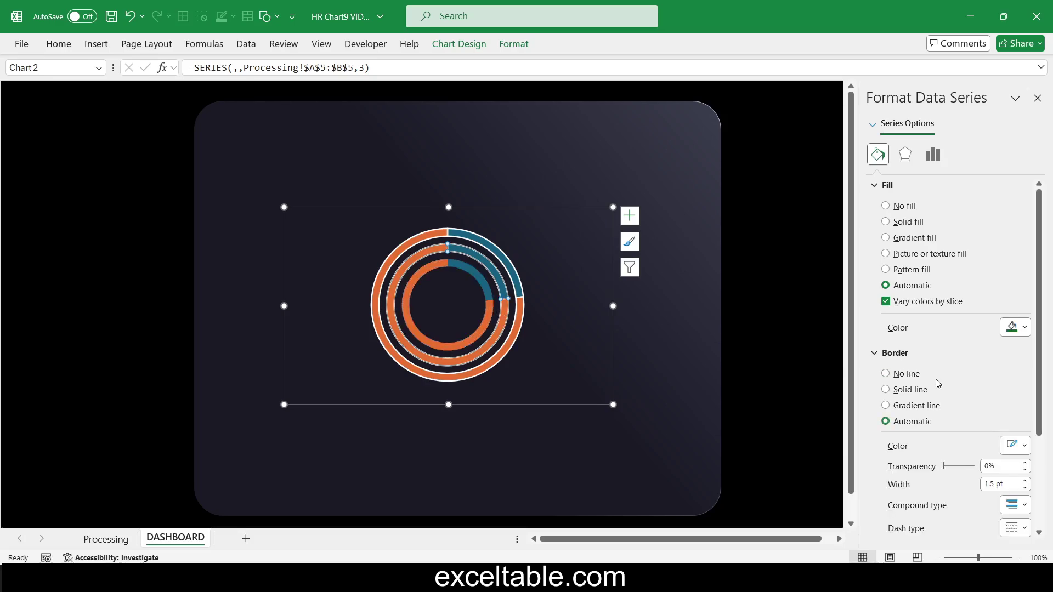
{"action": "left_click", "coordinate": [519, 315]}
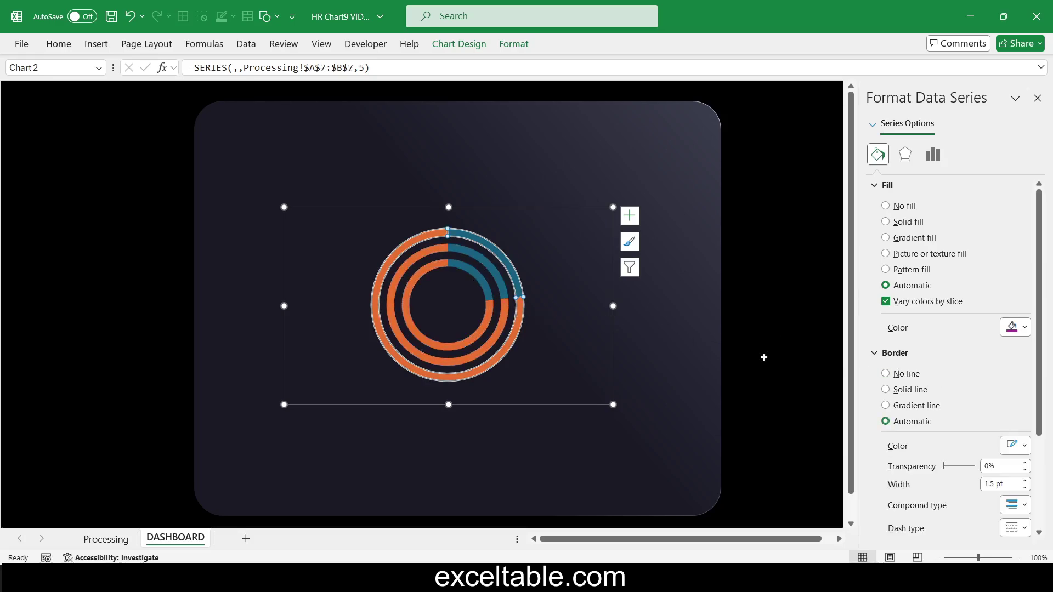
{"action": "left_click", "coordinate": [906, 375]}
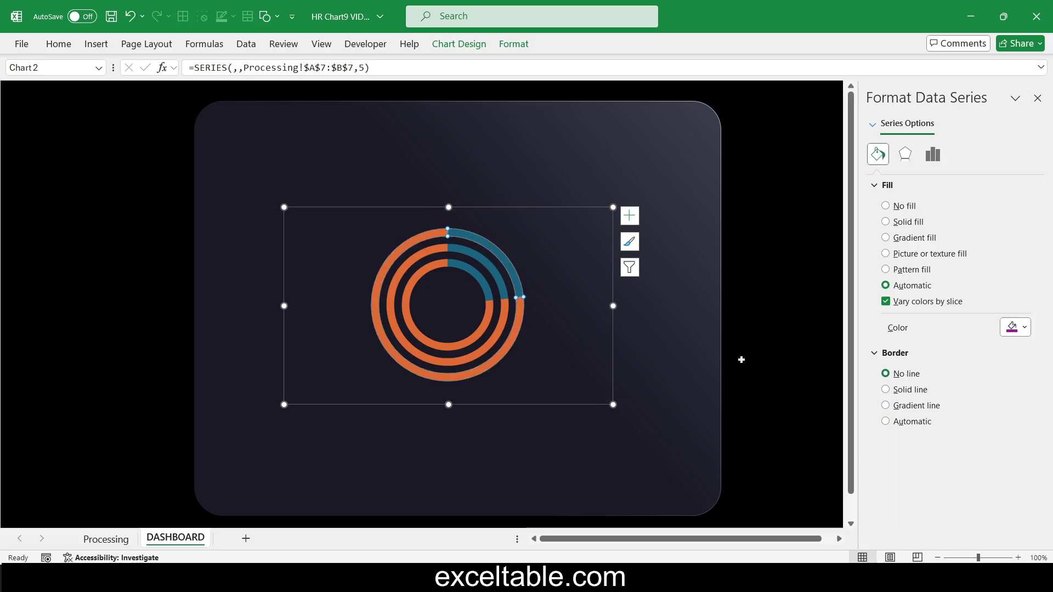
Step: Set the doughnut rings' angle of first slice to 240°
{"action": "left_click", "coordinate": [515, 326]}
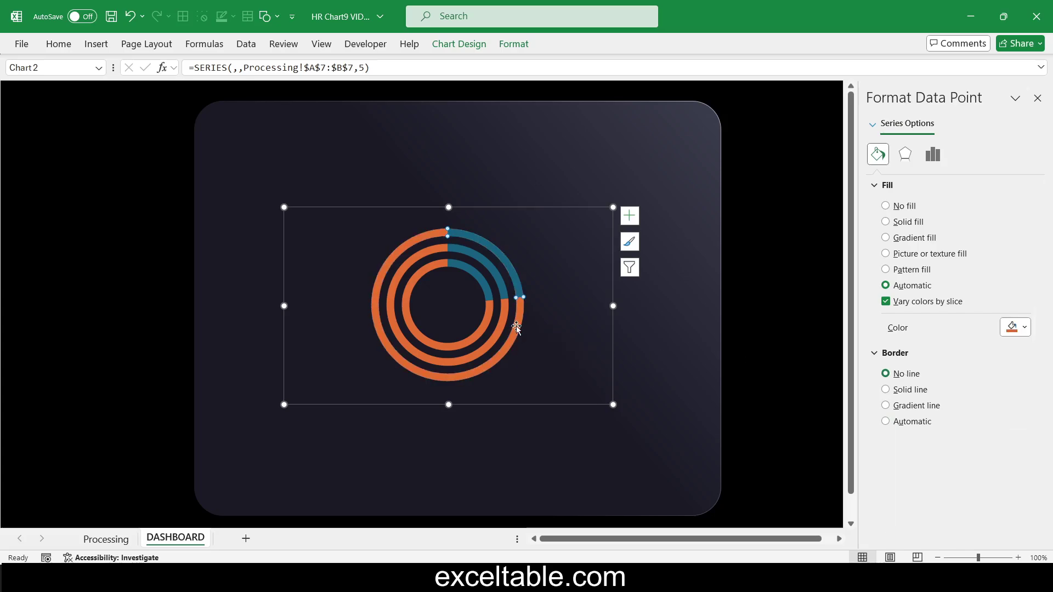
{"action": "left_click", "coordinate": [935, 153]}
{"action": "left_click", "coordinate": [912, 202]}
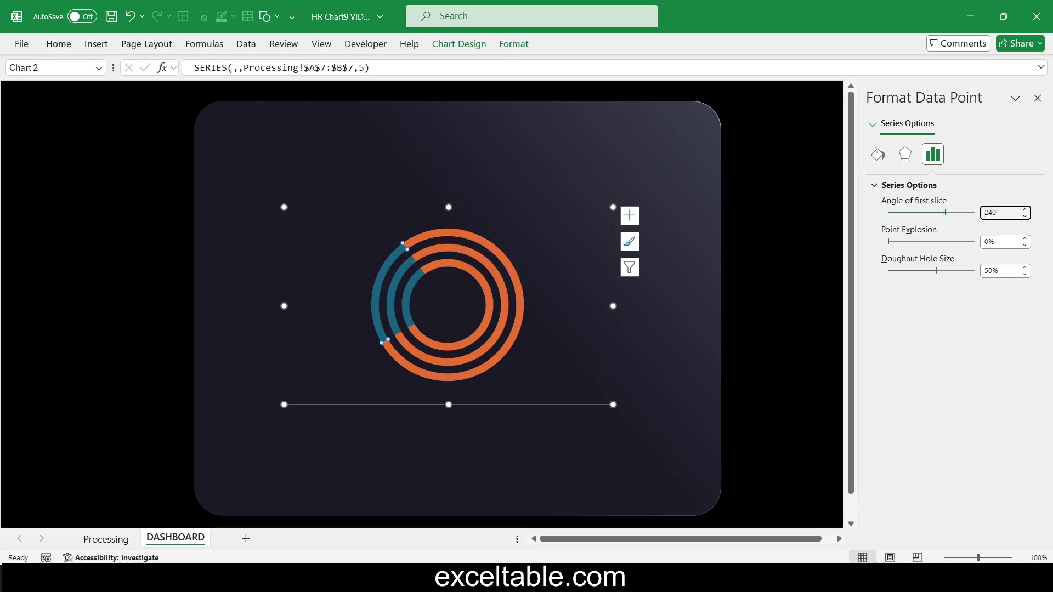
Step: Set the orange slice of the outer, middle and inner rings to no fill
{"action": "left_click", "coordinate": [877, 154]}
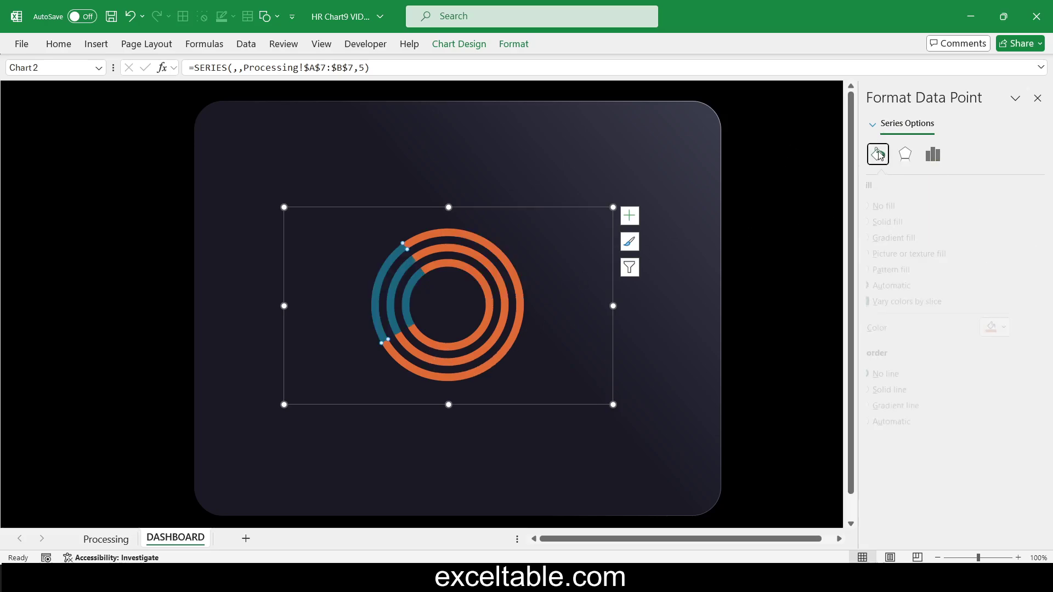
{"action": "left_click", "coordinate": [1026, 328]}
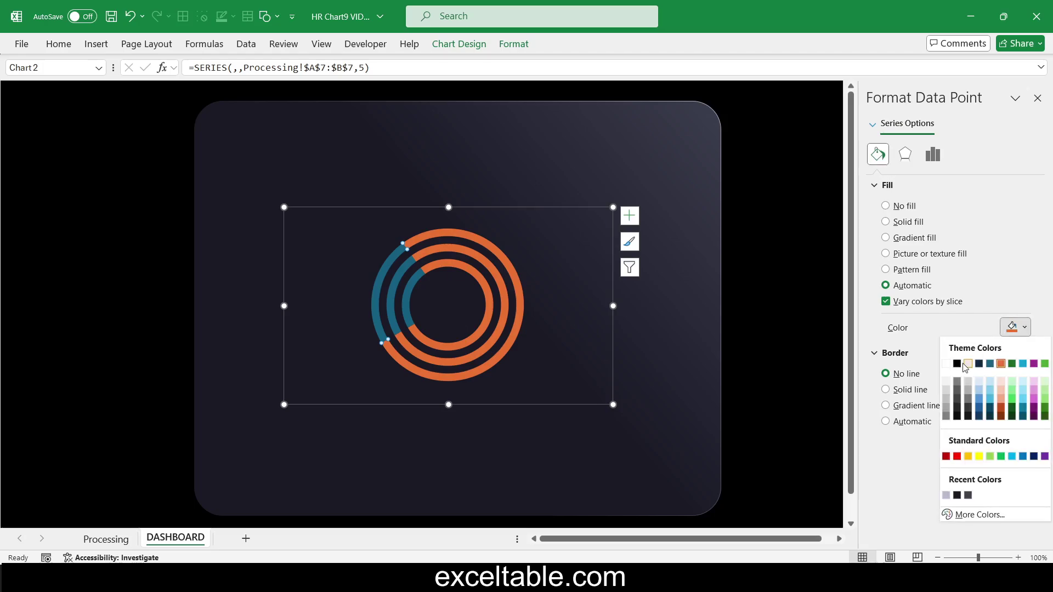
{"action": "left_click", "coordinate": [901, 207]}
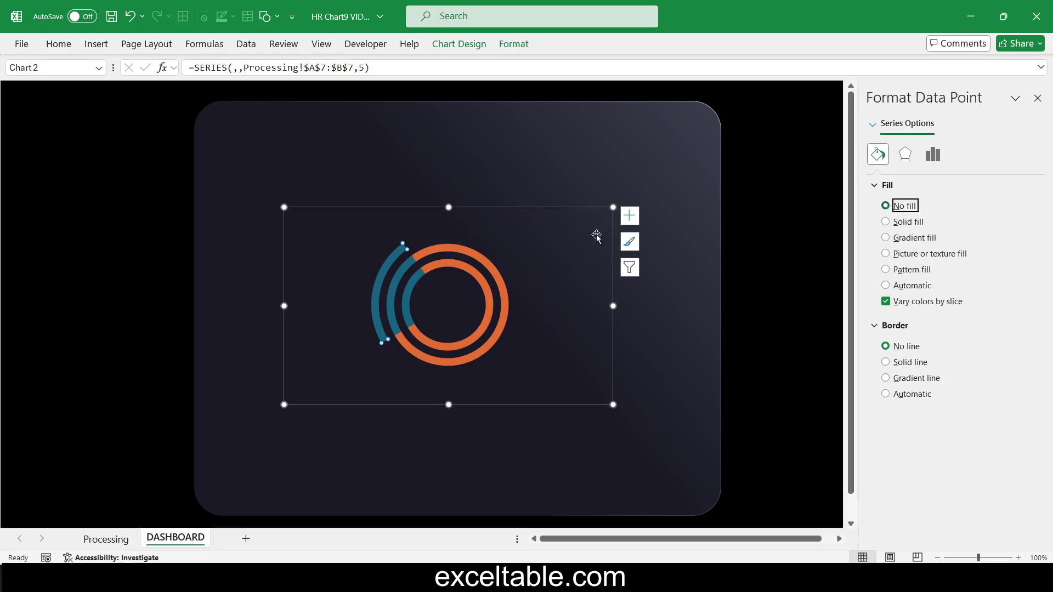
{"action": "left_click", "coordinate": [426, 357]}
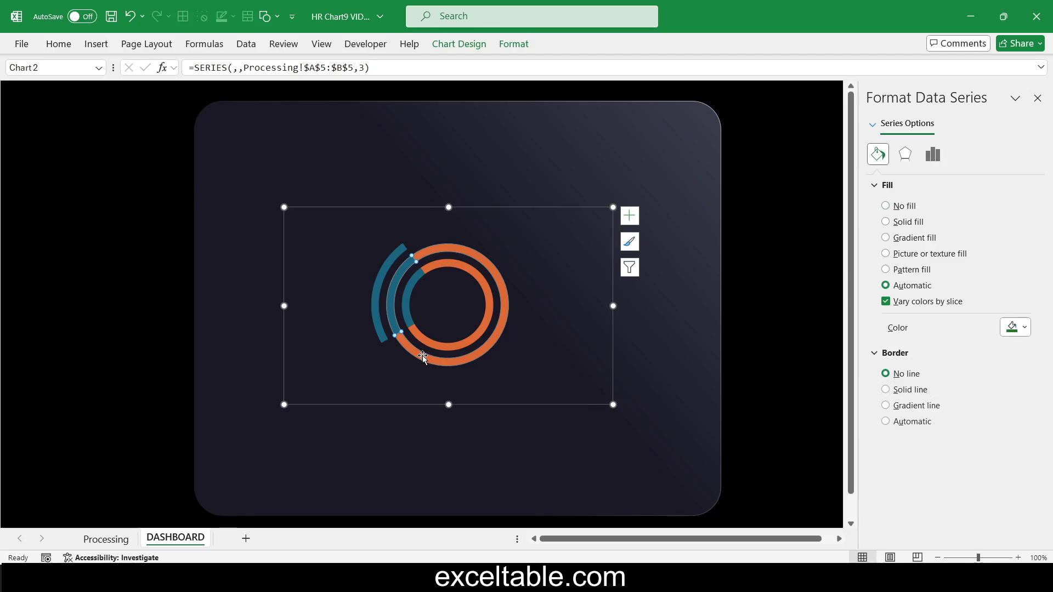
{"action": "left_click", "coordinate": [423, 357]}
{"action": "left_click", "coordinate": [908, 211]}
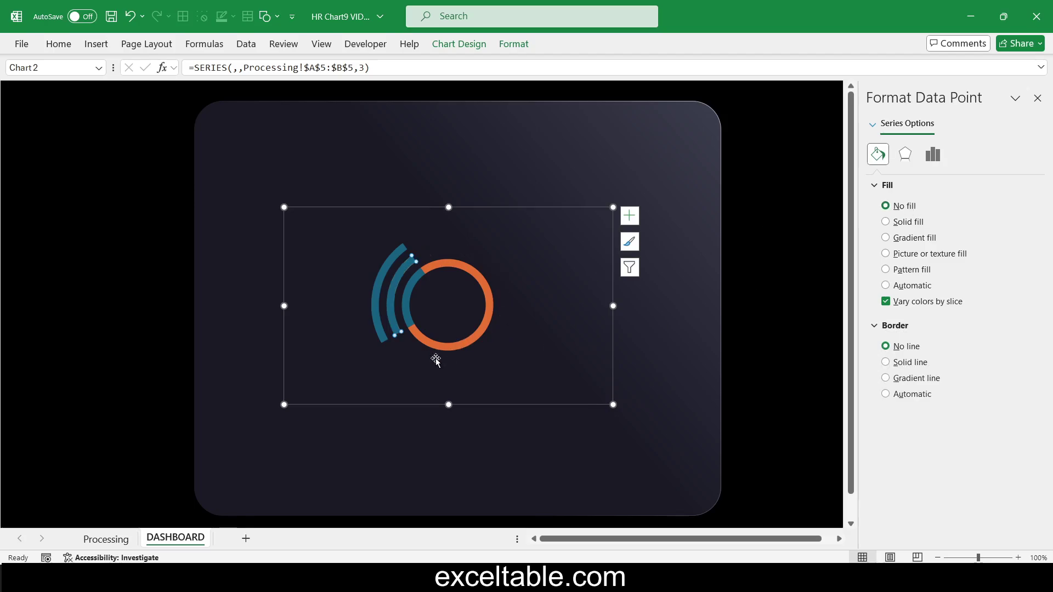
{"action": "left_click", "coordinate": [437, 349]}
{"action": "left_click", "coordinate": [438, 349]}
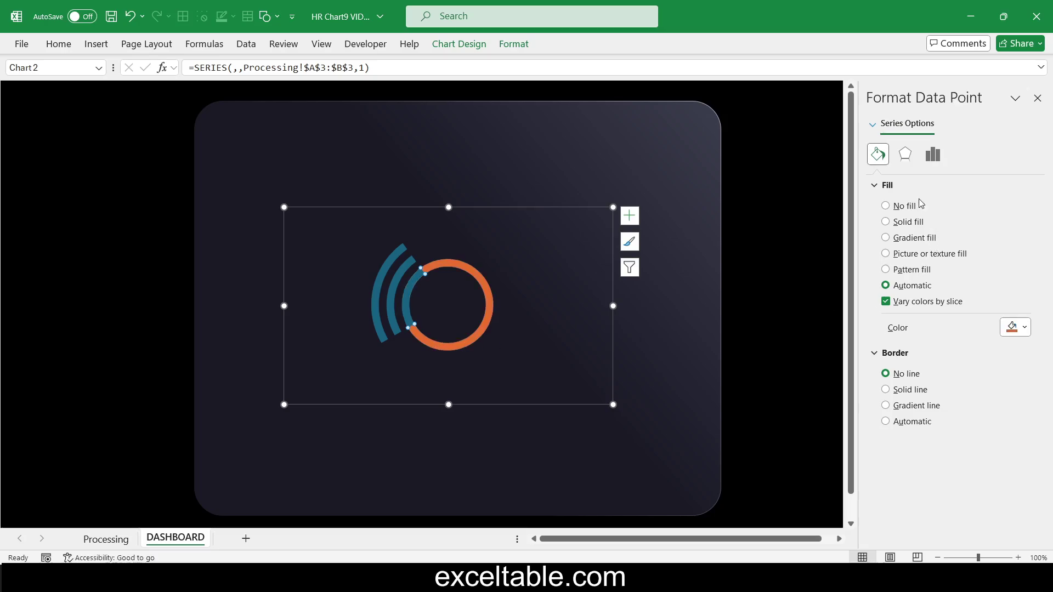
{"action": "left_click", "coordinate": [901, 212]}
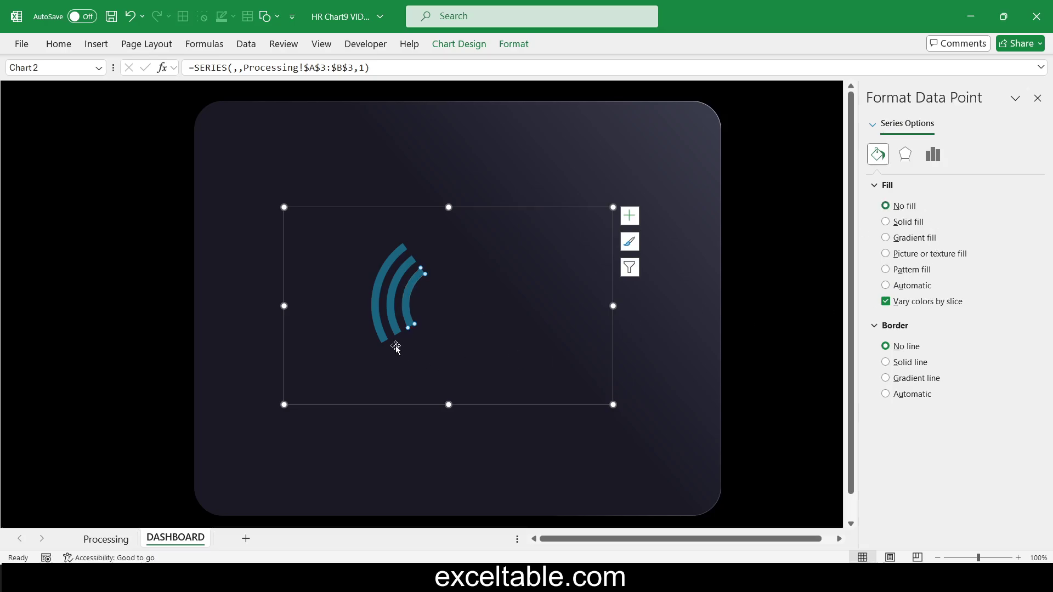
Step: Apply a gradient fill to the outer ring's blue slice and move its dark gradient stop to position 5%
{"action": "left_click", "coordinate": [380, 322]}
{"action": "left_click", "coordinate": [377, 323]}
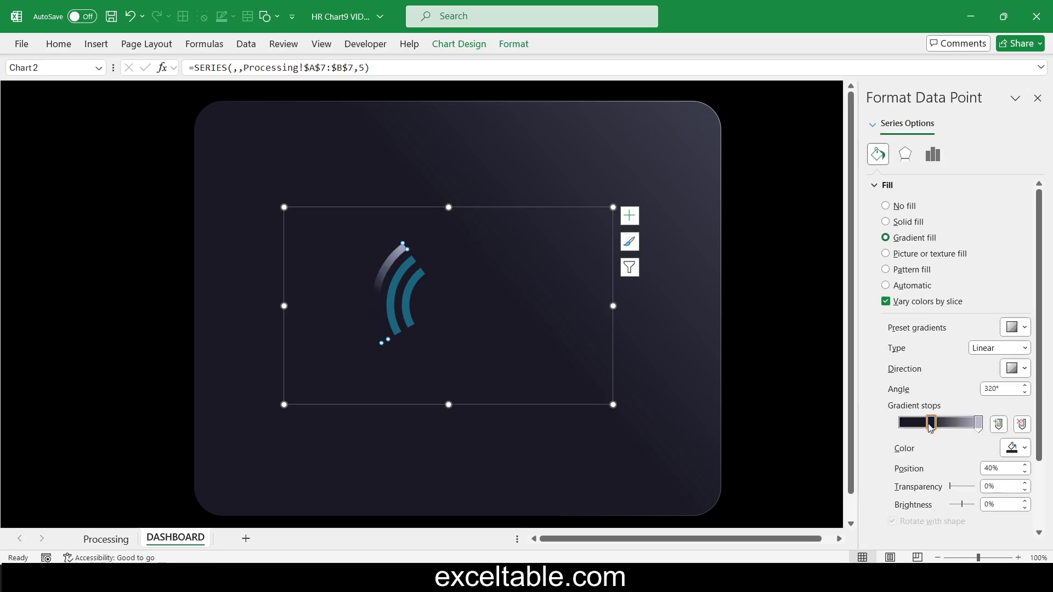
{"action": "left_click_drag", "start_coordinate": [926, 428], "coordinate": [906, 430]}
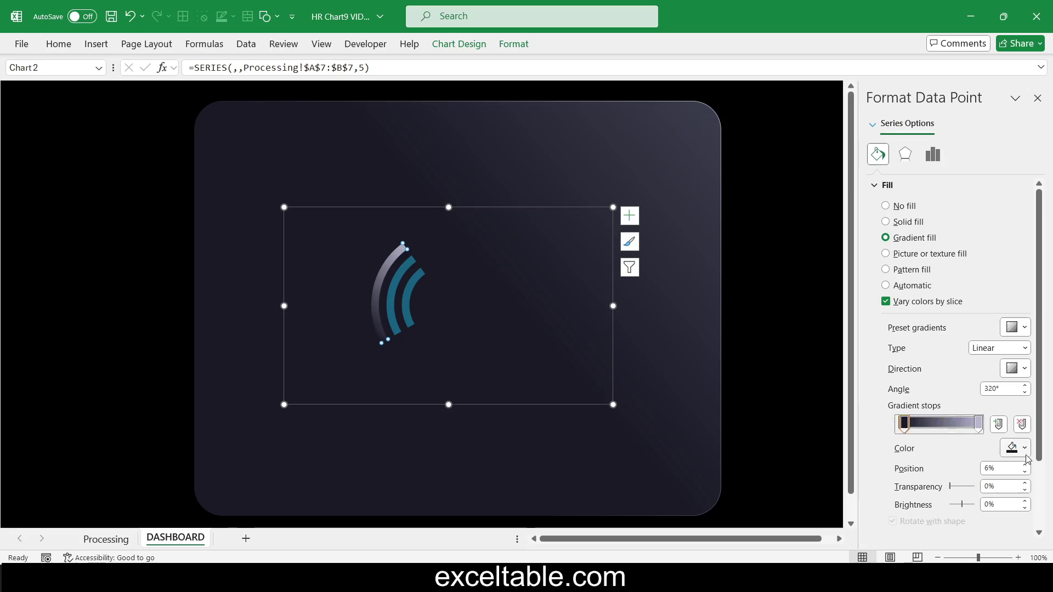
{"action": "left_click", "coordinate": [1025, 472]}
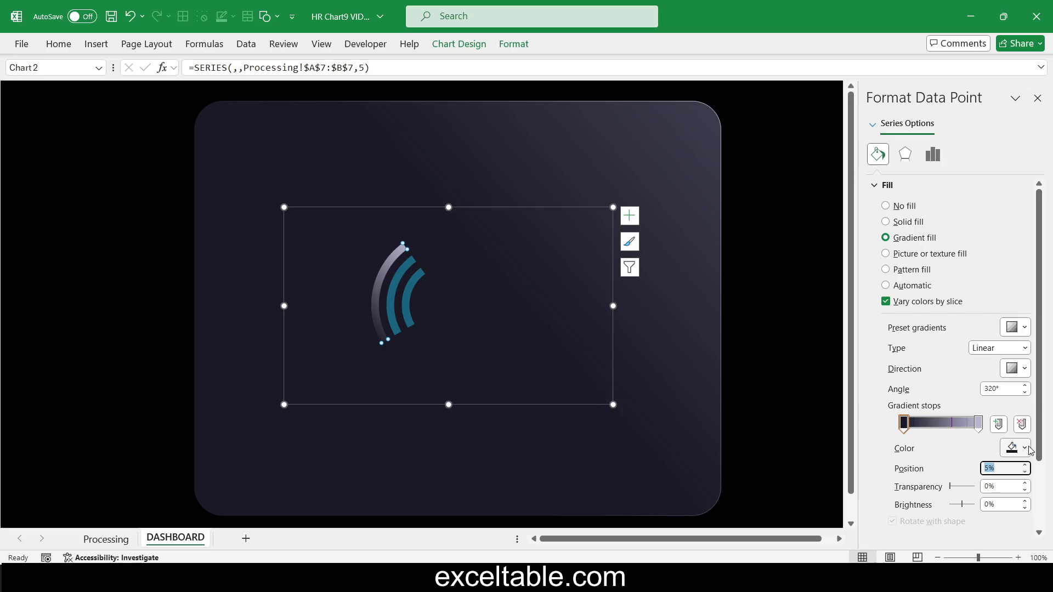
Step: Set the colour of the gradient stop at 5% to cyan #00FFFF and check its custom colour values
{"action": "left_click", "coordinate": [1024, 446]}
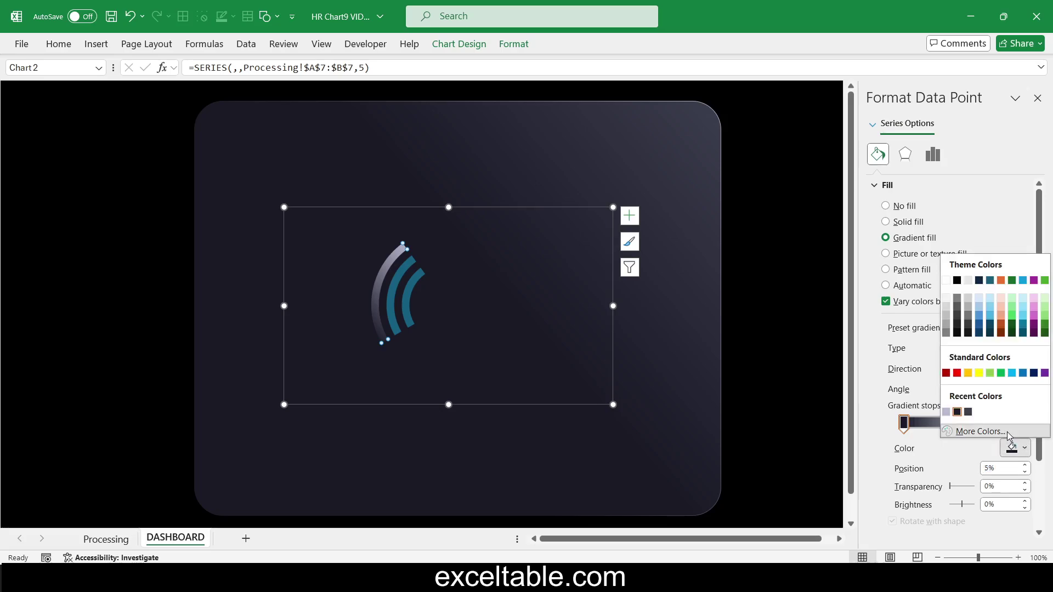
{"action": "left_click", "coordinate": [1012, 433]}
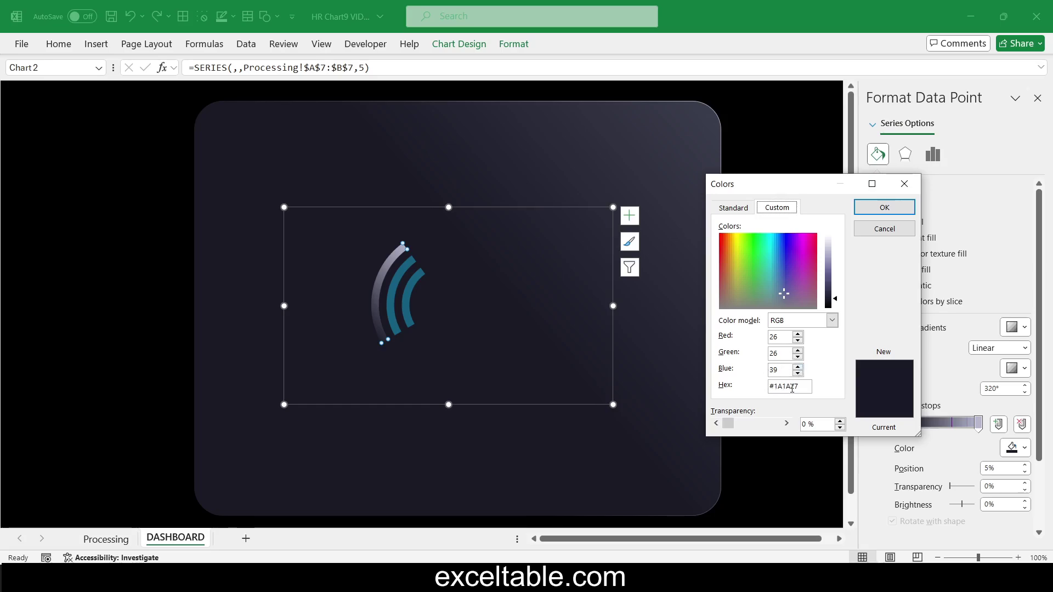
{"action": "left_click", "coordinate": [733, 208]}
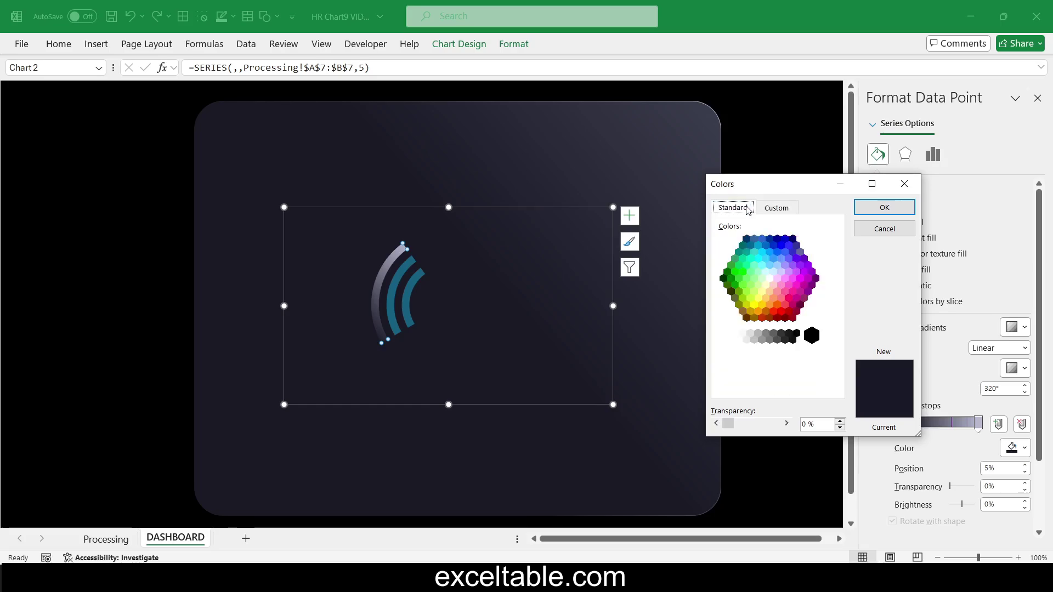
{"action": "left_click", "coordinate": [756, 258]}
{"action": "left_click", "coordinate": [883, 211]}
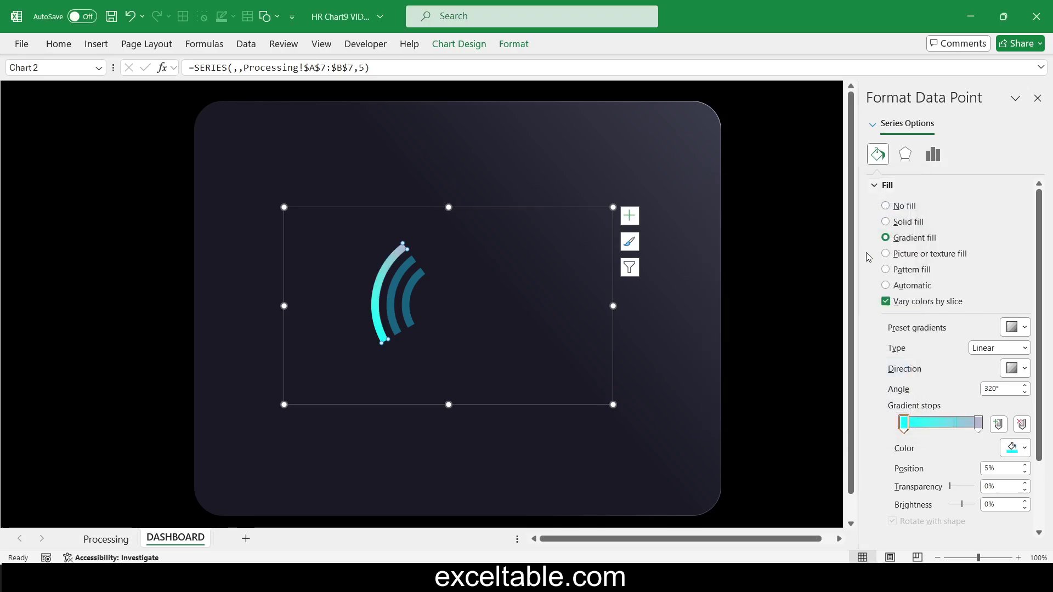
{"action": "left_click", "coordinate": [1020, 448]}
{"action": "left_click", "coordinate": [973, 430]}
{"action": "left_click", "coordinate": [771, 211]}
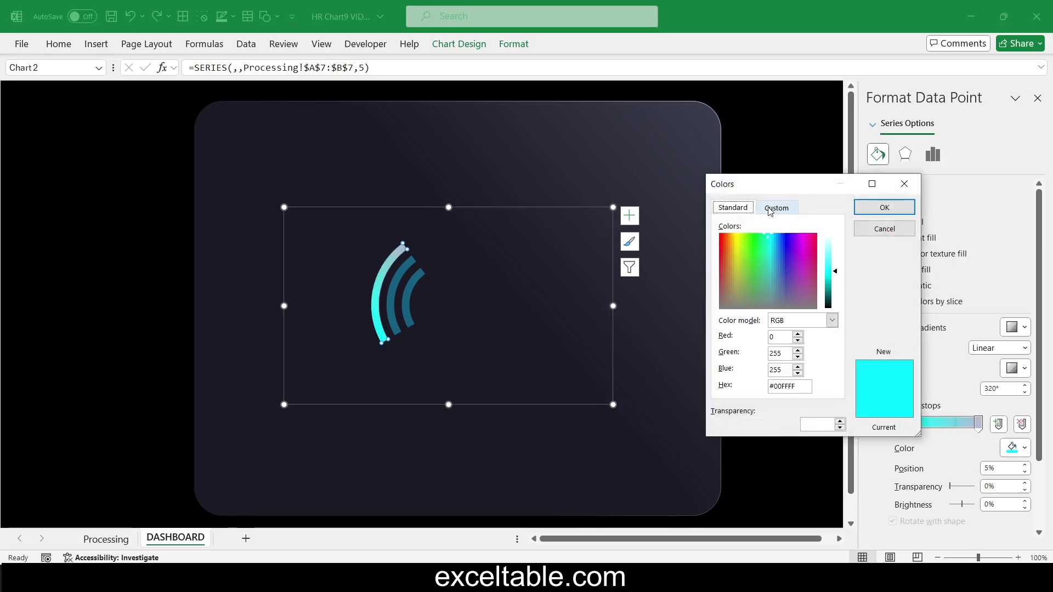
{"action": "left_click", "coordinate": [731, 209]}
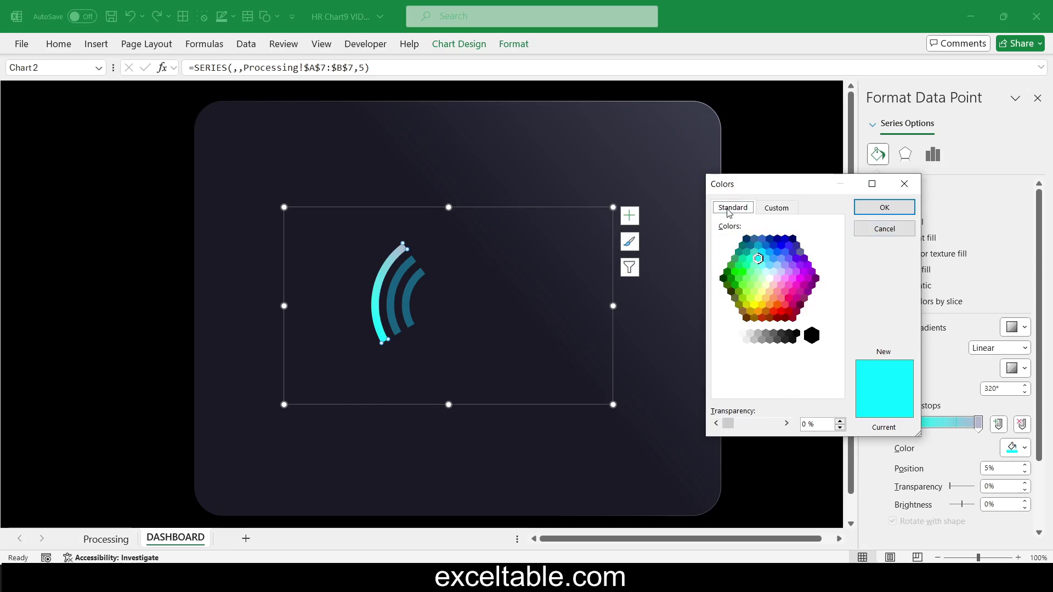
{"action": "left_click", "coordinate": [884, 207]}
Step: Set the gradient stop at 100% to the recently used cyan
{"action": "left_click", "coordinate": [979, 423]}
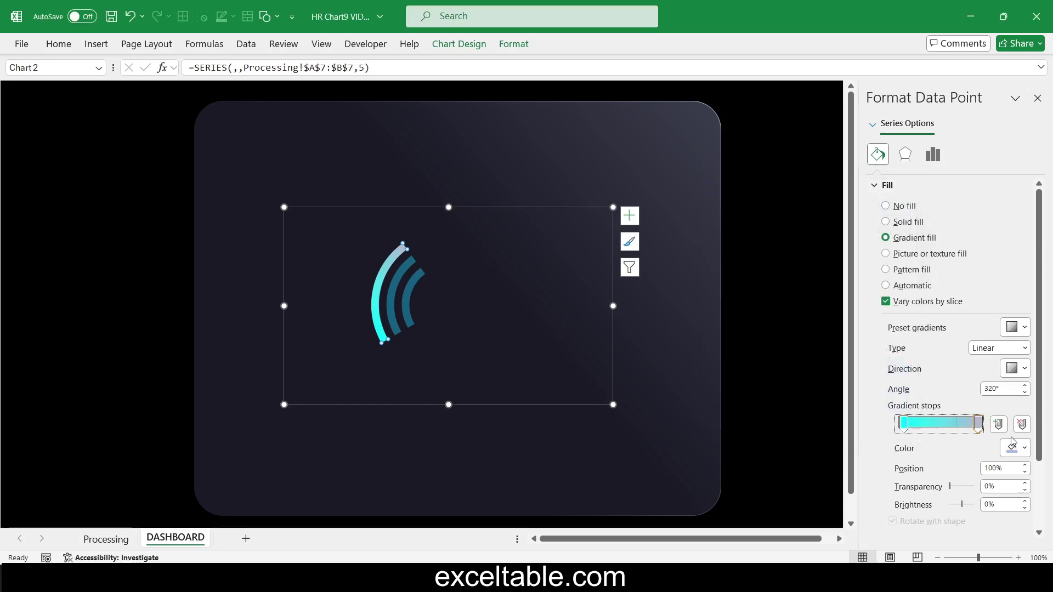
{"action": "left_click", "coordinate": [1021, 448]}
{"action": "left_click", "coordinate": [946, 412]}
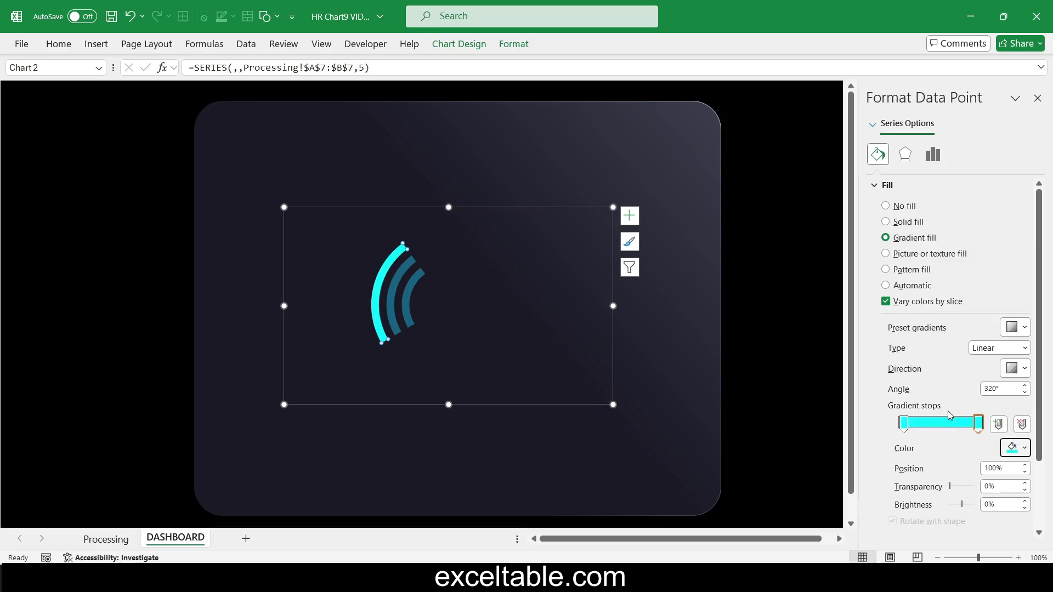
Step: Make the outer slice's first gradient stop 100% transparent at position 7%, and set the gradient angle to 330°
{"action": "left_click", "coordinate": [904, 423]}
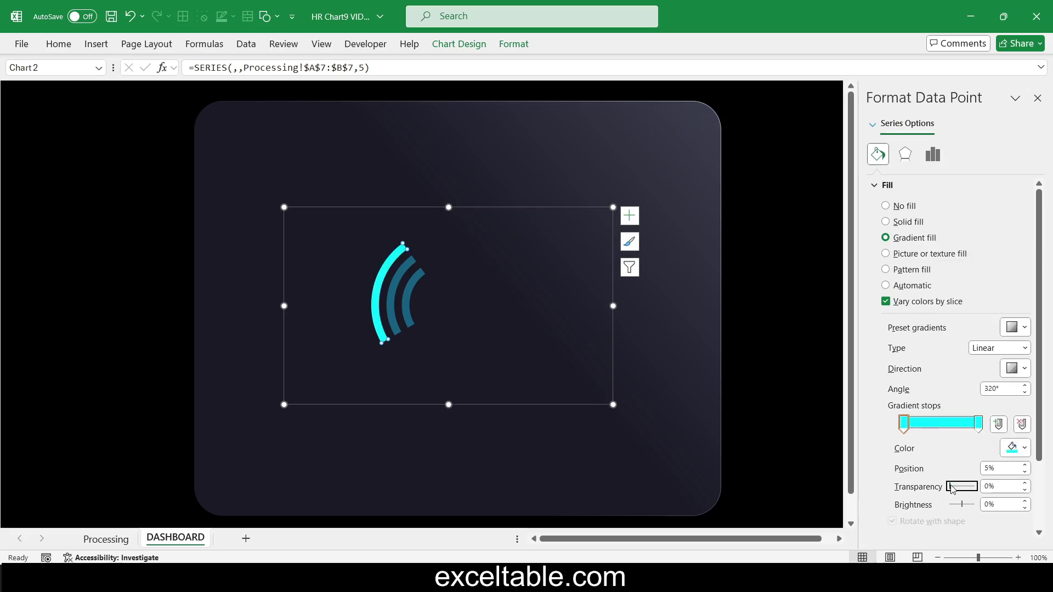
{"action": "left_click_drag", "start_coordinate": [952, 488], "coordinate": [977, 488]}
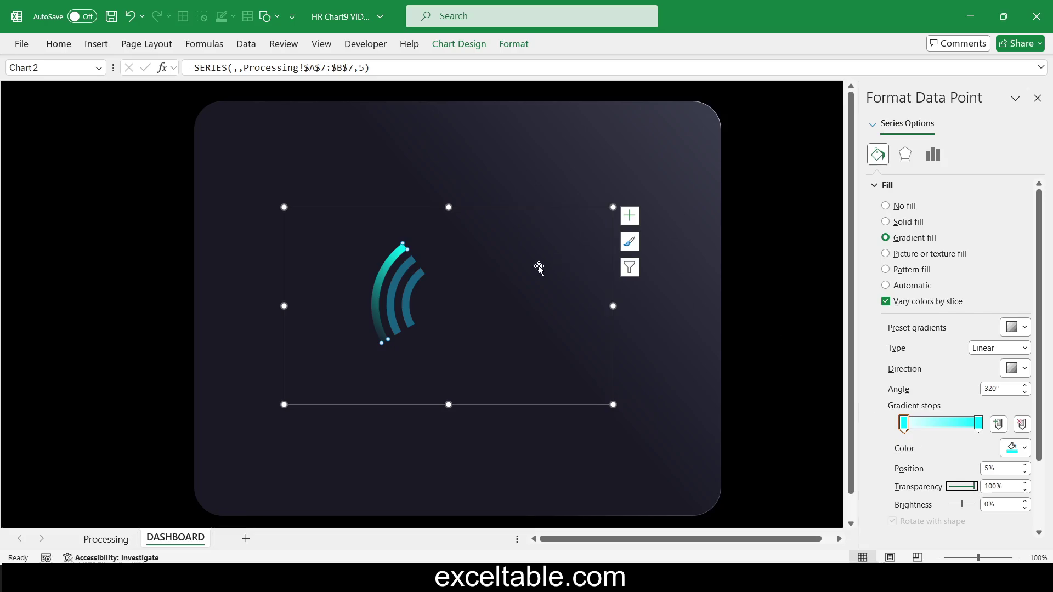
{"action": "left_click", "coordinate": [906, 426]}
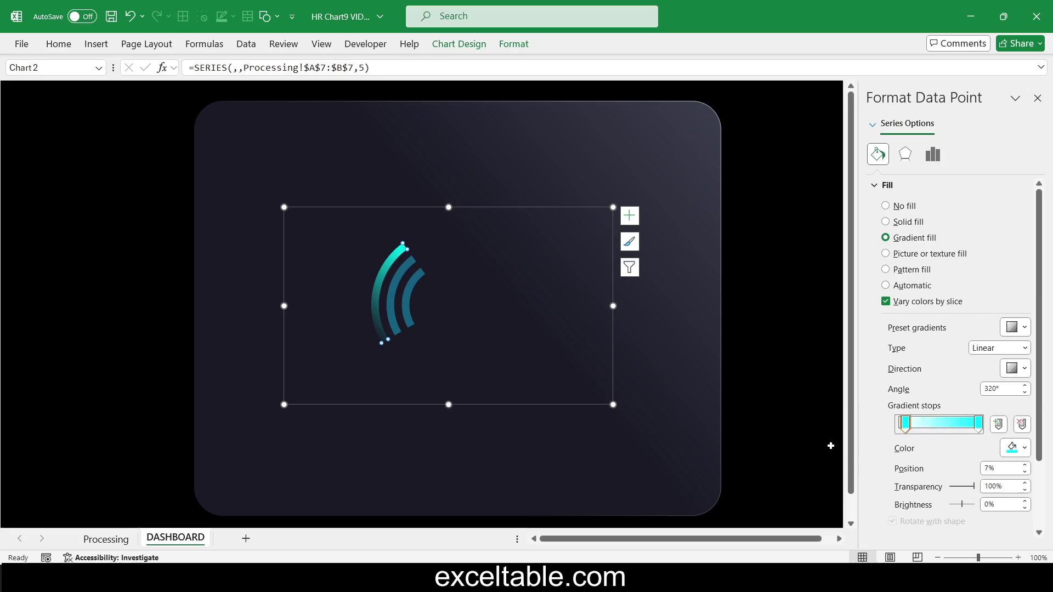
{"action": "left_click", "coordinate": [1003, 389]}
{"action": "type", "text": "330"}
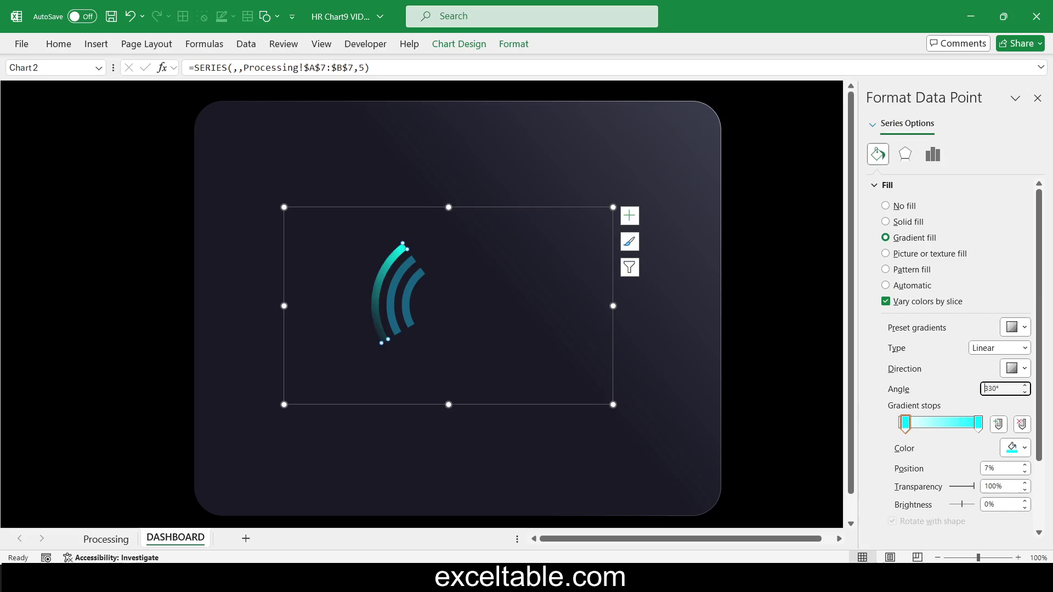
Step: Apply the same cyan-to-transparent gradient fill to the middle ring's blue slice
{"action": "left_click", "coordinate": [400, 276]}
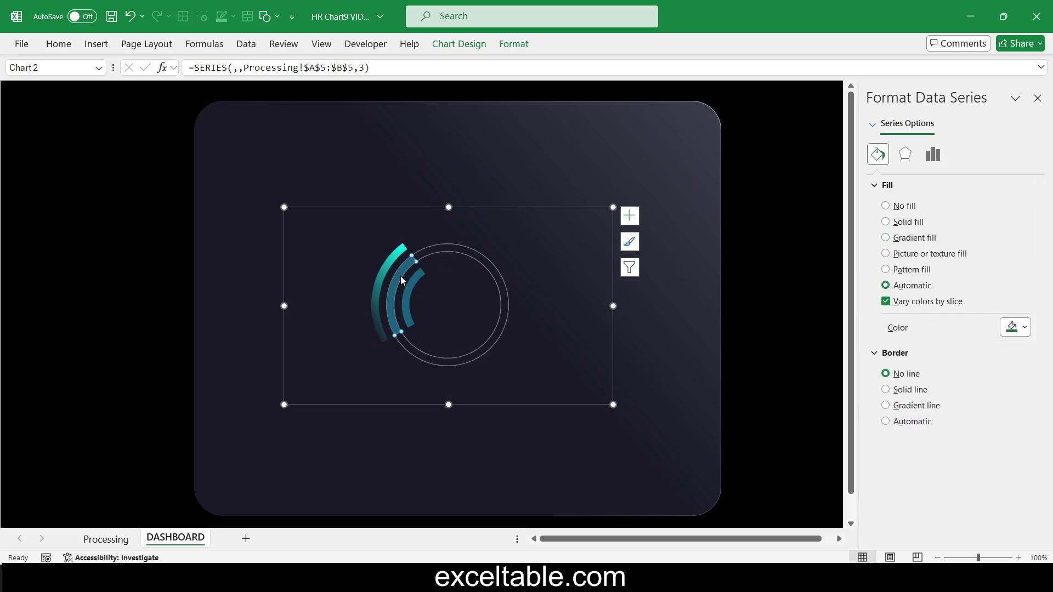
{"action": "left_click", "coordinate": [400, 276]}
{"action": "left_click", "coordinate": [901, 242]}
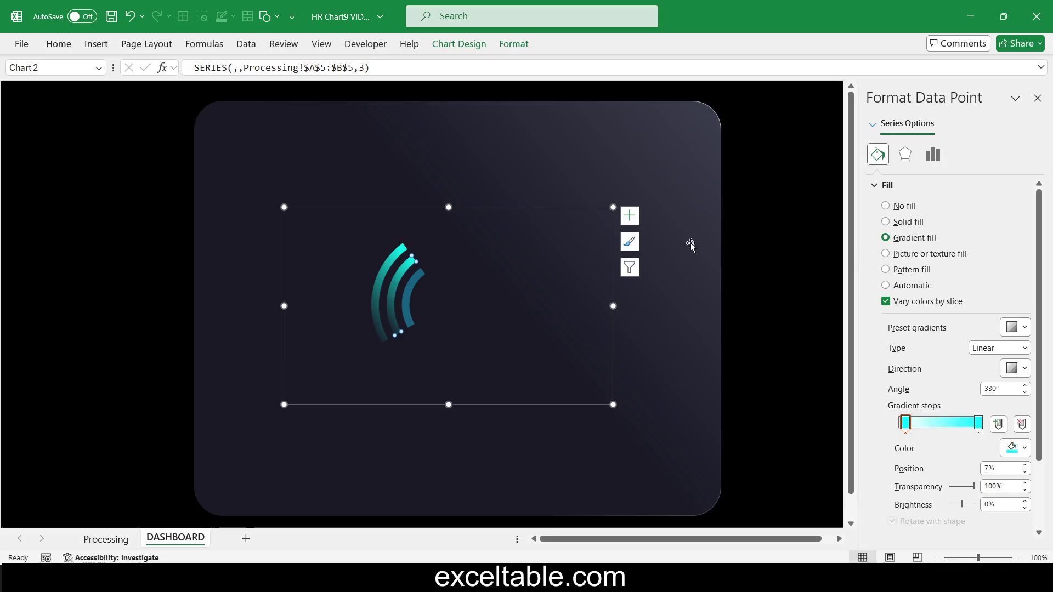
Step: Apply the cyan-to-transparent gradient fill to the inner ring's blue slice
{"action": "left_click", "coordinate": [412, 289]}
{"action": "left_click", "coordinate": [410, 288]}
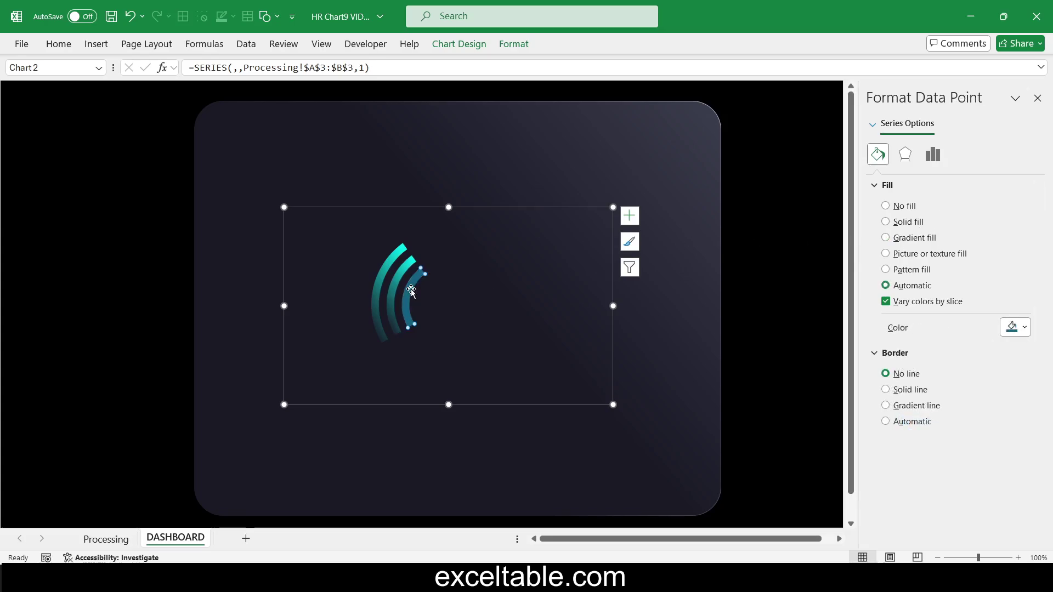
{"action": "left_click", "coordinate": [905, 245]}
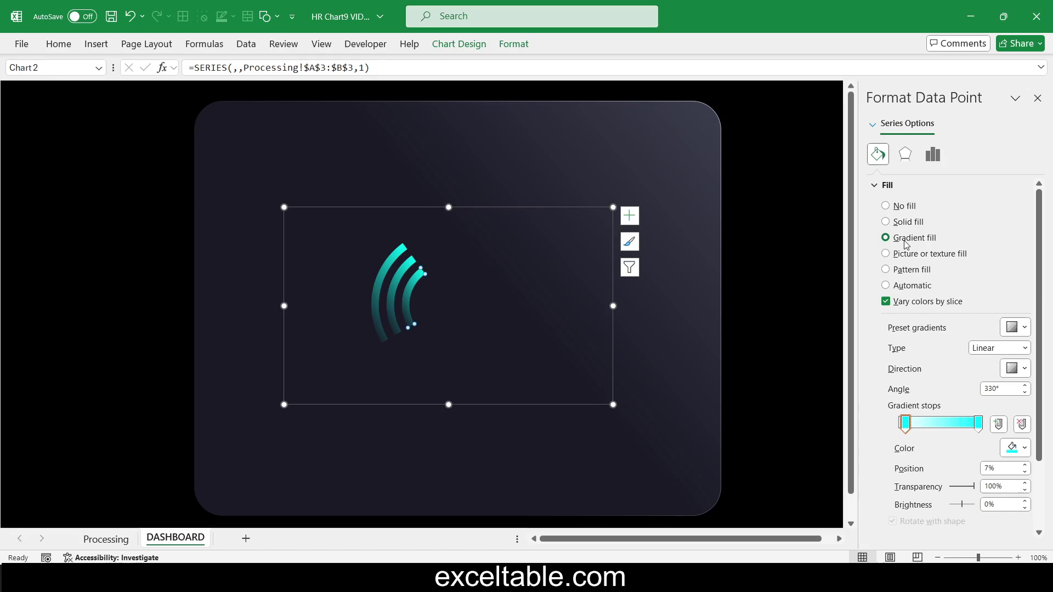
Step: Set the rings' doughnut hole size to 75%
{"action": "left_click", "coordinate": [934, 156]}
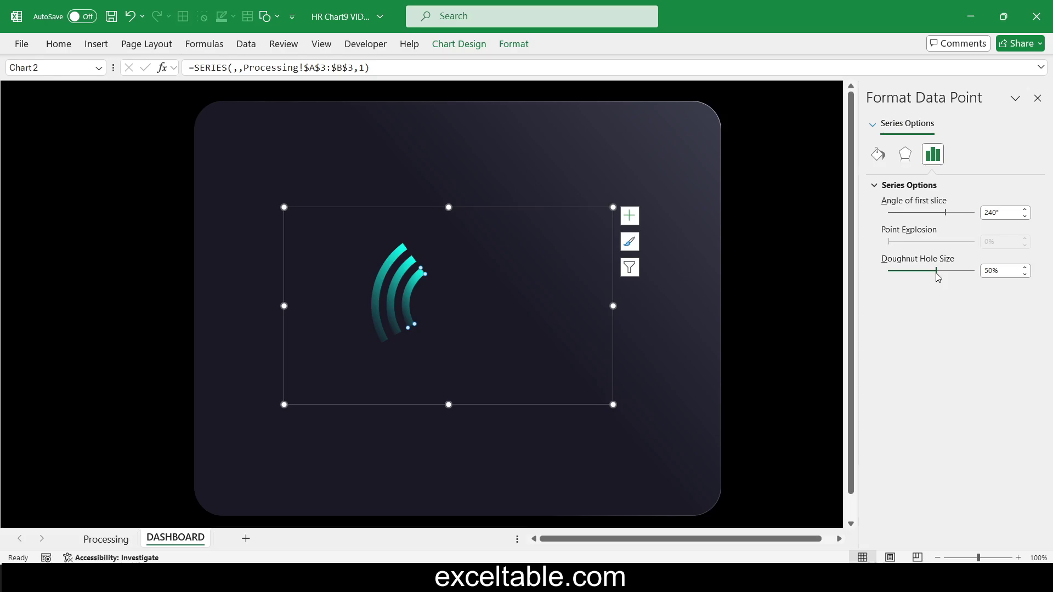
{"action": "left_click", "coordinate": [983, 278]}
{"action": "key", "text": "Return"}
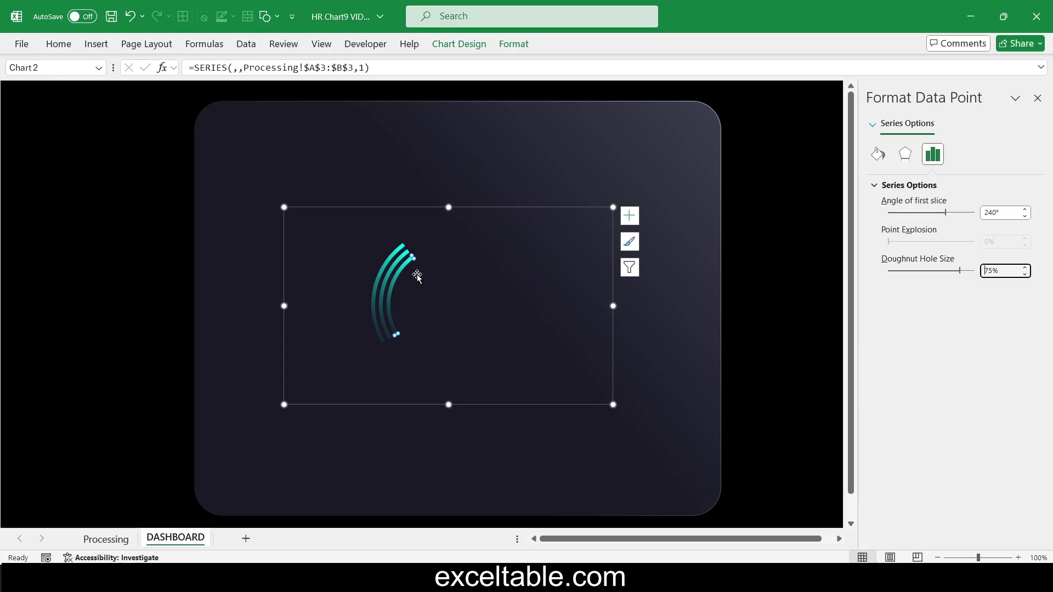
Step: Show the Cursor series again by enabling it in the chart's data source
{"action": "left_click", "coordinate": [457, 48]}
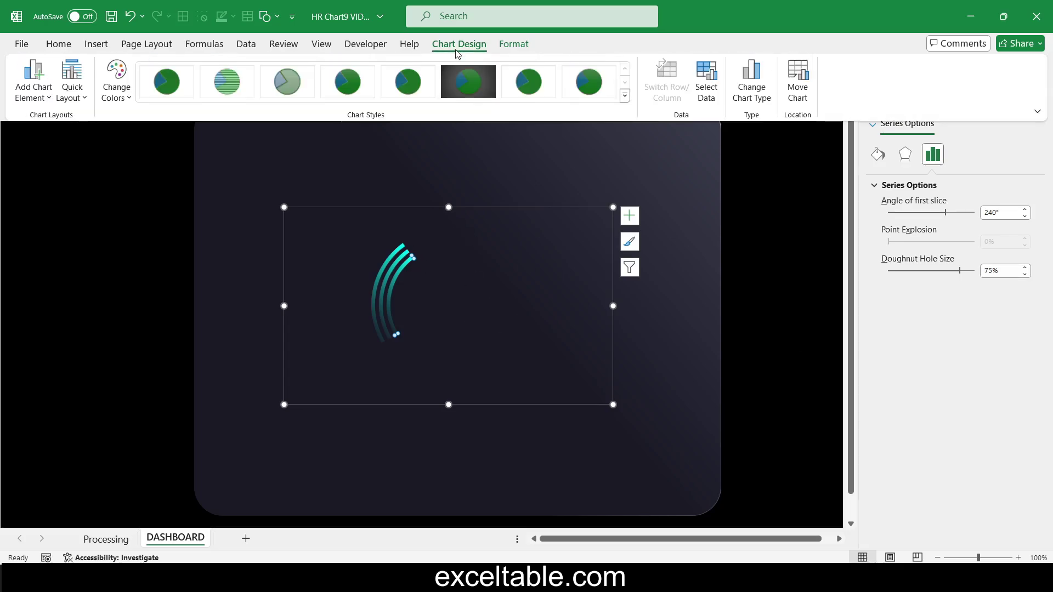
{"action": "left_click", "coordinate": [707, 82]}
{"action": "scroll", "coordinate": [799, 372], "scroll_direction": "down", "scroll_amount": 1}
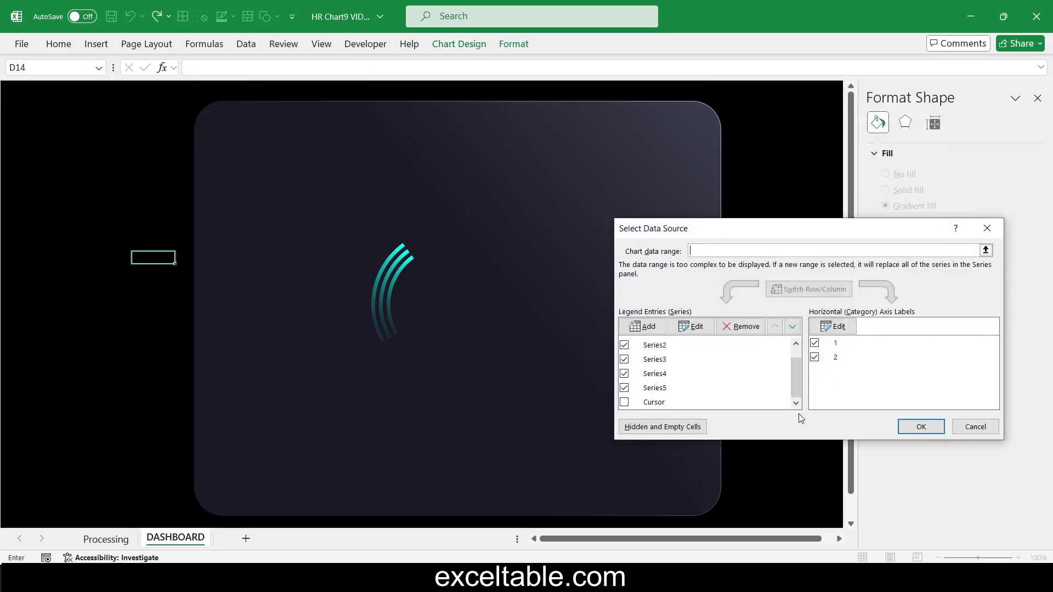
{"action": "left_click", "coordinate": [625, 403]}
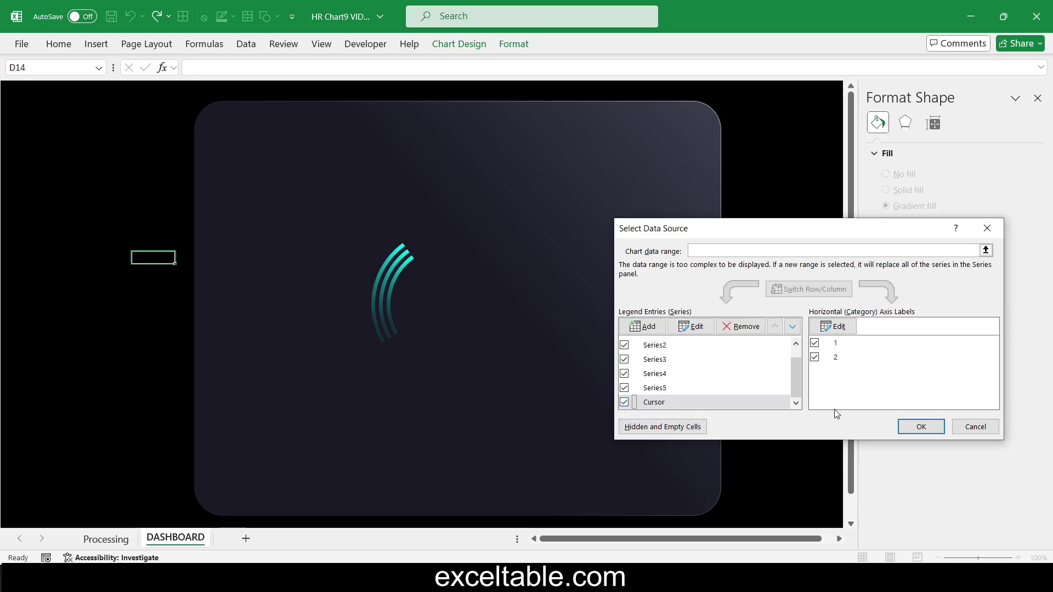
{"action": "left_click", "coordinate": [921, 428]}
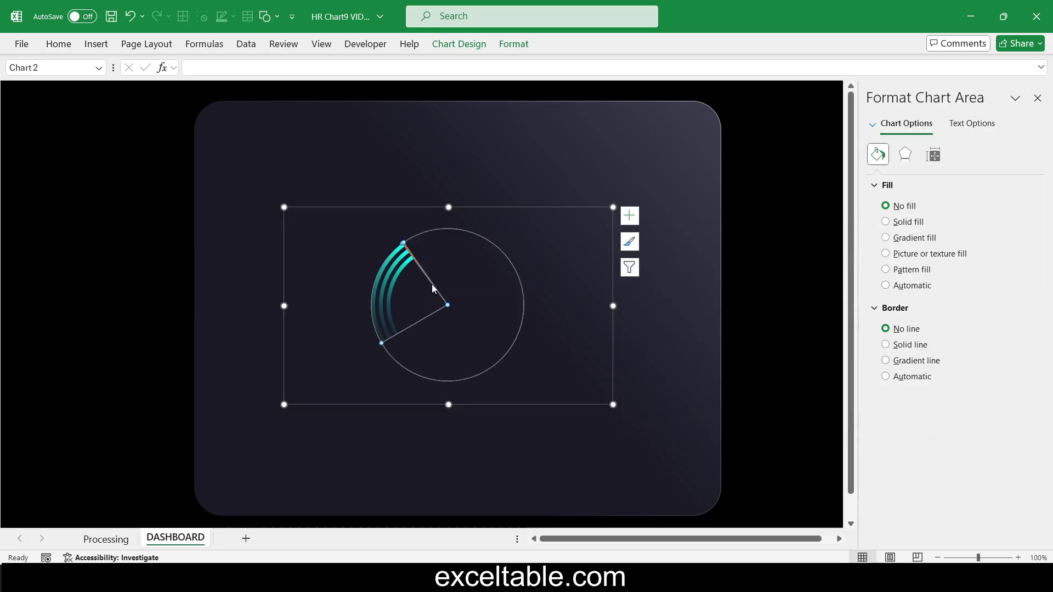
Step: Fill the thin needle slice of the Cursor series with solid white
{"action": "left_click", "coordinate": [432, 284]}
{"action": "left_click", "coordinate": [873, 126]}
{"action": "left_click", "coordinate": [900, 263]}
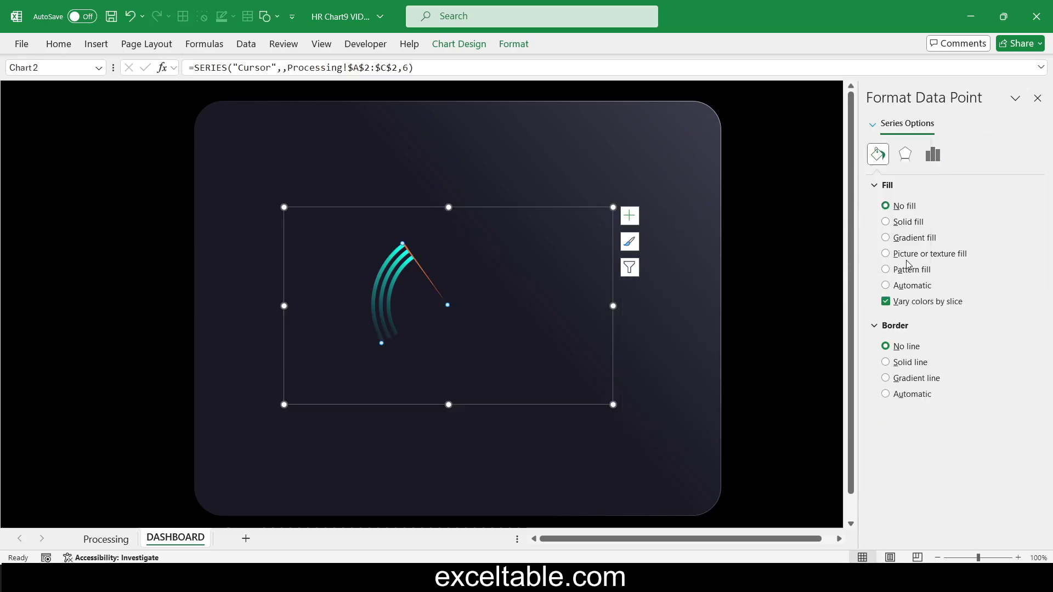
{"action": "scroll", "coordinate": [472, 250], "scroll_direction": "up", "scroll_amount": 11}
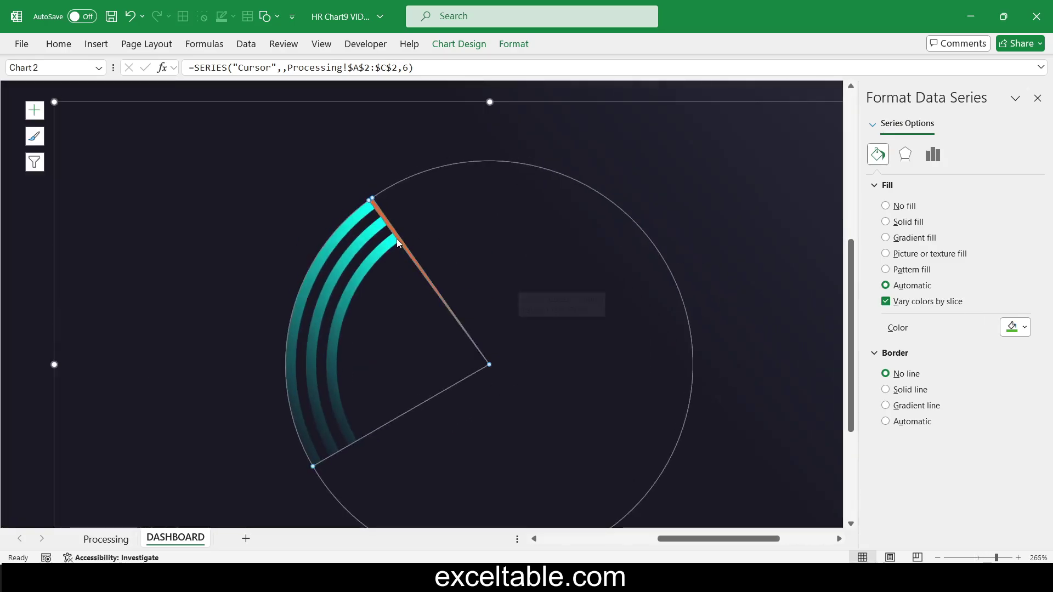
{"action": "left_click", "coordinate": [431, 281]}
{"action": "left_click", "coordinate": [1016, 327]}
{"action": "left_click", "coordinate": [947, 364]}
{"action": "left_click", "coordinate": [1039, 558]}
{"action": "left_click", "coordinate": [777, 306]}
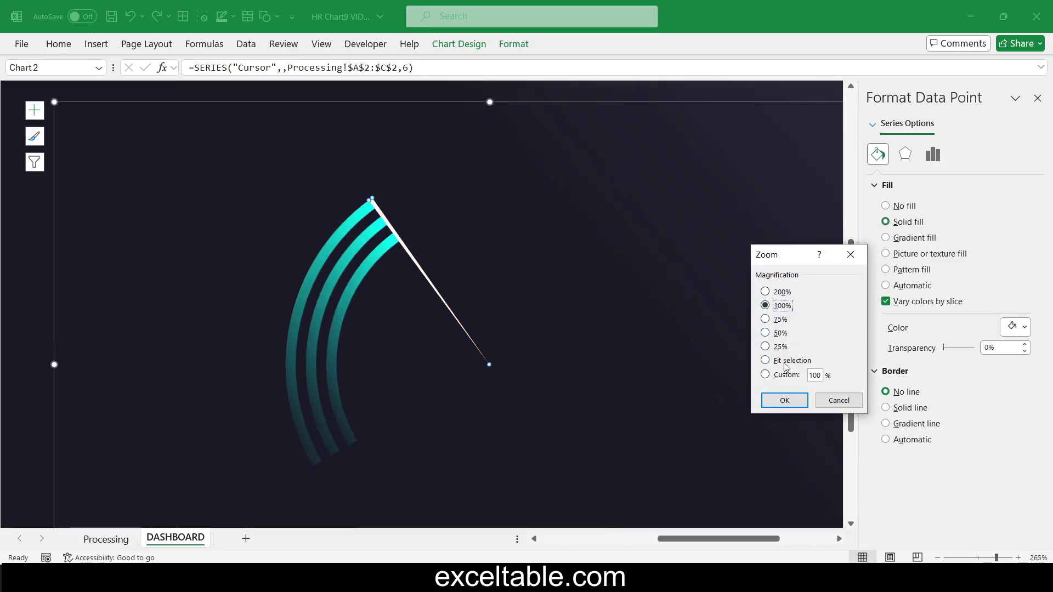
{"action": "left_click", "coordinate": [785, 400]}
Step: Enlarge the gauge chart until it is slightly wider than the dark panel, and place it over the panel's lower part
{"action": "left_click", "coordinate": [724, 436]}
{"action": "left_click", "coordinate": [470, 322]}
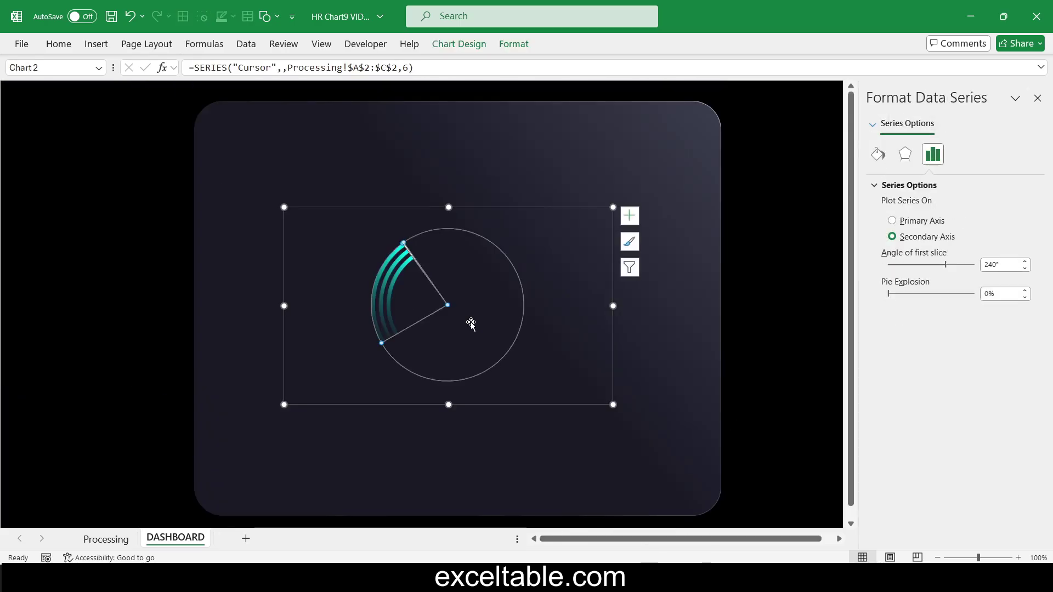
{"action": "left_click_drag", "start_coordinate": [284, 405], "coordinate": [192, 460]}
{"action": "left_click_drag", "start_coordinate": [614, 207], "coordinate": [729, 134]}
{"action": "left_click_drag", "start_coordinate": [578, 137], "coordinate": [498, 157]}
{"action": "left_click", "coordinate": [576, 387]}
{"action": "left_click", "coordinate": [547, 199]}
{"action": "left_click", "coordinate": [532, 195]}
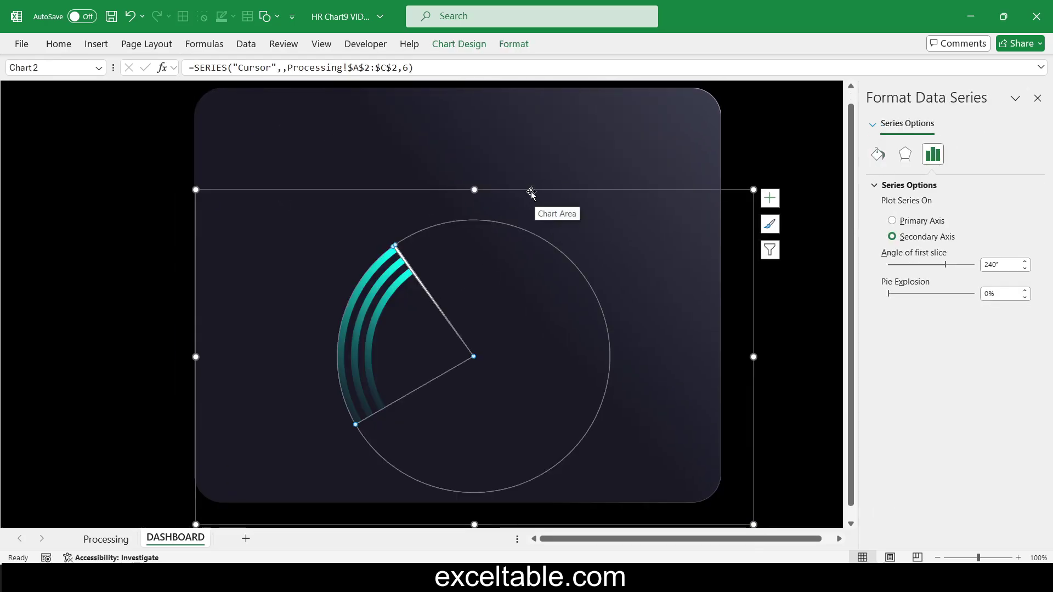
{"action": "left_click_drag", "start_coordinate": [531, 195], "coordinate": [509, 173]}
Step: Align the gauge chart and the dark panel on a common vertical centre line, and close the formatting pane
{"action": "left_click", "coordinate": [510, 173], "text": "shift"}
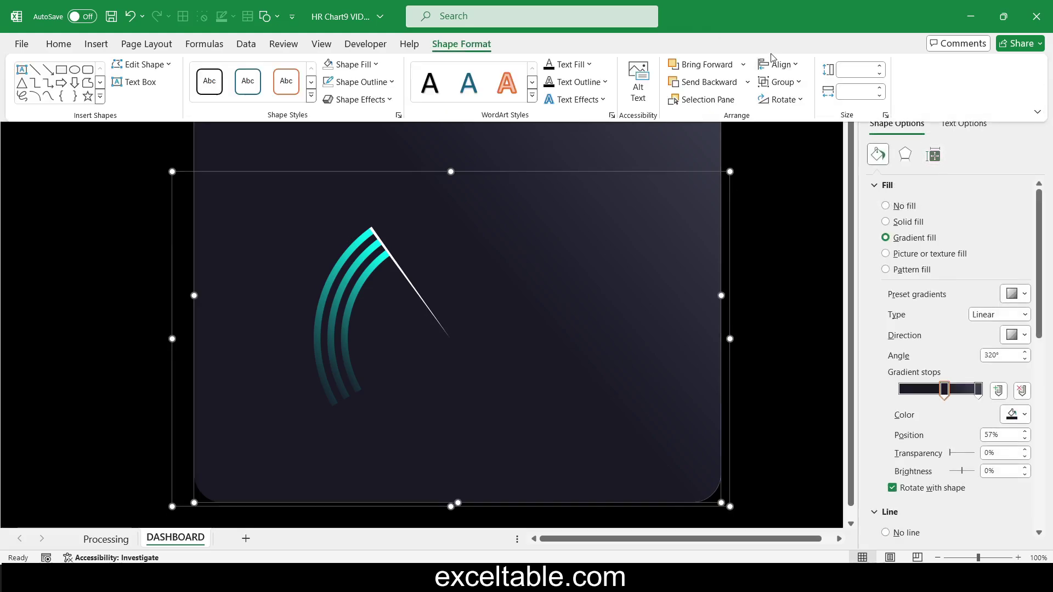
{"action": "left_click", "coordinate": [774, 64]}
{"action": "left_click", "coordinate": [801, 103]}
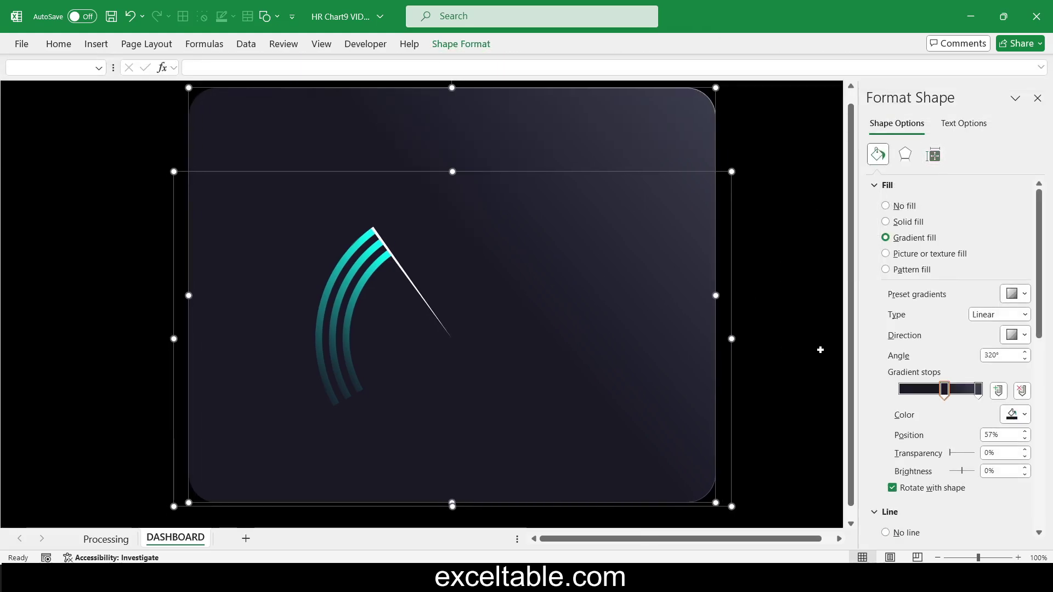
{"action": "left_click", "coordinate": [1037, 98]}
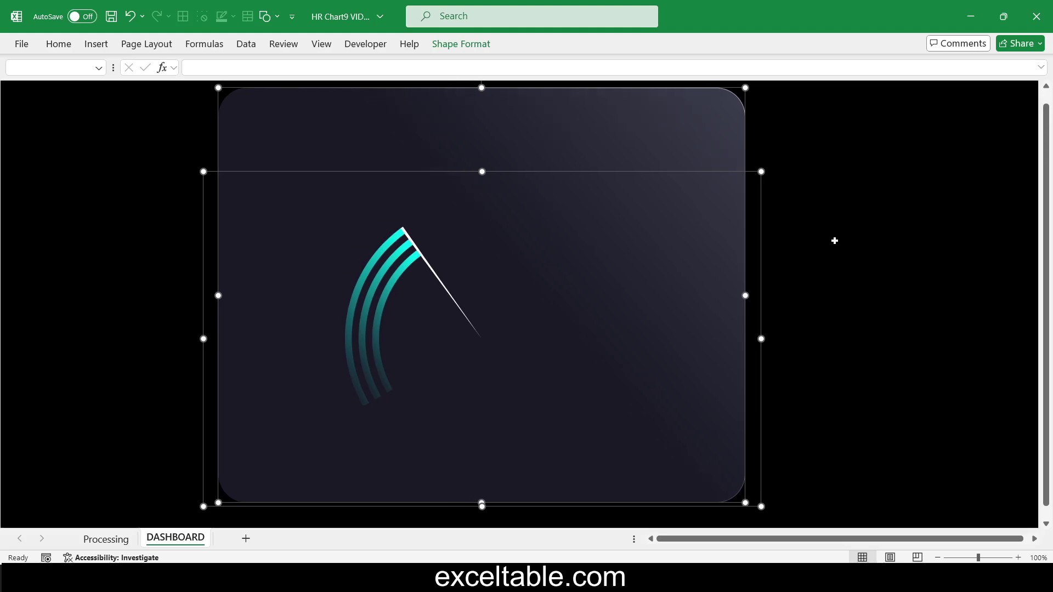
Step: Hide the Cursor series through the chart's data source so the rings can be selected
{"action": "left_click", "coordinate": [881, 321]}
{"action": "left_click", "coordinate": [417, 255]}
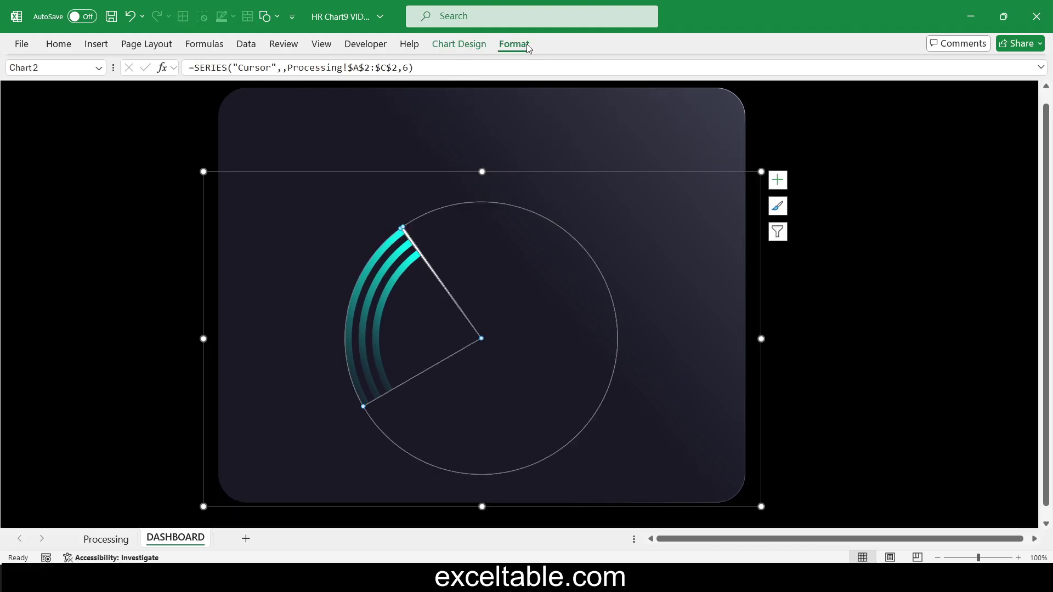
{"action": "left_click", "coordinate": [459, 44]}
{"action": "left_click", "coordinate": [695, 63]}
{"action": "left_click", "coordinate": [919, 426]}
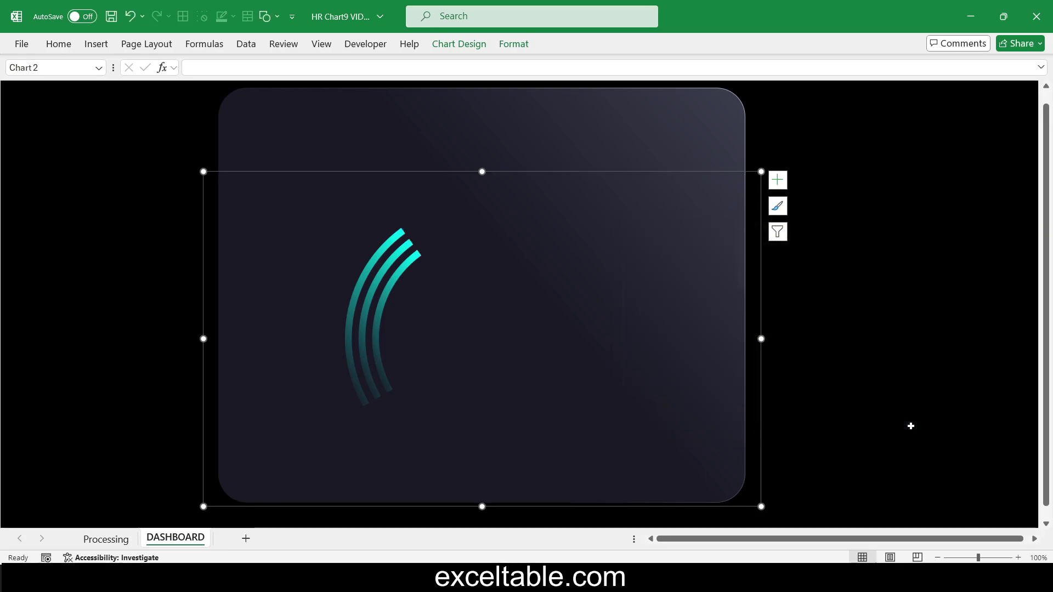
Step: Thin the three cyan rings by raising the doughnut hole size to 80% and slightly beyond
{"action": "left_click", "coordinate": [383, 317]}
{"action": "right_click", "coordinate": [382, 317]}
{"action": "left_click", "coordinate": [417, 464]}
{"action": "double_click", "coordinate": [1003, 270]}
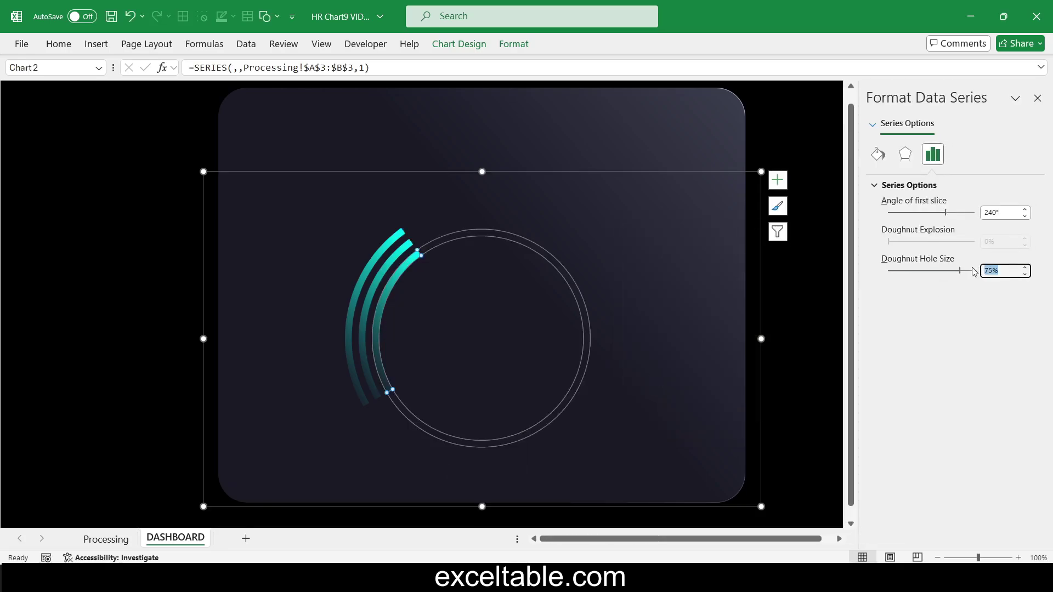
{"action": "type", "text": "90"}
{"action": "key", "text": "Return"}
{"action": "type", "text": "80"}
{"action": "key", "text": "Return"}
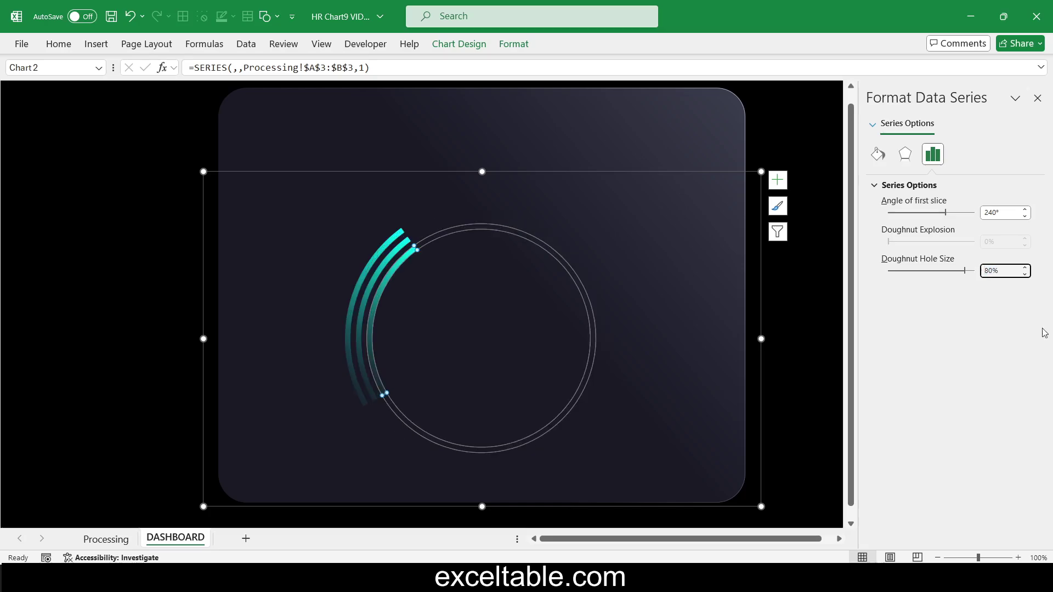
{"action": "left_click", "coordinate": [819, 308]}
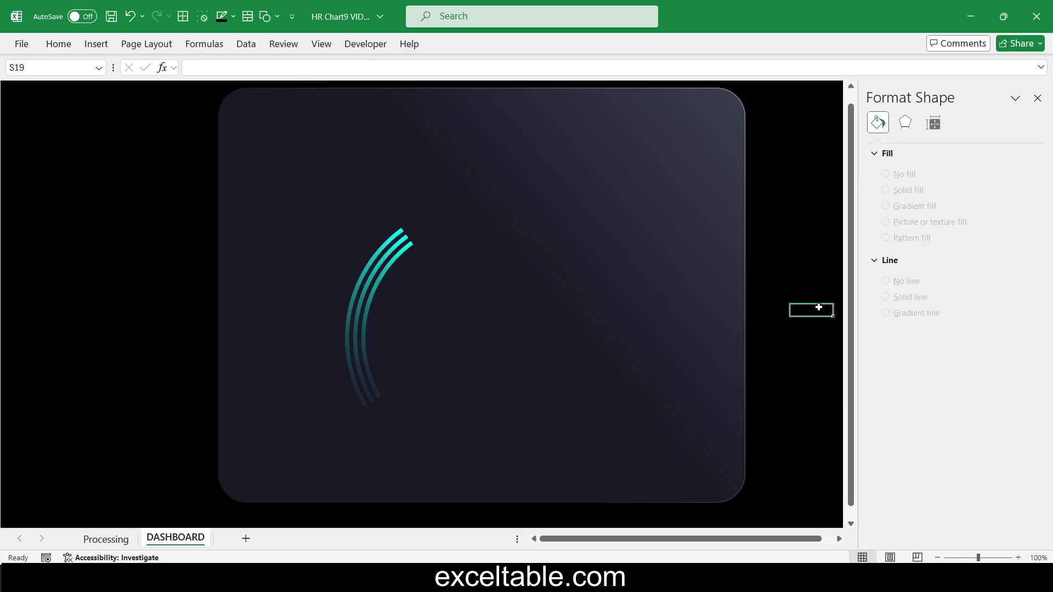
Step: Re-enable the Cursor series in the chart's data source, and deselect the chart
{"action": "left_click", "coordinate": [468, 287]}
{"action": "left_click", "coordinate": [459, 44]}
{"action": "left_click", "coordinate": [716, 85]}
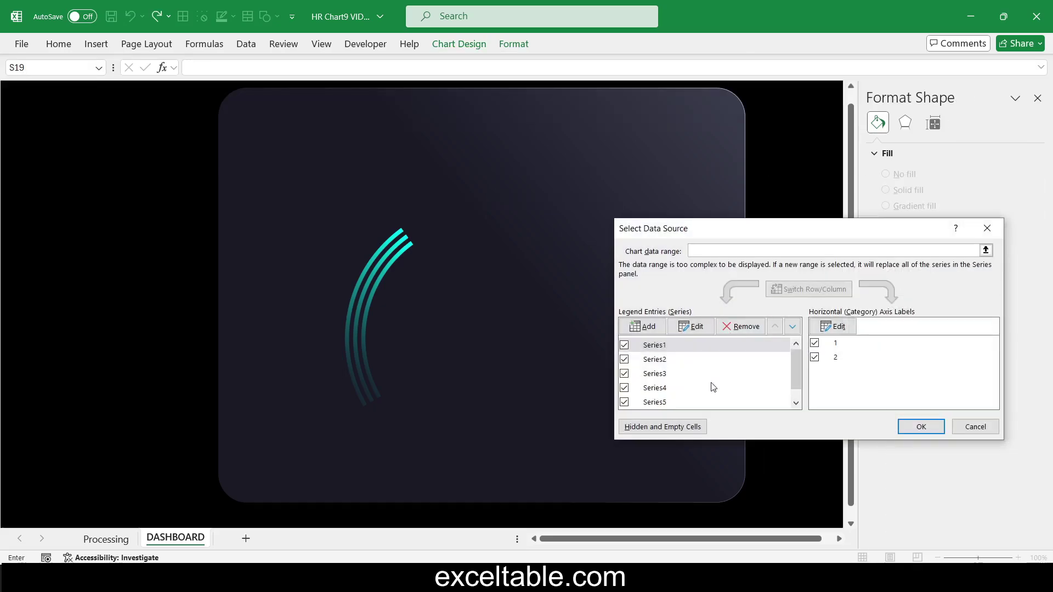
{"action": "scroll", "coordinate": [712, 386], "scroll_direction": "down", "scroll_amount": 2}
{"action": "left_click", "coordinate": [623, 402]}
{"action": "left_click", "coordinate": [921, 427]}
{"action": "left_click", "coordinate": [795, 393]}
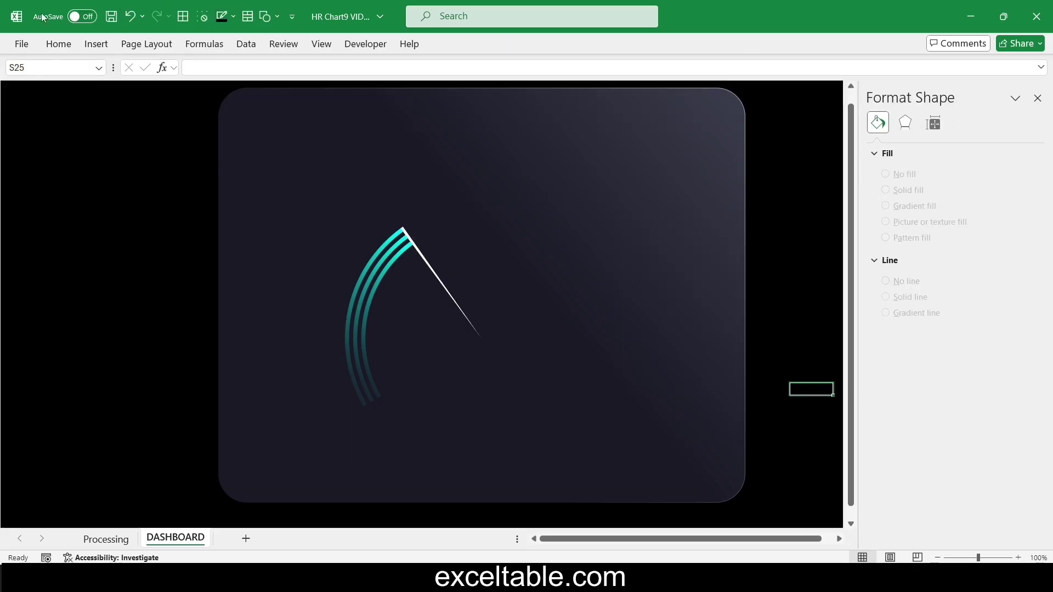
Step: Draw a freeform callout line with a flat run and a rising diagonal at the arc's lower-left end, and colour it white
{"action": "left_click", "coordinate": [97, 45]}
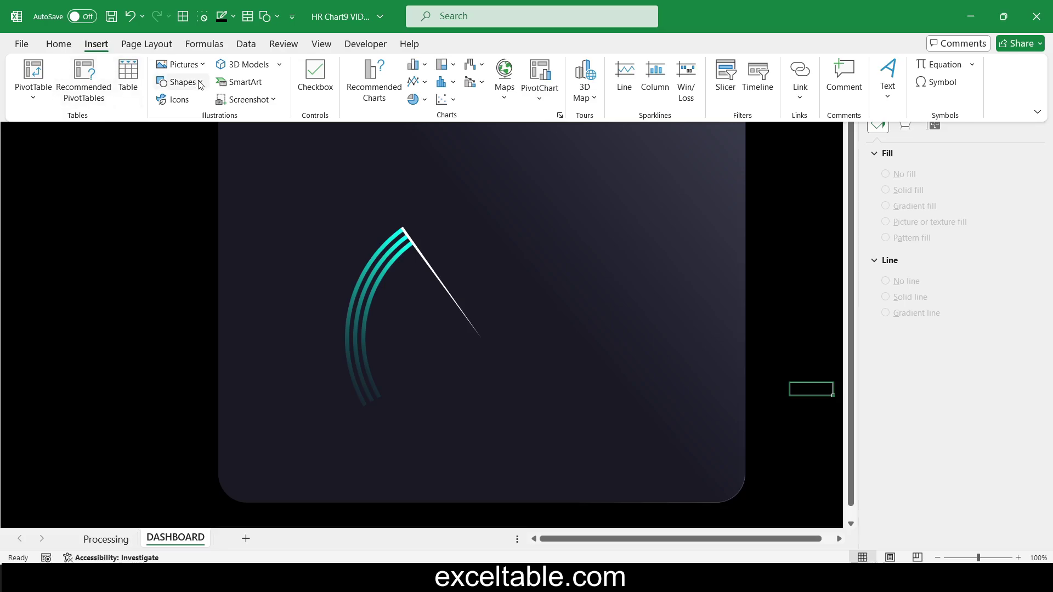
{"action": "left_click", "coordinate": [201, 83]}
{"action": "left_click", "coordinate": [314, 120]}
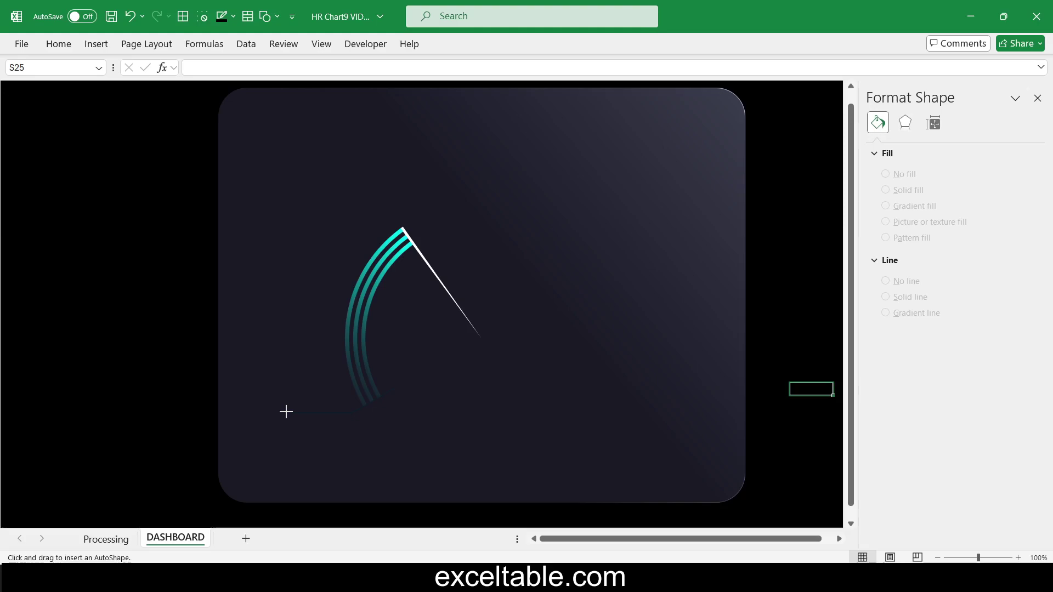
{"action": "left_click_drag", "start_coordinate": [289, 414], "coordinate": [395, 389]}
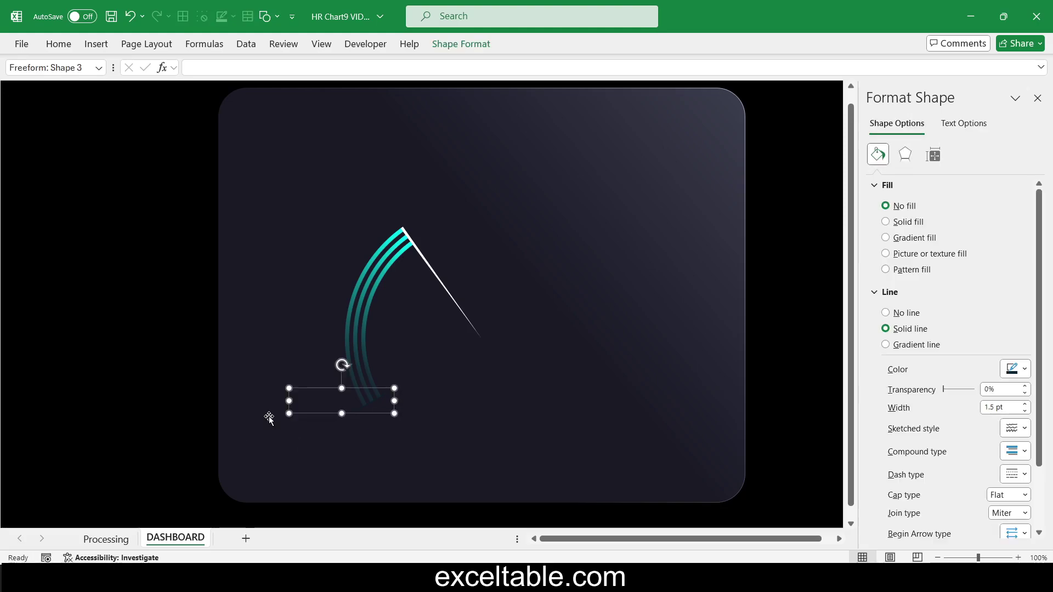
{"action": "left_click", "coordinate": [1023, 368]}
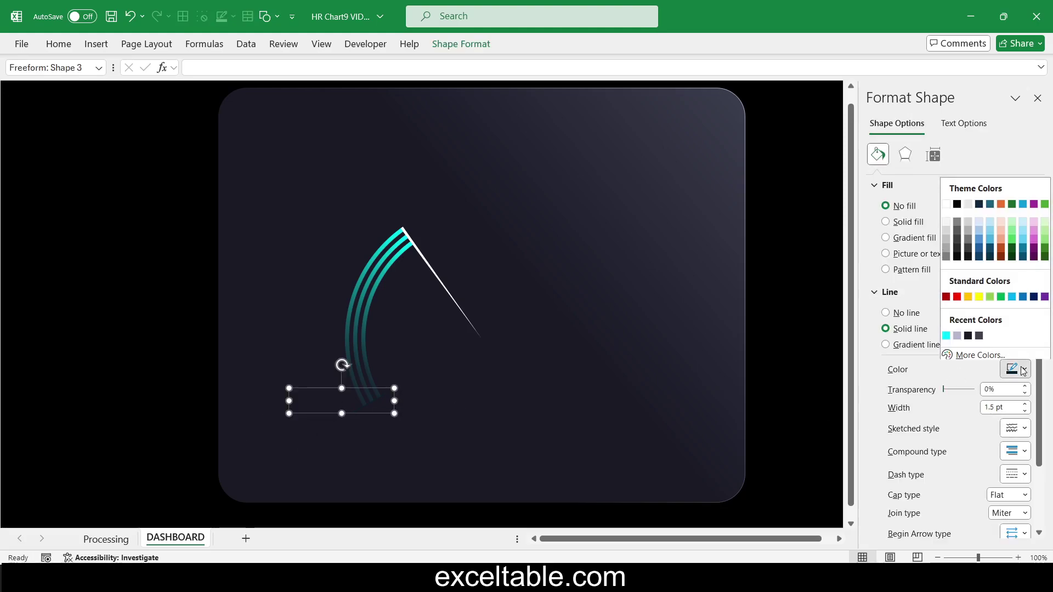
{"action": "left_click", "coordinate": [946, 202]}
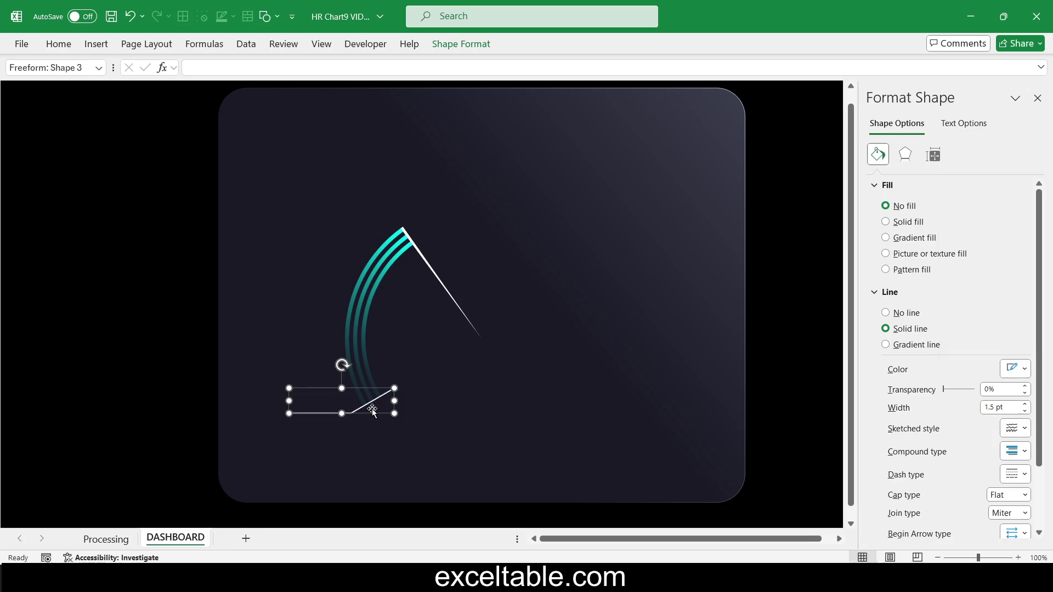
Step: Narrow the white callout line to about 1.53" and shift it to meet the lower-left start of the rings
{"action": "left_click_drag", "start_coordinate": [397, 402], "coordinate": [390, 401]}
{"action": "left_click", "coordinate": [374, 413]}
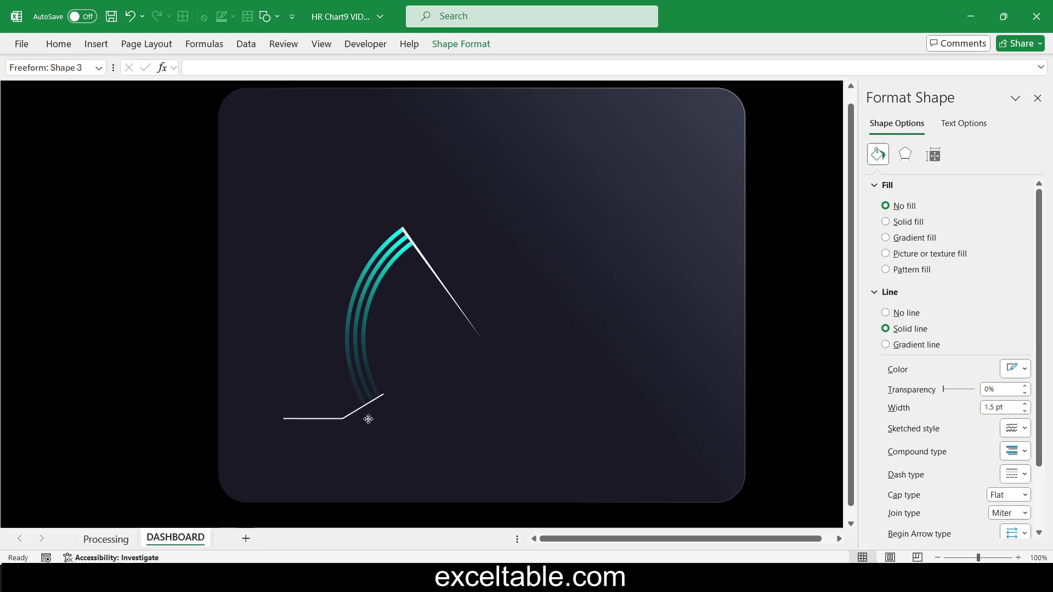
{"action": "left_click", "coordinate": [400, 414]}
{"action": "left_click", "coordinate": [329, 412]}
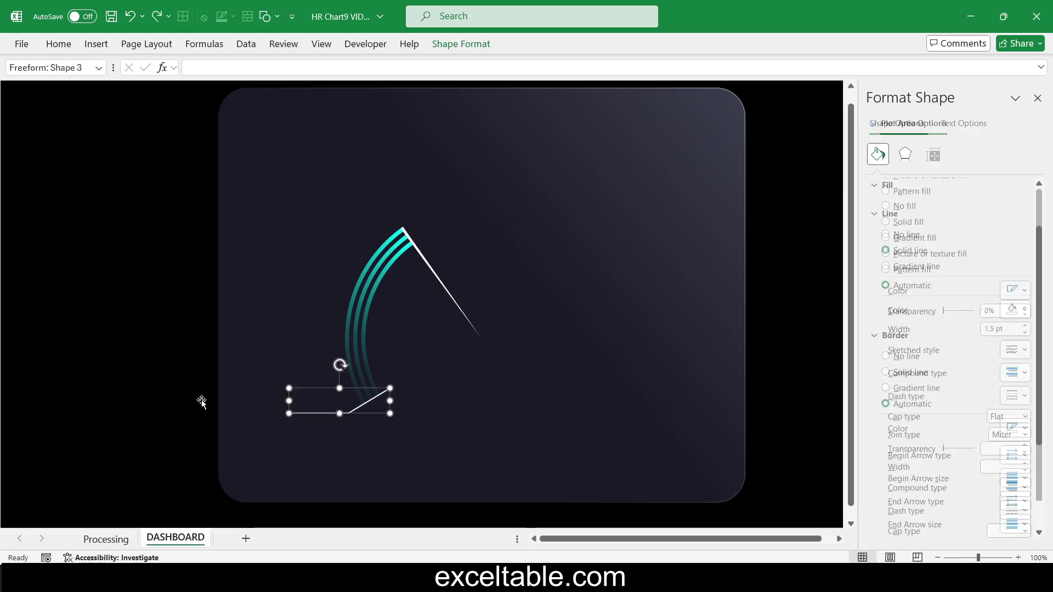
{"action": "left_click", "coordinate": [201, 401]}
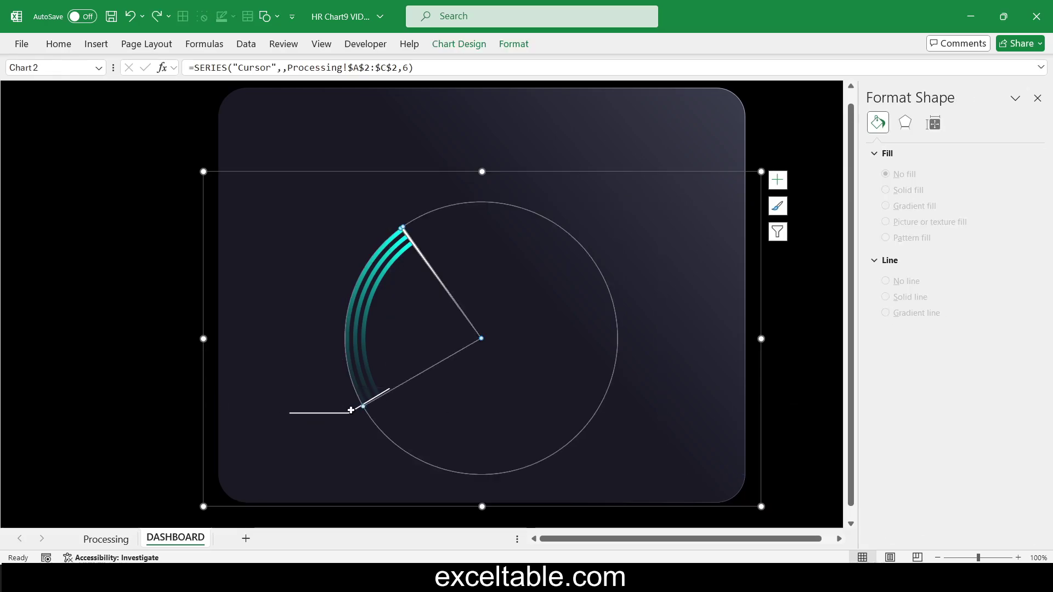
{"action": "left_click", "coordinate": [351, 415]}
Step: Duplicate the callout line, flip the copy horizontally, and place it at the gauge's lower-right end
{"action": "left_click_drag", "start_coordinate": [351, 417], "coordinate": [581, 420]}
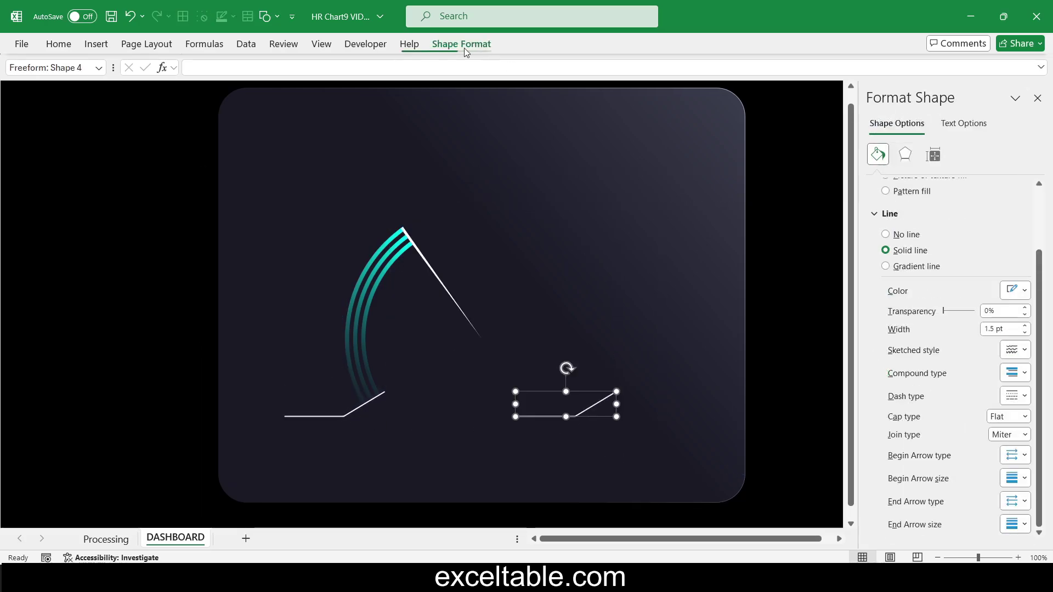
{"action": "left_click", "coordinate": [461, 44]}
{"action": "left_click", "coordinate": [780, 99]}
{"action": "left_click", "coordinate": [799, 174]}
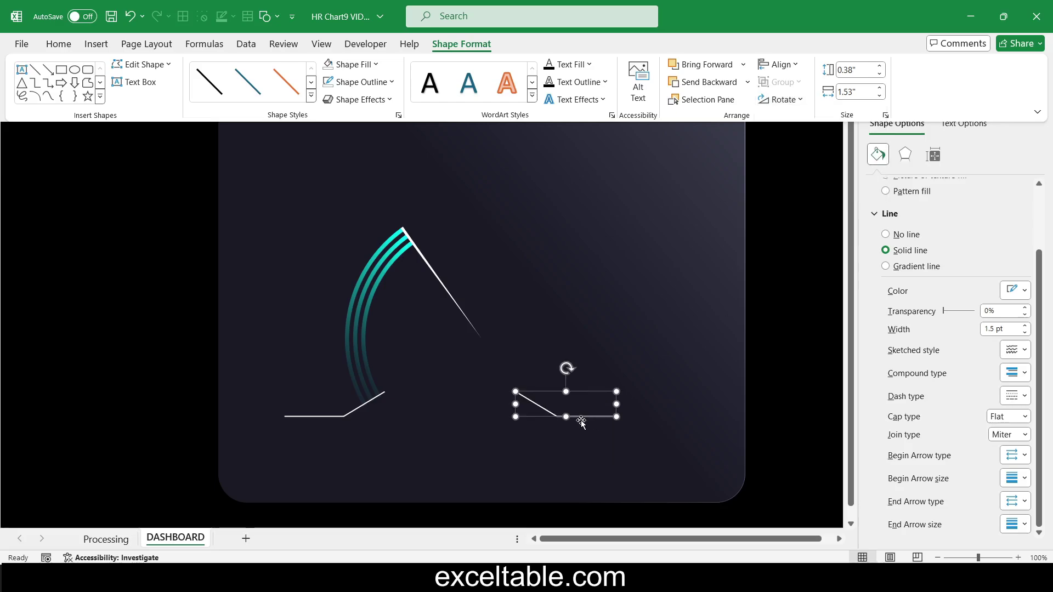
{"action": "left_click_drag", "start_coordinate": [582, 421], "coordinate": [640, 419]}
Step: Enter 10 as the gauge value on the Processing sheet, and return to the DASHBOARD sheet
{"action": "left_click", "coordinate": [106, 538]}
{"action": "type", "text": "10"}
{"action": "key", "text": "Return"}
{"action": "left_click", "coordinate": [176, 540]}
{"action": "left_click", "coordinate": [800, 442]}
Step: Align the left and right callout lines by their bottom edges, and deselect them
{"action": "left_click", "coordinate": [643, 419]}
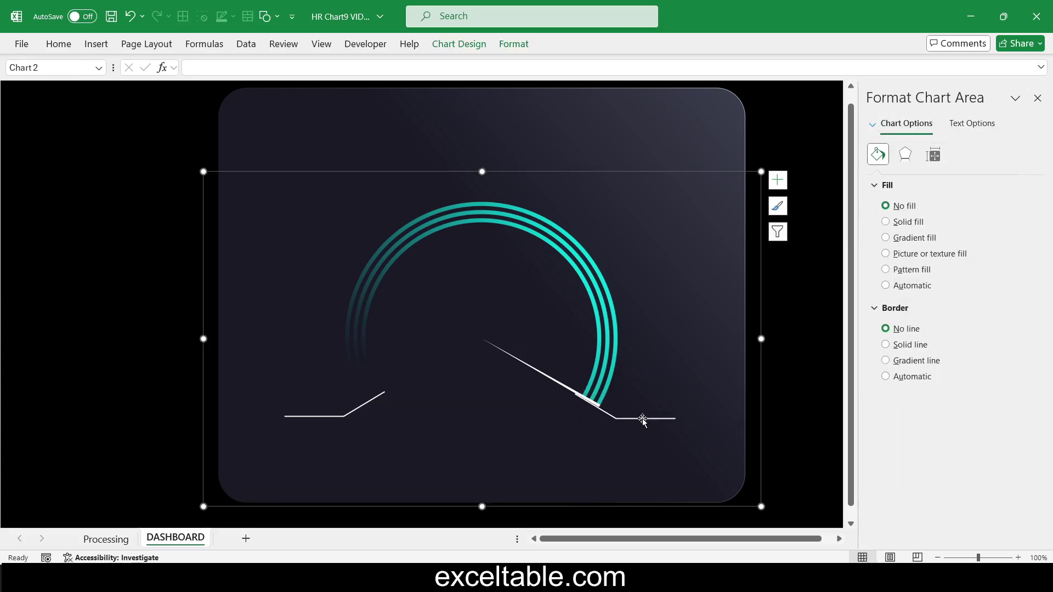
{"action": "left_click", "coordinate": [643, 420]}
{"action": "left_click", "coordinate": [362, 406], "text": "ctrl"}
{"action": "left_click", "coordinate": [458, 43]}
{"action": "left_click", "coordinate": [775, 66]}
{"action": "left_click", "coordinate": [796, 189]}
{"action": "left_click", "coordinate": [807, 445]}
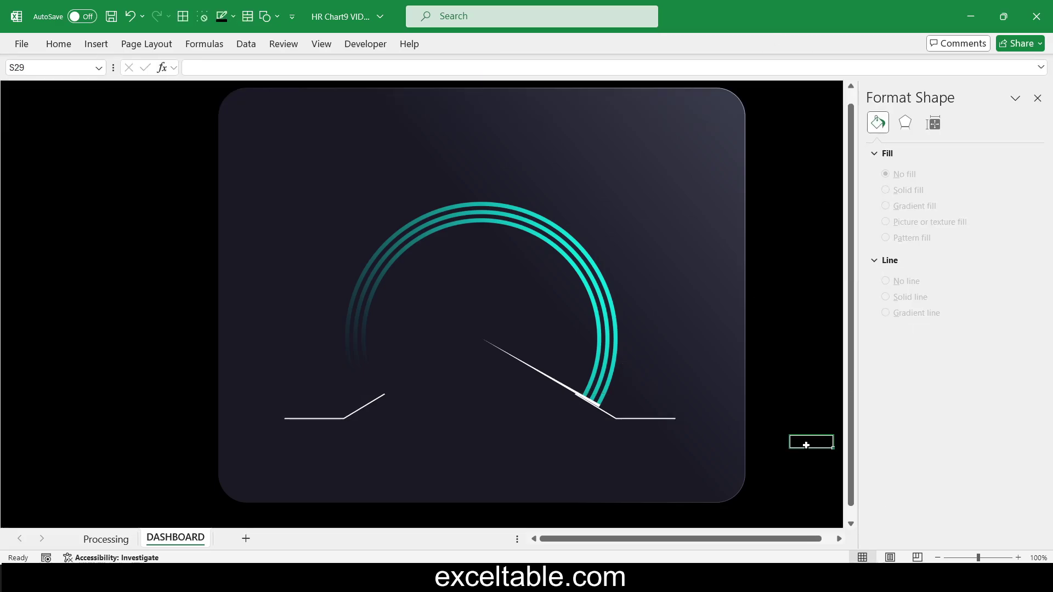
Step: Enter 50 as the gauge value in cell A2 of the Processing sheet, and return to the DASHBOARD sheet
{"action": "left_click", "coordinate": [106, 539]}
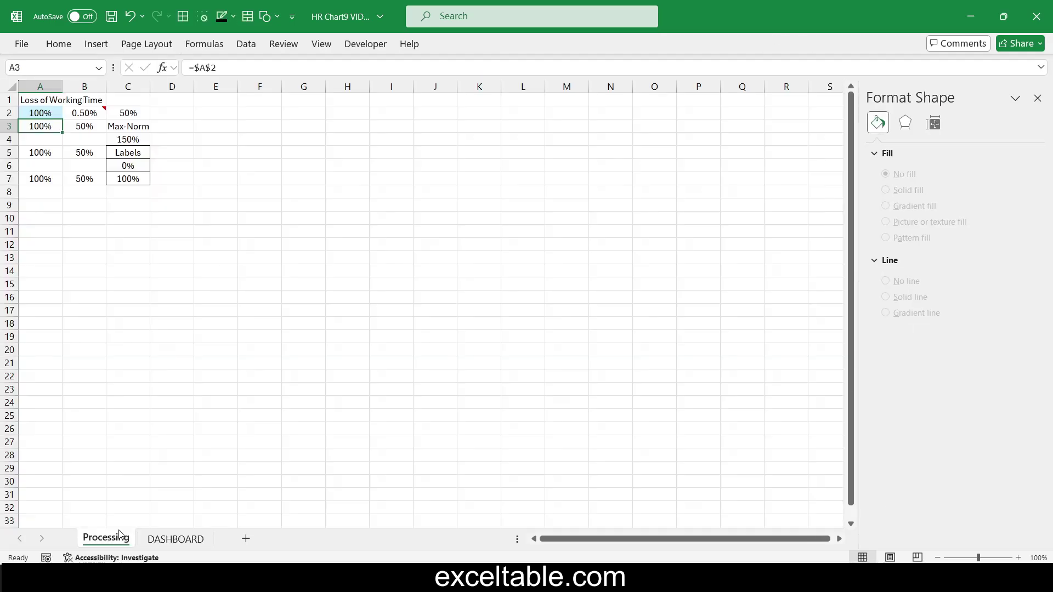
{"action": "key", "text": "Up"}
{"action": "type", "text": "50"}
{"action": "key", "text": "Return"}
{"action": "left_click", "coordinate": [181, 537]}
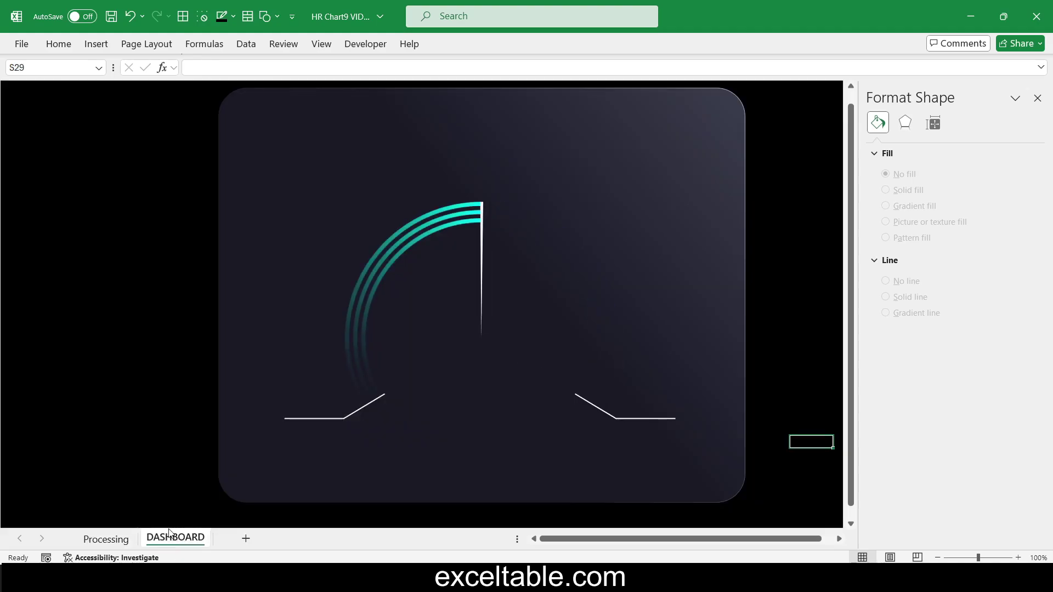
Step: Insert a text box about 0.73" wide and 0.35" high above the left callout line, and link it to =Processing!C6
{"action": "left_click", "coordinate": [87, 46]}
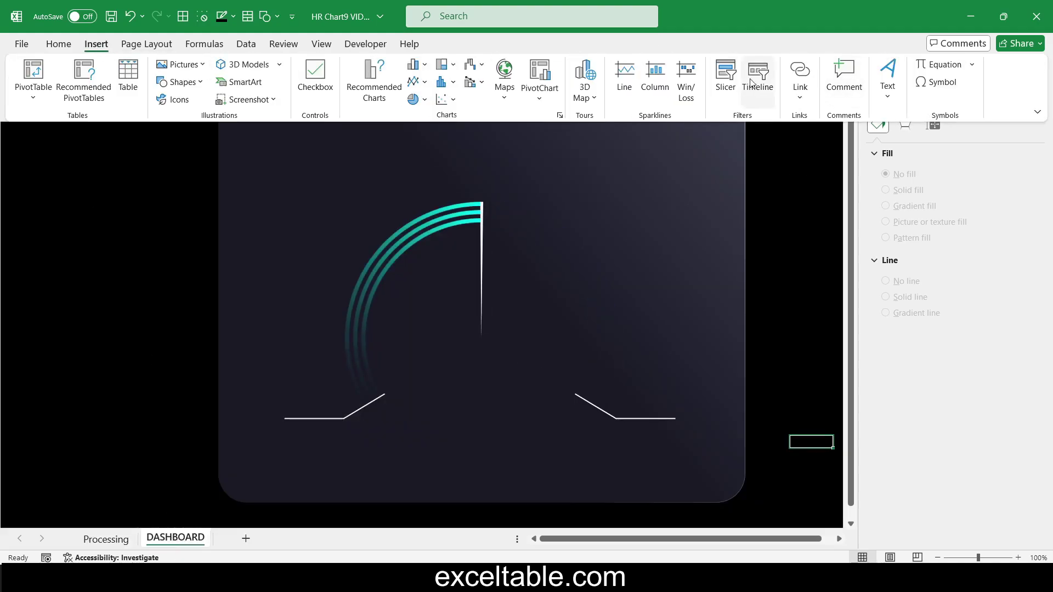
{"action": "scroll", "coordinate": [757, 83], "scroll_direction": "up", "scroll_amount": 1}
{"action": "scroll", "coordinate": [701, 65], "scroll_direction": "down", "scroll_amount": 1}
{"action": "left_click", "coordinate": [888, 77]}
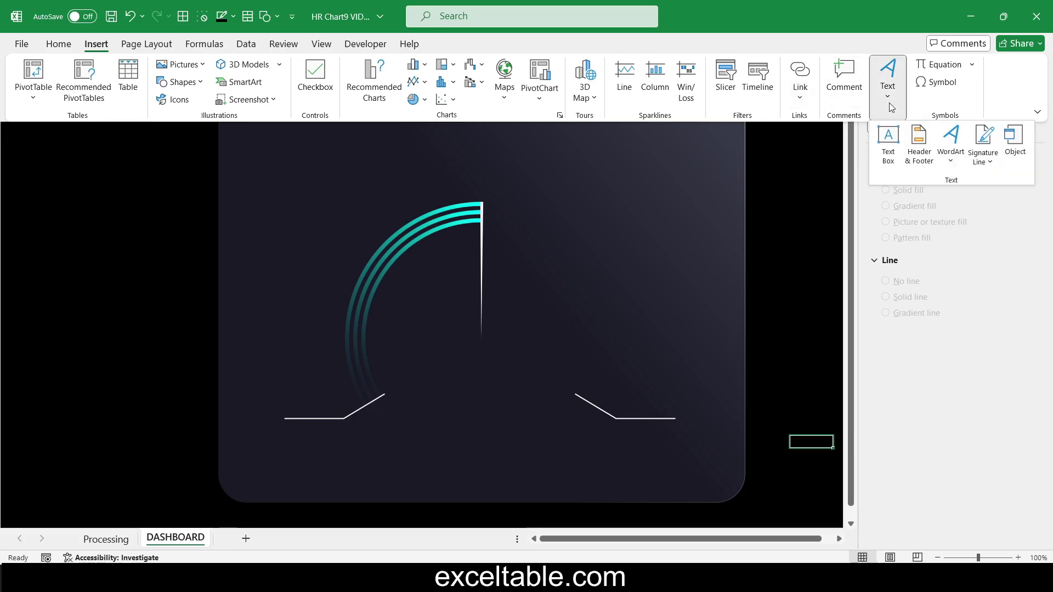
{"action": "left_click", "coordinate": [887, 146]}
{"action": "left_click_drag", "start_coordinate": [261, 372], "coordinate": [309, 394]}
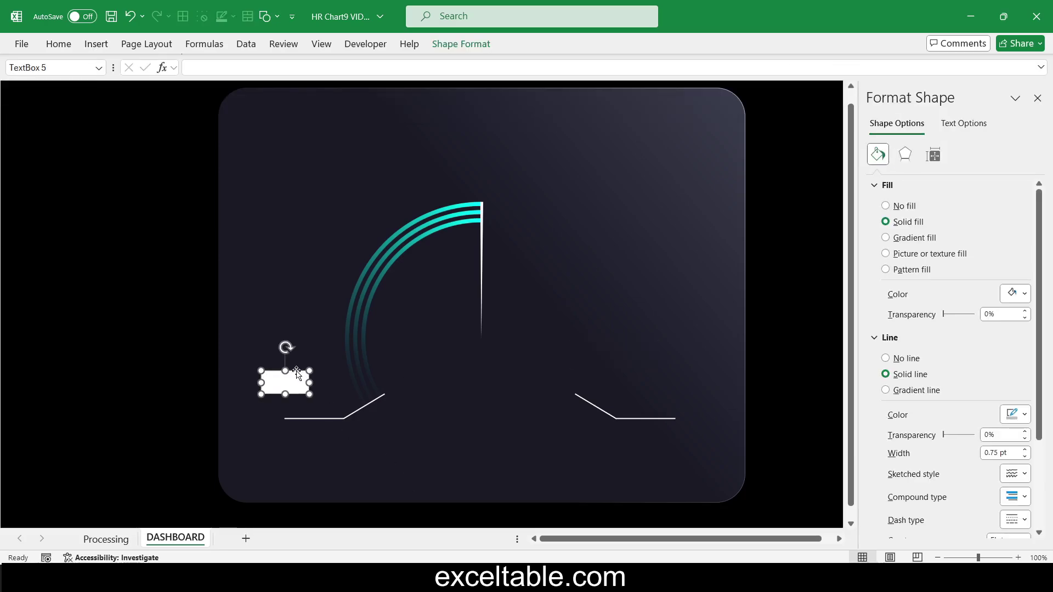
{"action": "left_click", "coordinate": [252, 64]}
{"action": "left_click", "coordinate": [105, 539]}
{"action": "left_click", "coordinate": [131, 164]}
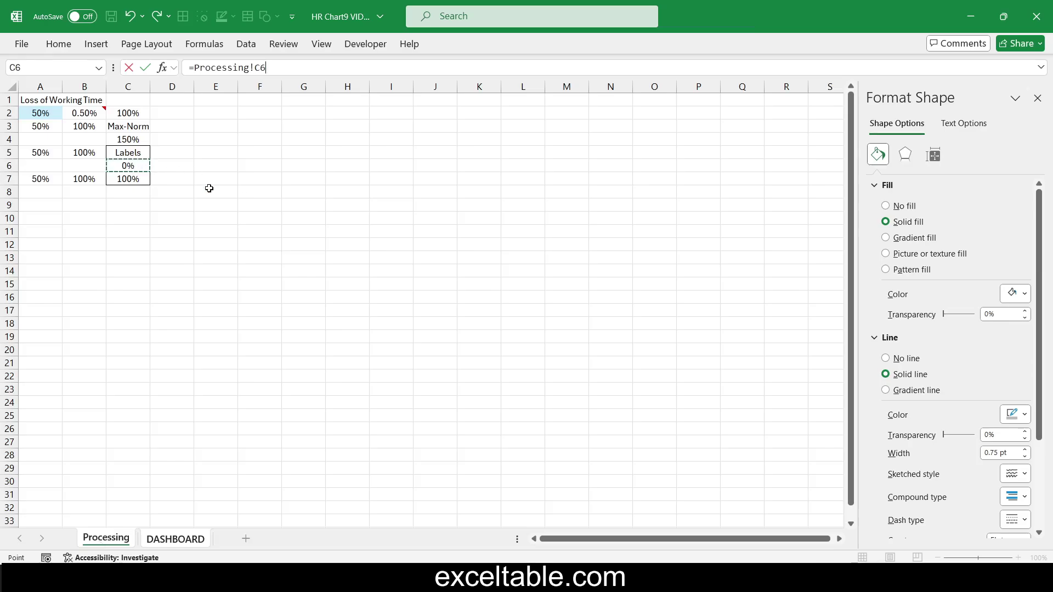
{"action": "key", "text": "Return"}
Step: Remove the outline and fill of the 0% text box
{"action": "left_click", "coordinate": [461, 44]}
{"action": "left_click", "coordinate": [361, 82]}
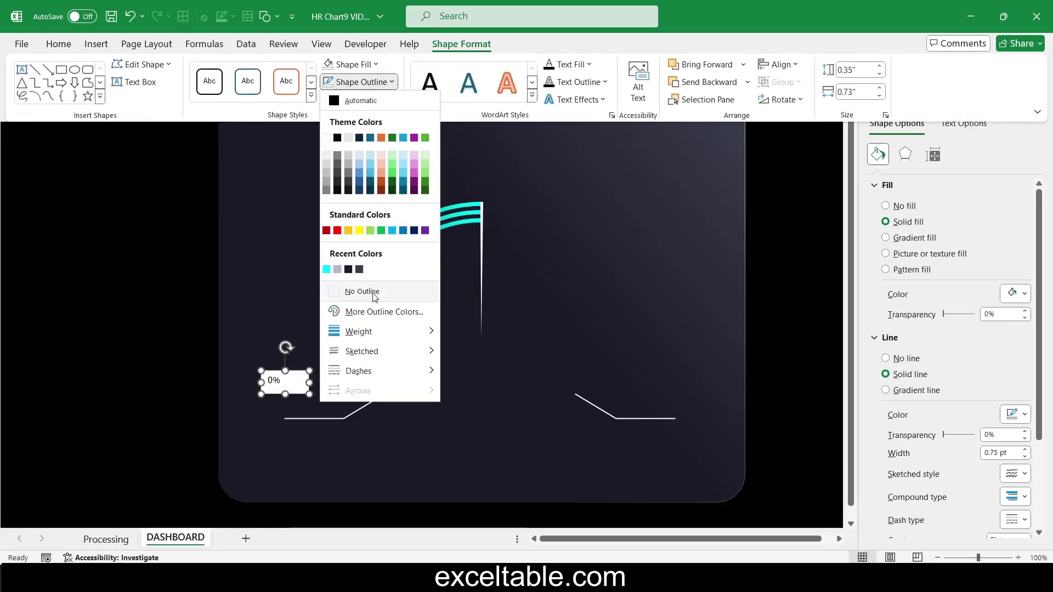
{"action": "left_click", "coordinate": [354, 64]}
{"action": "left_click", "coordinate": [351, 273]}
Step: Set the 0% label's font color to light blue, and enlarge its text and box
{"action": "left_click", "coordinate": [58, 44]}
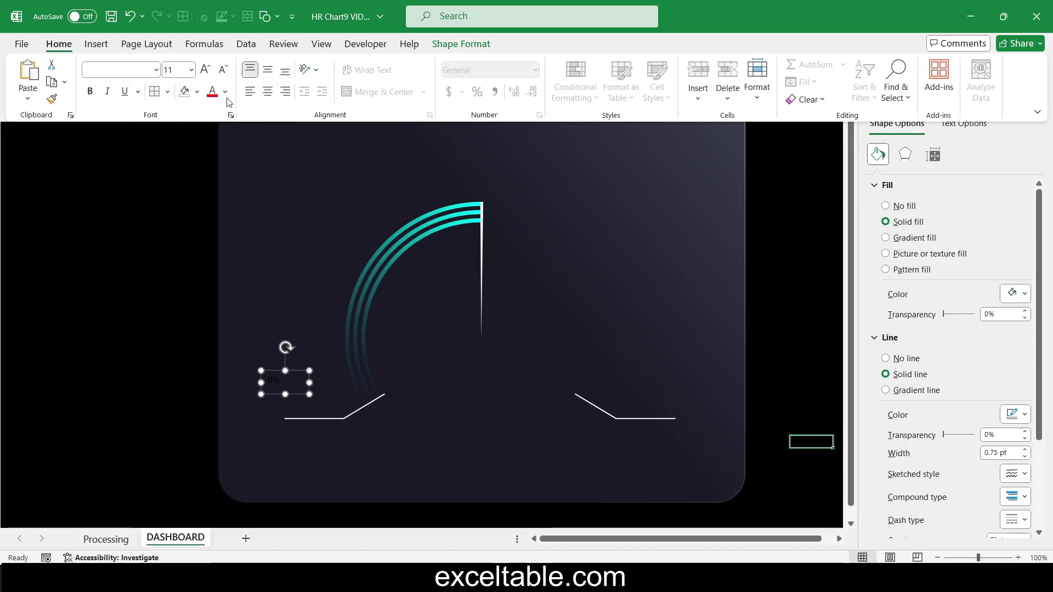
{"action": "left_click", "coordinate": [224, 92]}
{"action": "left_click", "coordinate": [286, 147]}
{"action": "left_click", "coordinate": [206, 70]}
{"action": "left_click", "coordinate": [206, 70]}
{"action": "left_click", "coordinate": [206, 70]}
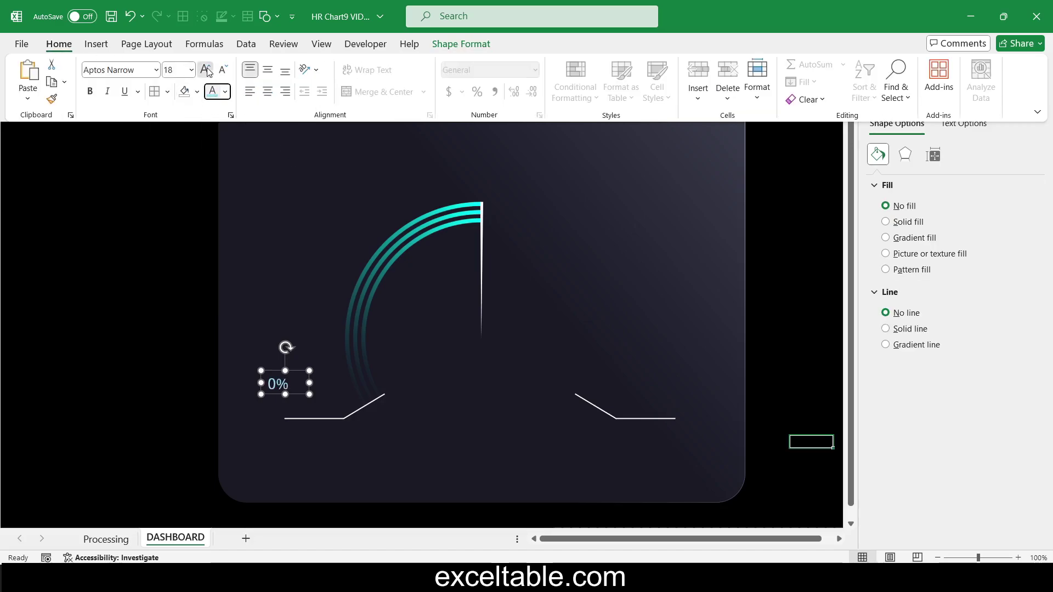
{"action": "left_click", "coordinate": [208, 70]}
{"action": "left_click", "coordinate": [207, 70]}
{"action": "left_click", "coordinate": [209, 71]}
{"action": "key", "text": "ctrl+F1"}
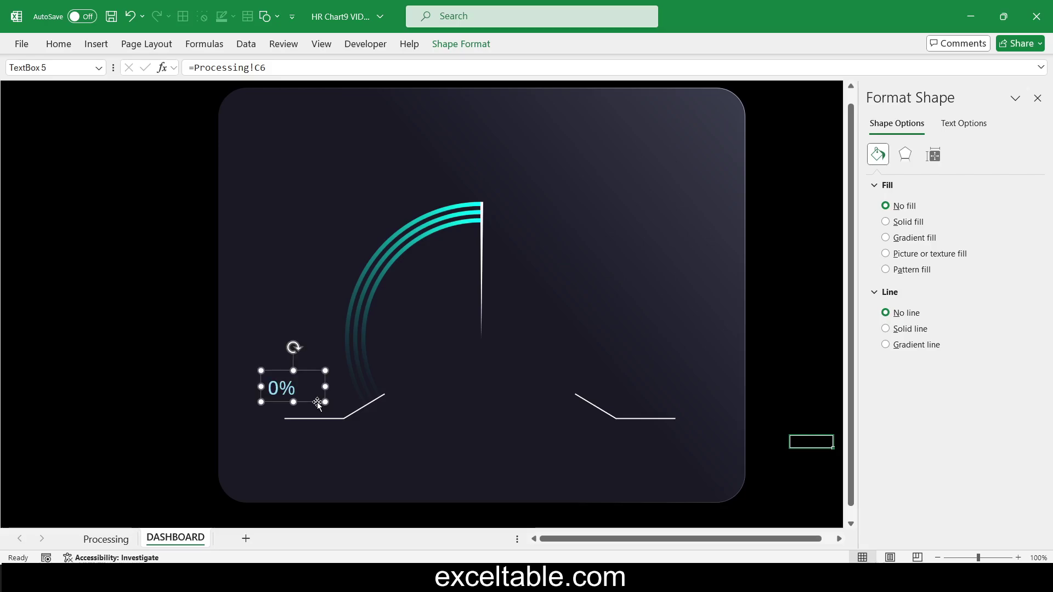
Step: Place the 0% label on the left callout line, and put a copy on the right callout line linked to =Processing!C7
{"action": "left_click_drag", "start_coordinate": [313, 399], "coordinate": [651, 436]}
{"action": "type", "text": "="}
{"action": "left_click", "coordinate": [106, 540]}
{"action": "left_click", "coordinate": [138, 181]}
{"action": "key", "text": "Return"}
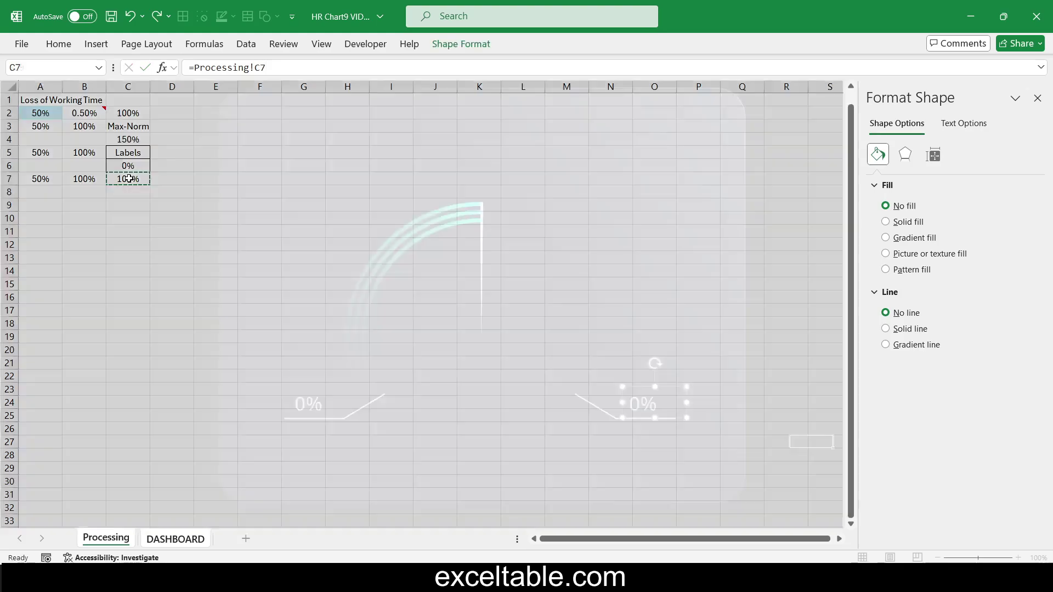
Step: Match the 100% label's formatting to the 0% label, and centre both over the horizontal parts of their callout lines
{"action": "left_click", "coordinate": [310, 405]}
{"action": "left_click", "coordinate": [58, 44]}
{"action": "left_click", "coordinate": [641, 397]}
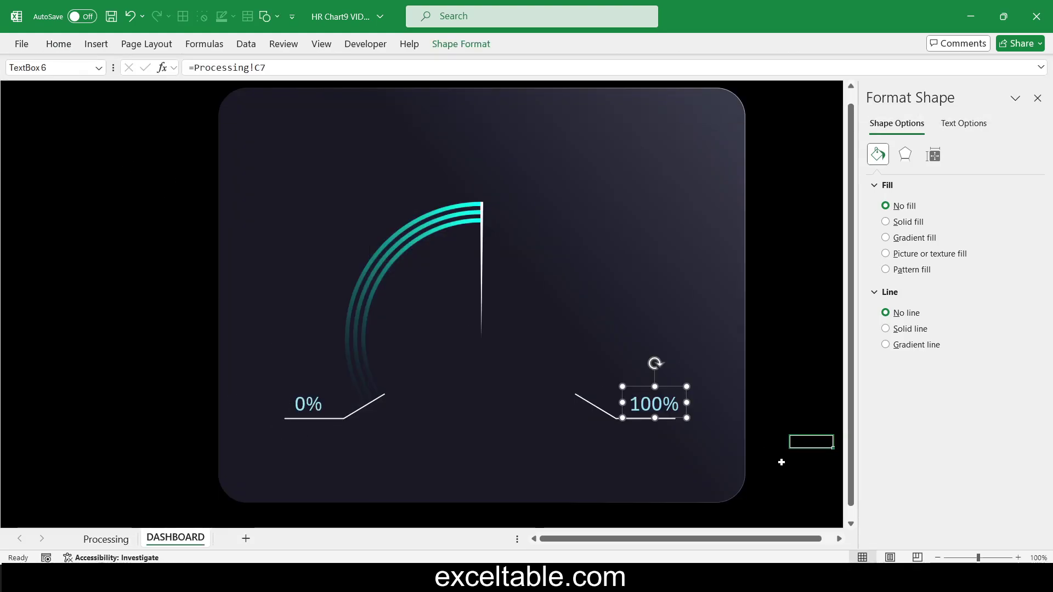
{"action": "left_click", "coordinate": [782, 463]}
{"action": "left_click", "coordinate": [651, 404]}
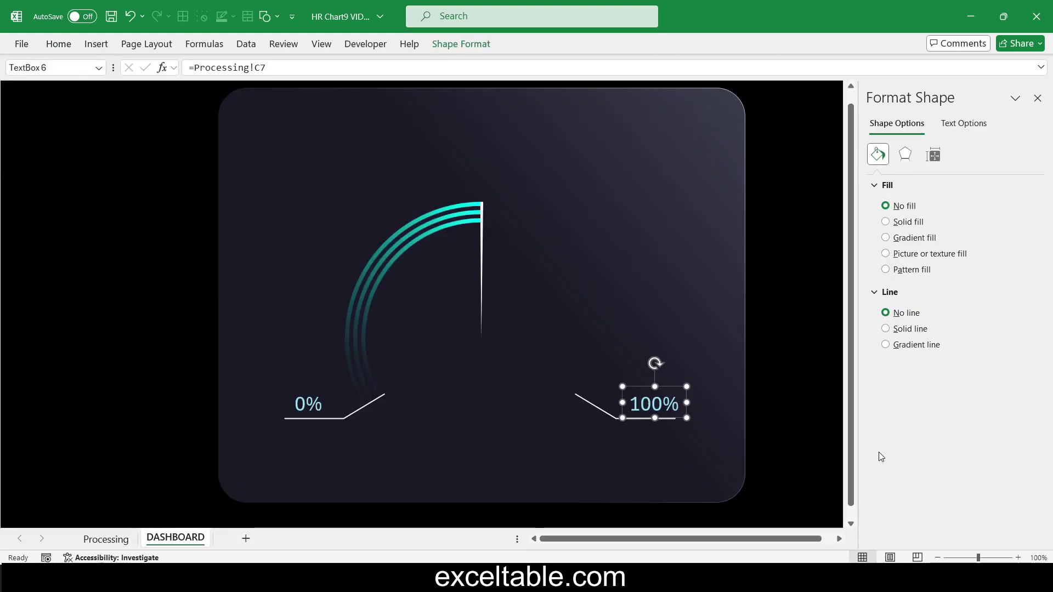
{"action": "left_click", "coordinate": [317, 404]}
{"action": "left_click", "coordinate": [797, 421]}
Step: Duplicate the 100% label into a larger box below the needle's pivot, and link it to =Processing!A2
{"action": "left_click_drag", "start_coordinate": [647, 404], "coordinate": [562, 363], "text": "ctrl"}
{"action": "triple_click", "coordinate": [300, 68]}
{"action": "type", "text": "="}
{"action": "left_click", "coordinate": [106, 539]}
{"action": "left_click", "coordinate": [40, 113]}
{"action": "key", "text": "Return"}
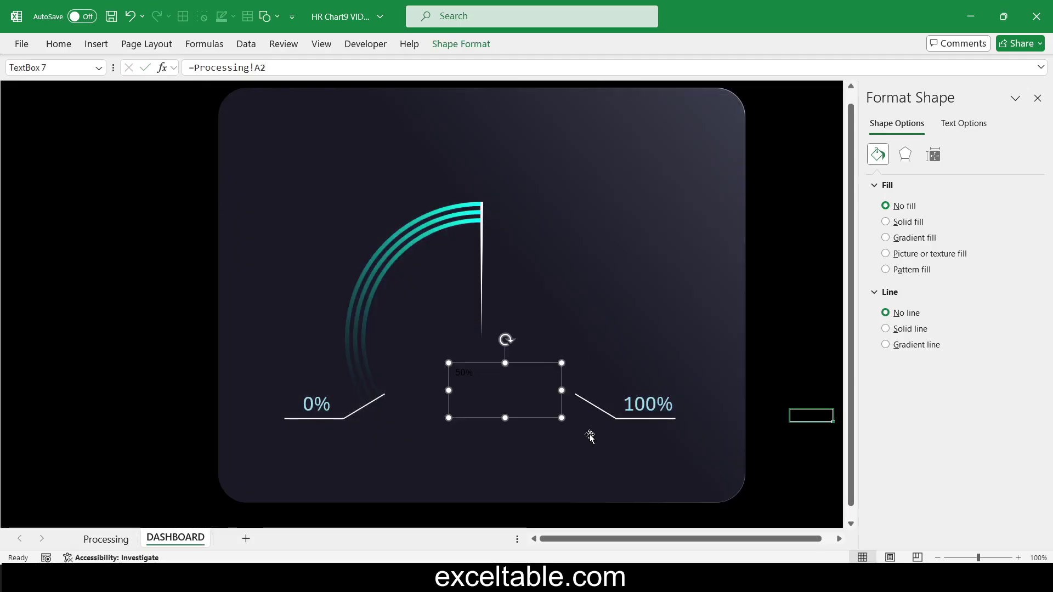
Step: Format the gauge value label with light blue, much larger text centred horizontally and vertically, and centre it under the needle
{"action": "left_click", "coordinate": [59, 44]}
{"action": "left_click", "coordinate": [213, 93]}
{"action": "left_click", "coordinate": [205, 70]}
{"action": "left_click", "coordinate": [205, 69]}
{"action": "left_click", "coordinate": [206, 70]}
{"action": "left_click", "coordinate": [205, 70]}
{"action": "left_click", "coordinate": [206, 70]}
{"action": "left_click", "coordinate": [205, 70]}
{"action": "left_click", "coordinate": [205, 69]}
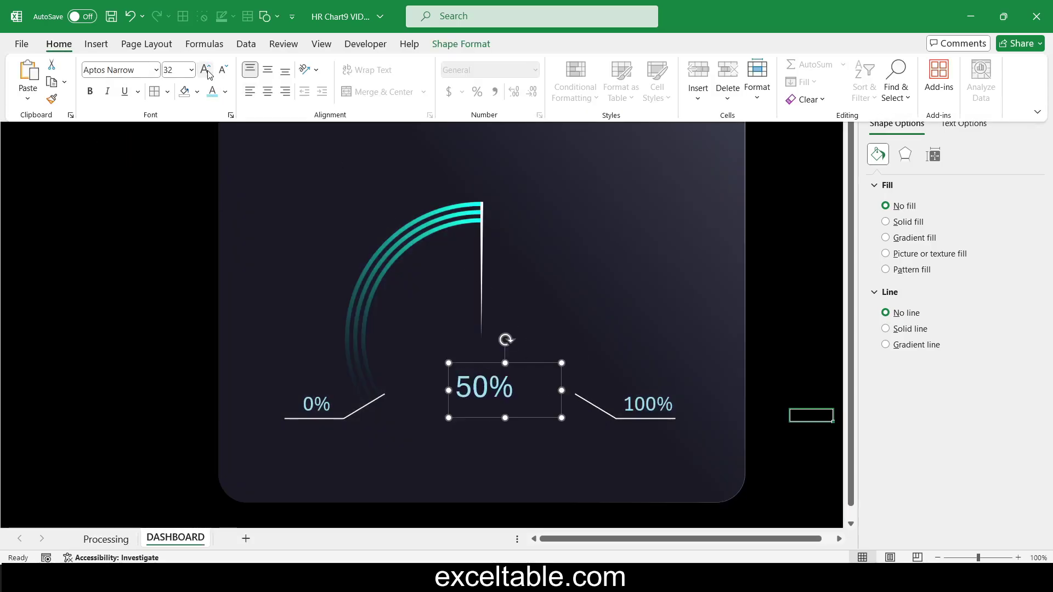
{"action": "left_click", "coordinate": [205, 69]}
{"action": "left_click", "coordinate": [268, 92]}
{"action": "left_click", "coordinate": [267, 70]}
Step: Duplicate the gauge value label above the rings as a title, and link it to =Processing!A1
{"action": "left_click_drag", "start_coordinate": [530, 417], "coordinate": [482, 132]}
{"action": "left_click", "coordinate": [106, 539]}
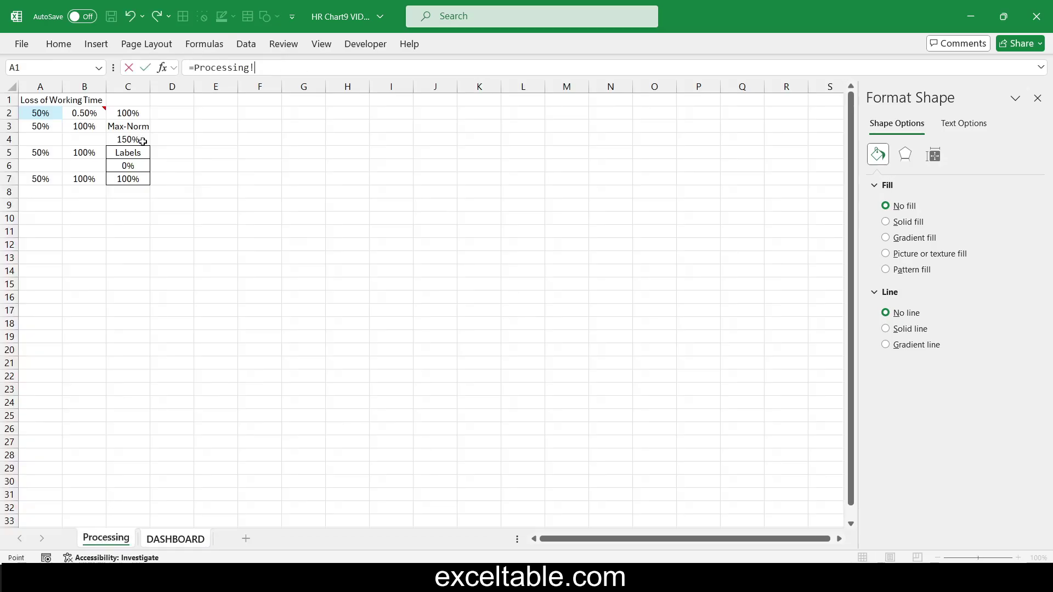
{"action": "left_click", "coordinate": [40, 99]}
{"action": "key", "text": "Return"}
Step: Make the title text light blue and larger, widen its box so it fits on one line, and deselect it
{"action": "left_click", "coordinate": [58, 44]}
{"action": "left_click", "coordinate": [212, 92]}
{"action": "left_click", "coordinate": [206, 69]}
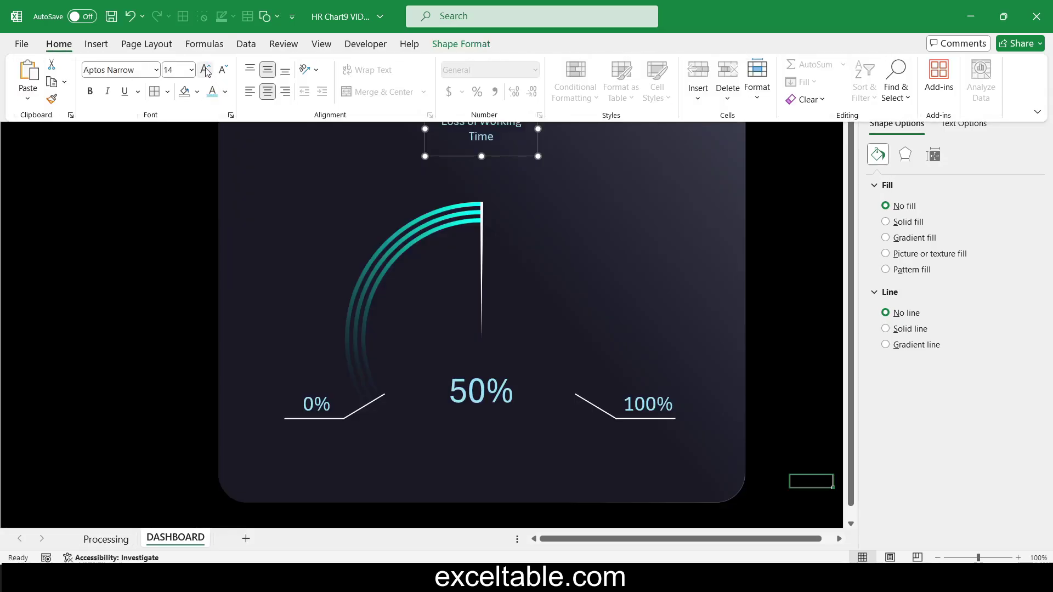
{"action": "left_click", "coordinate": [205, 69]}
{"action": "left_click", "coordinate": [508, 141]}
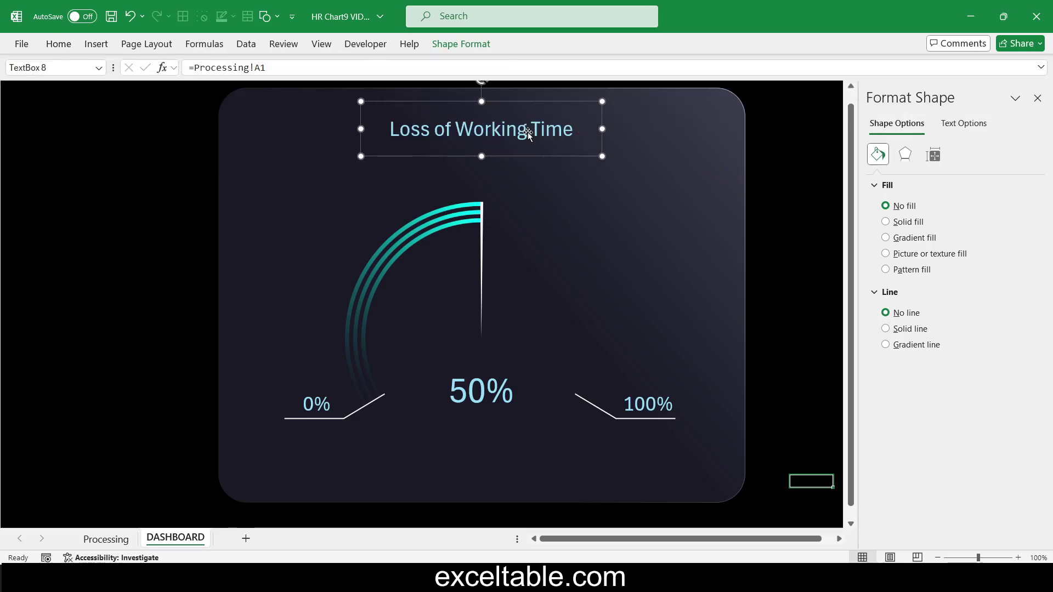
{"action": "left_click", "coordinate": [147, 281]}
Step: Add the headers Day and Value in cells E1 and F1 of the Processing sheet
{"action": "left_click", "coordinate": [119, 539]}
{"action": "left_click", "coordinate": [215, 100]}
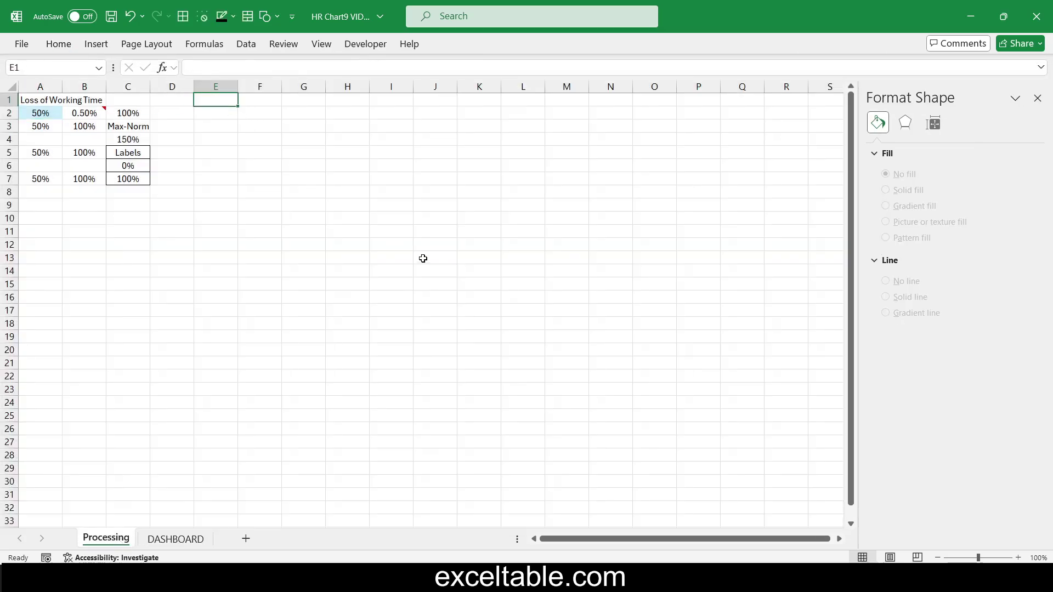
{"action": "type", "text": "Day"}
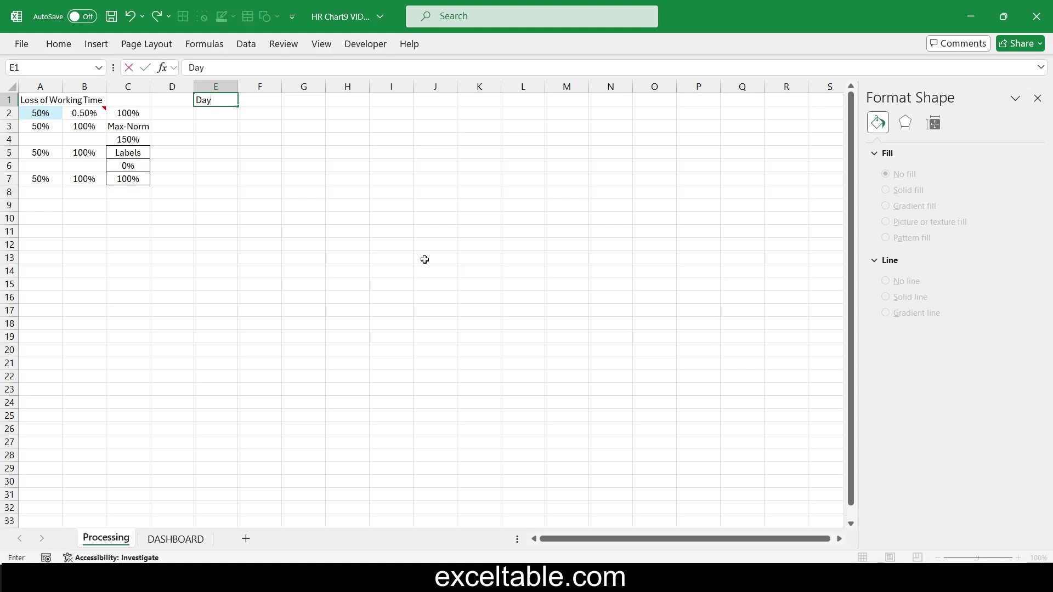
{"action": "key", "text": "Tab"}
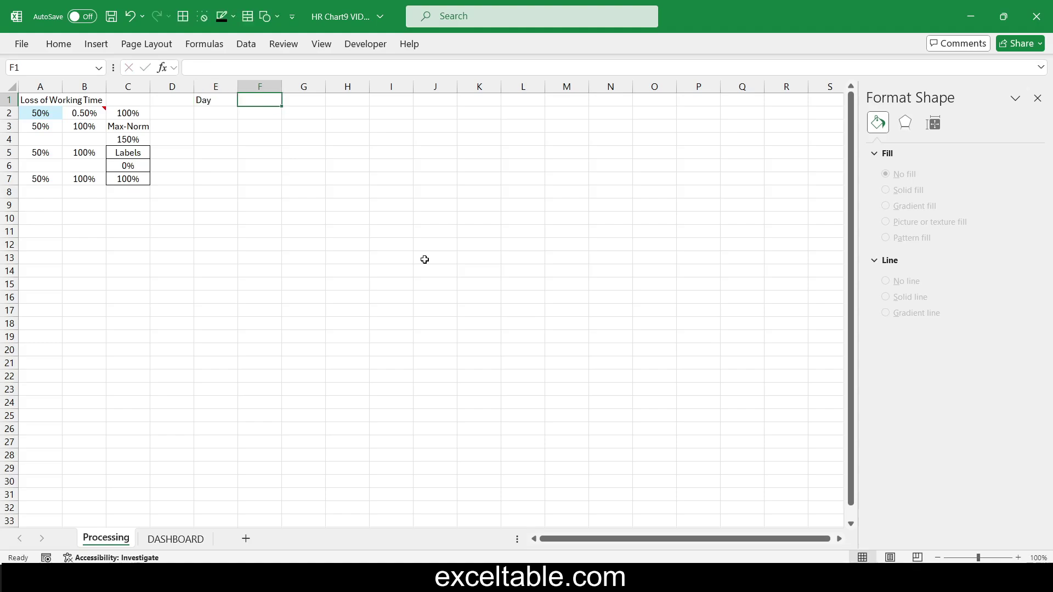
{"action": "type", "text": "Value"}
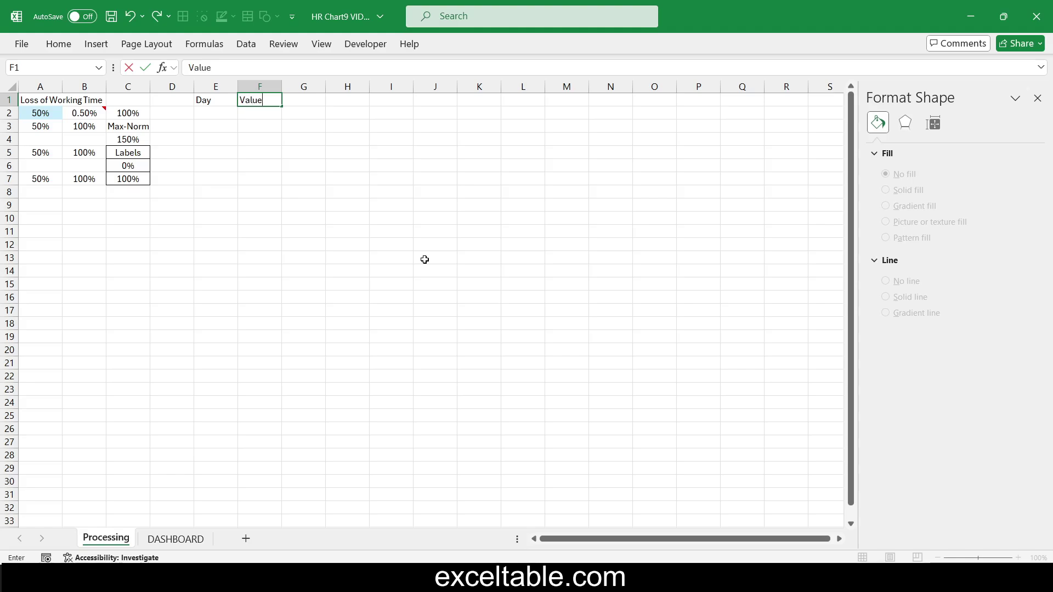
{"action": "key", "text": "Return"}
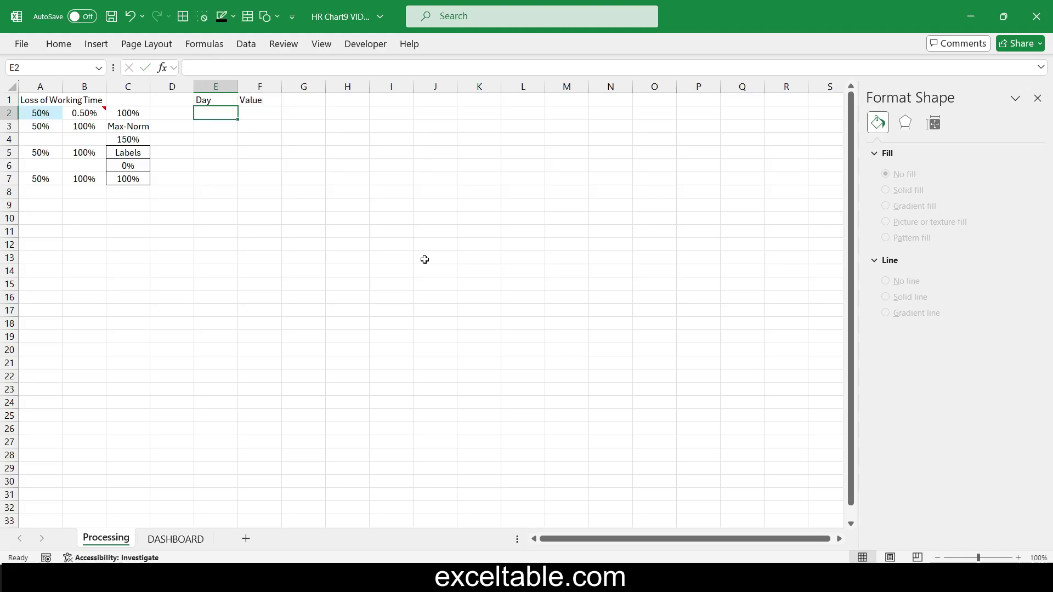
Step: Fill cells E2:E8 with the weekdays SUNDAY through SATURDAY, and fit column E to its contents
{"action": "type", "text": "SUNDAY"}
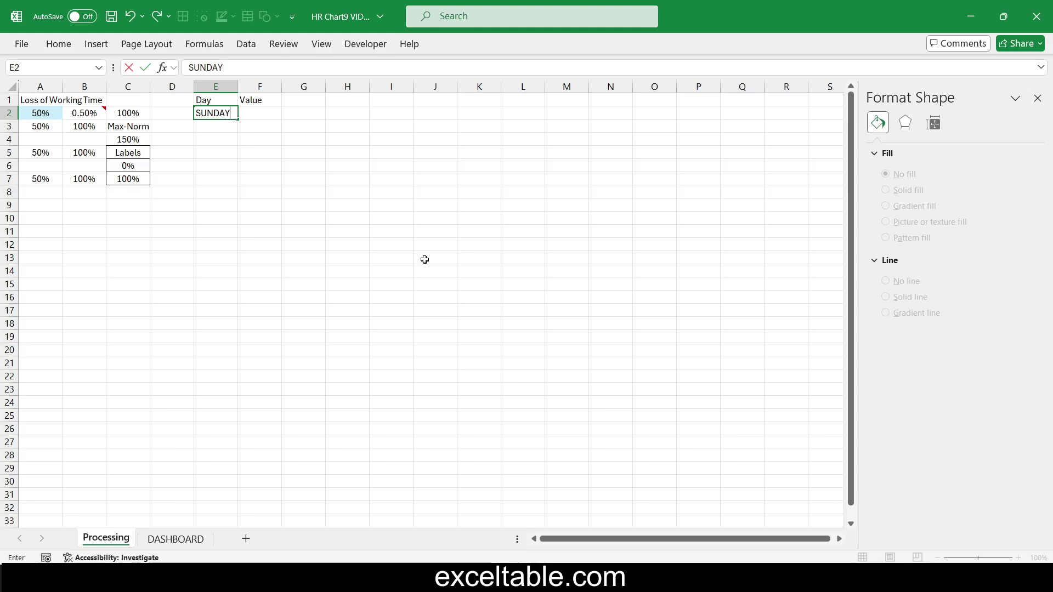
{"action": "key", "text": "Return"}
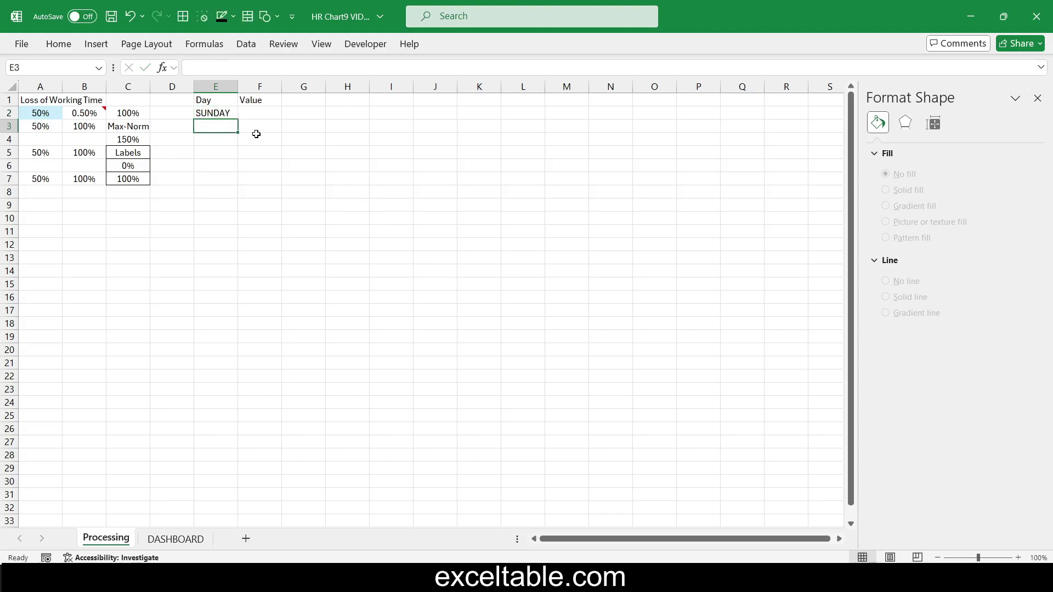
{"action": "left_click", "coordinate": [231, 112]}
{"action": "left_click_drag", "start_coordinate": [243, 122], "coordinate": [244, 197]}
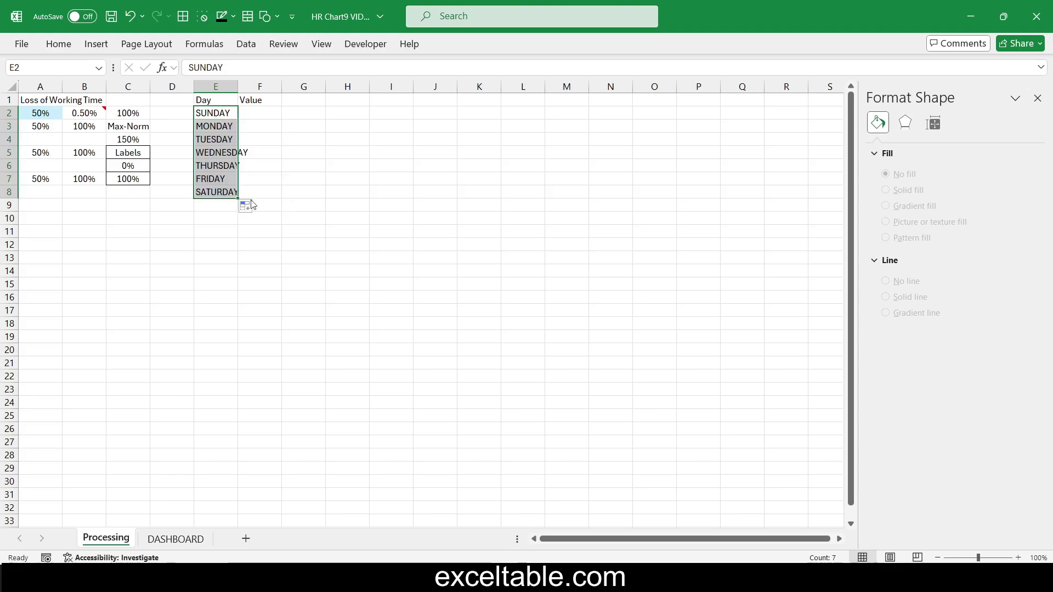
{"action": "double_click", "coordinate": [238, 86]}
Step: Enter the values 15%, 27% and 35% for SUNDAY through TUESDAY in cells F2:F4
{"action": "left_click", "coordinate": [275, 112]}
{"action": "type", "text": "15"}
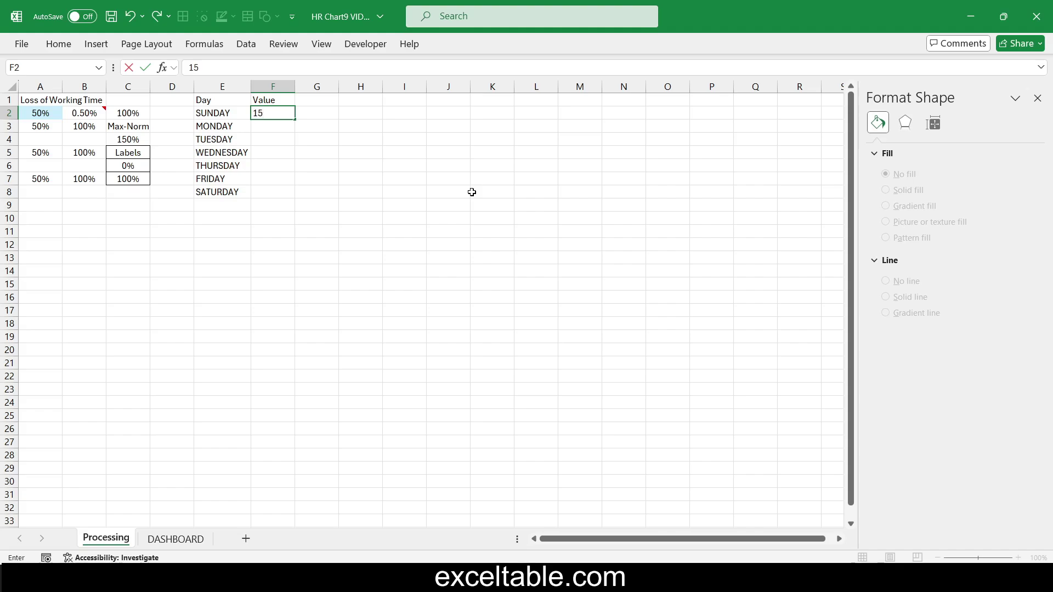
{"action": "type", "text": "%"}
{"action": "key", "text": "Return"}
{"action": "type", "text": "27"}
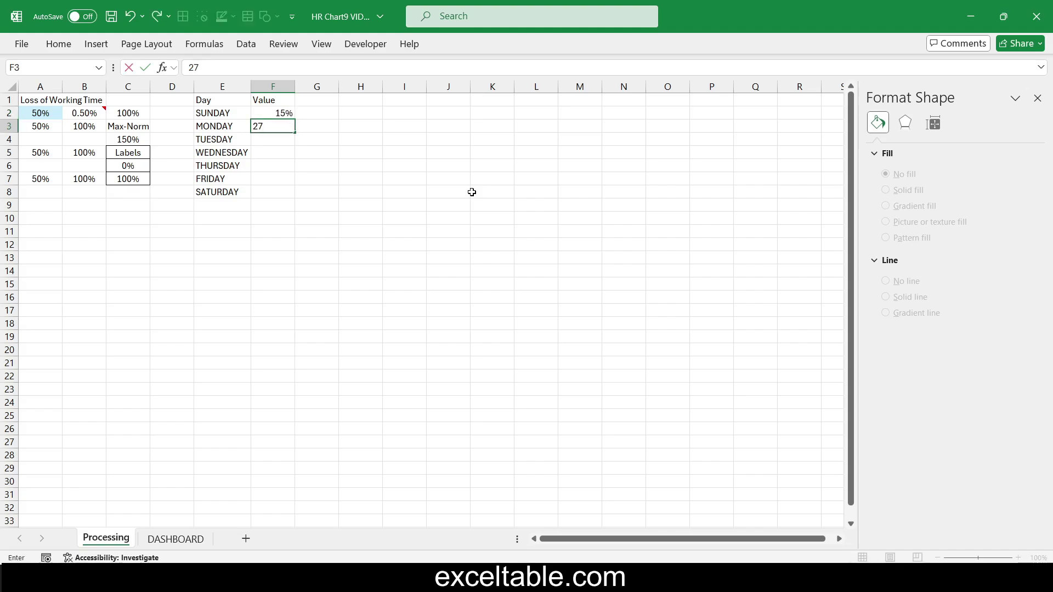
{"action": "type", "text": "%"}
{"action": "key", "text": "Return"}
{"action": "type", "text": "35"}
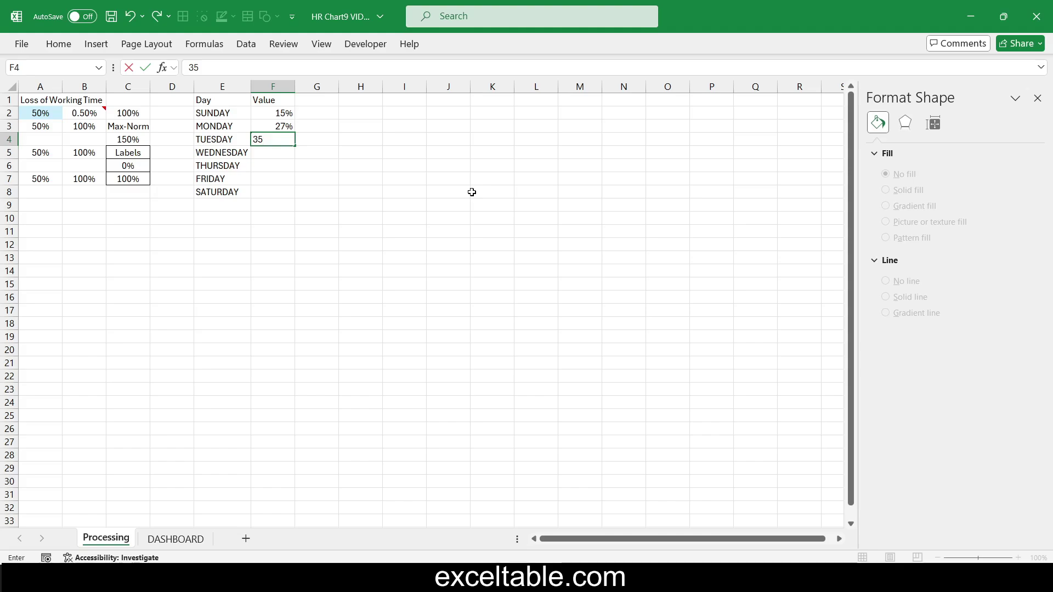
{"action": "key", "text": "Return"}
Step: Enter the values 50%, 68%, 75% and 92% for WEDNESDAY through SATURDAY in cells F5:F8
{"action": "type", "text": "50"}
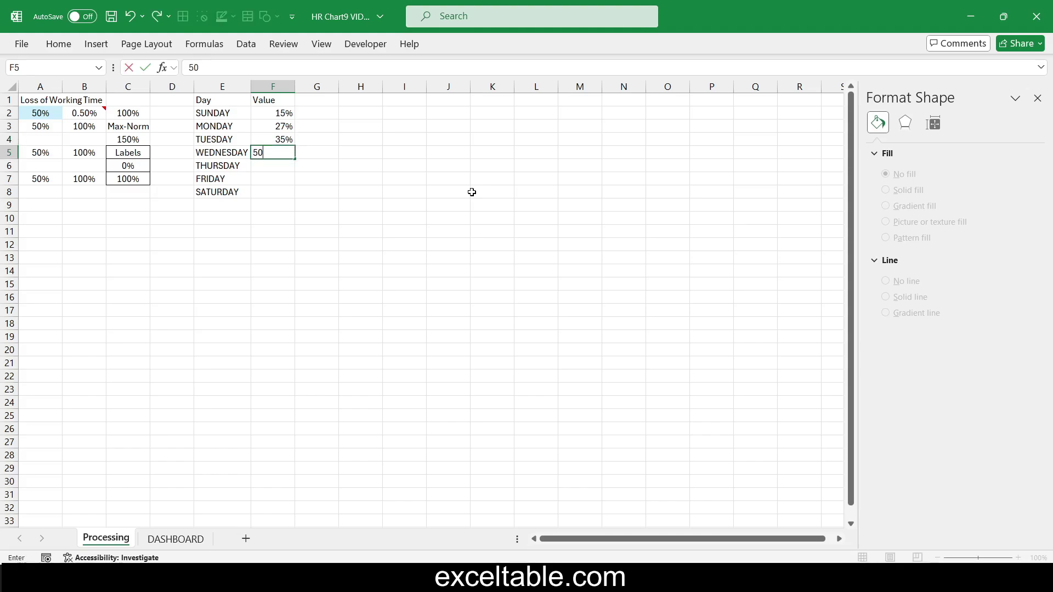
{"action": "key", "text": "Return"}
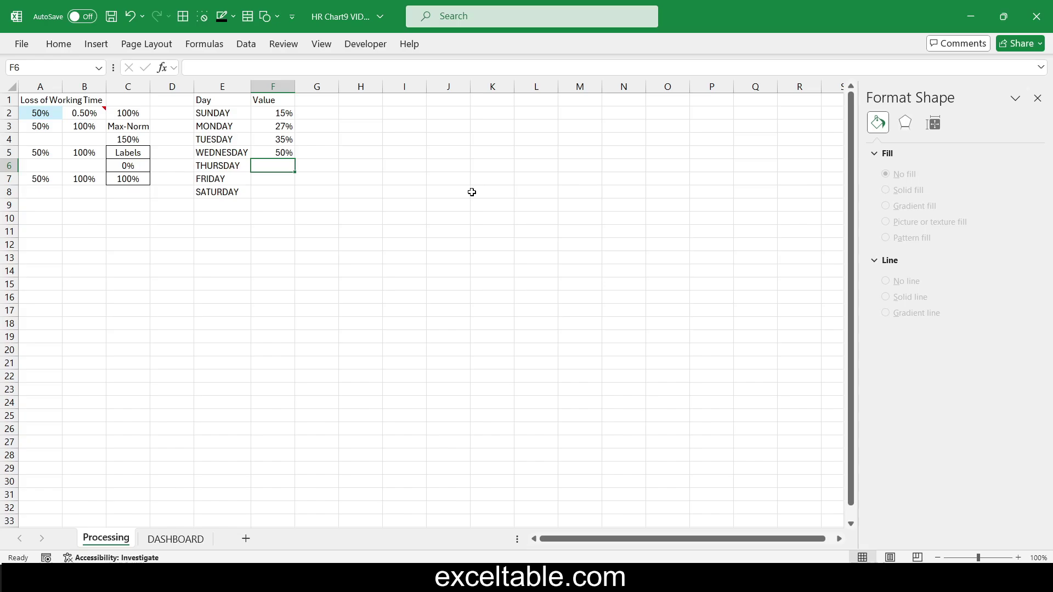
{"action": "type", "text": "68"}
{"action": "key", "text": "Return"}
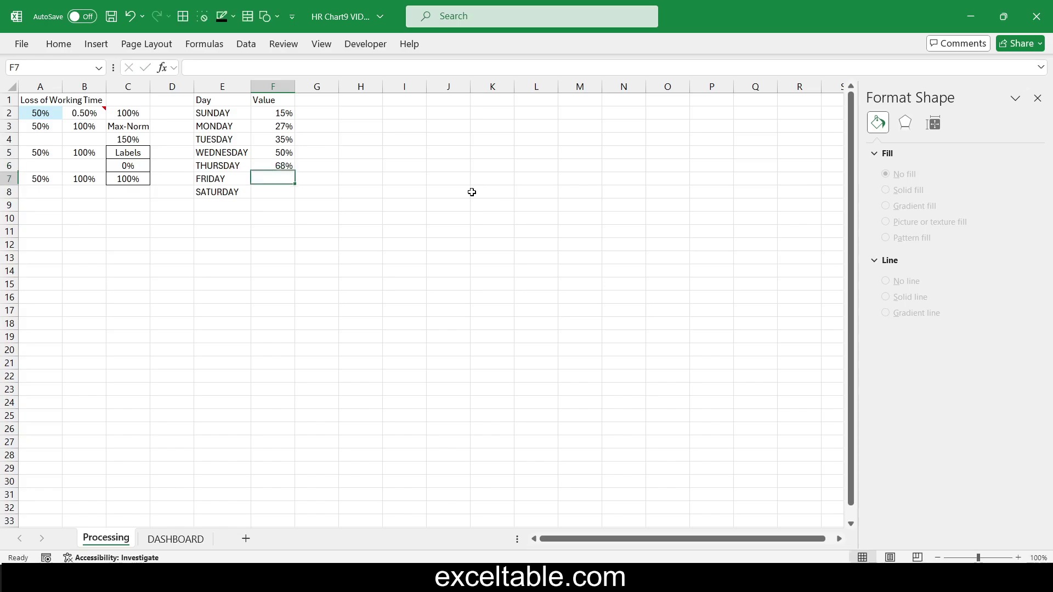
{"action": "type", "text": "75"}
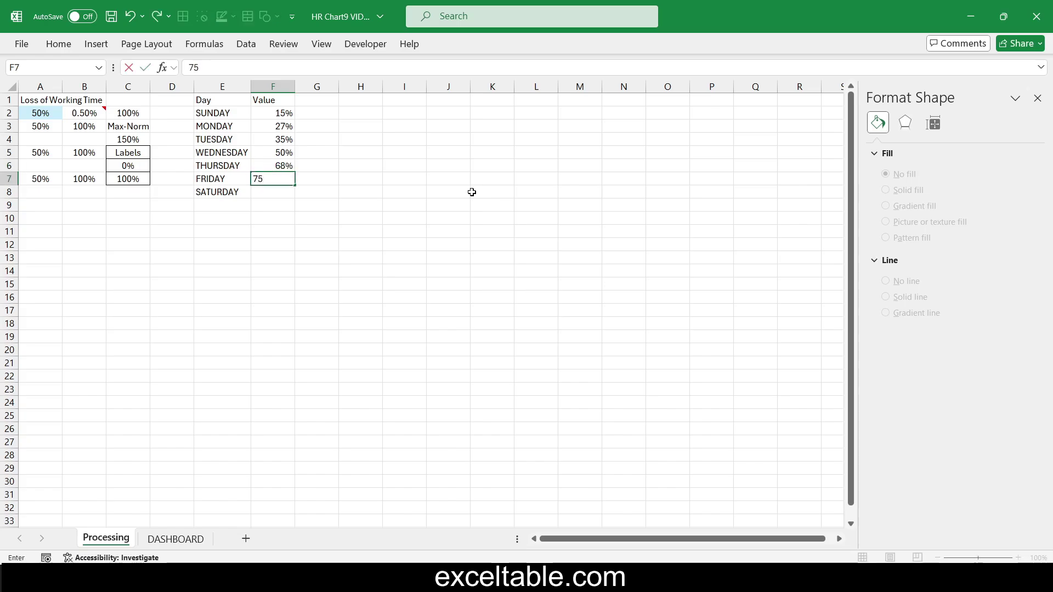
{"action": "type", "text": "%"}
{"action": "key", "text": "Return"}
{"action": "type", "text": "92"}
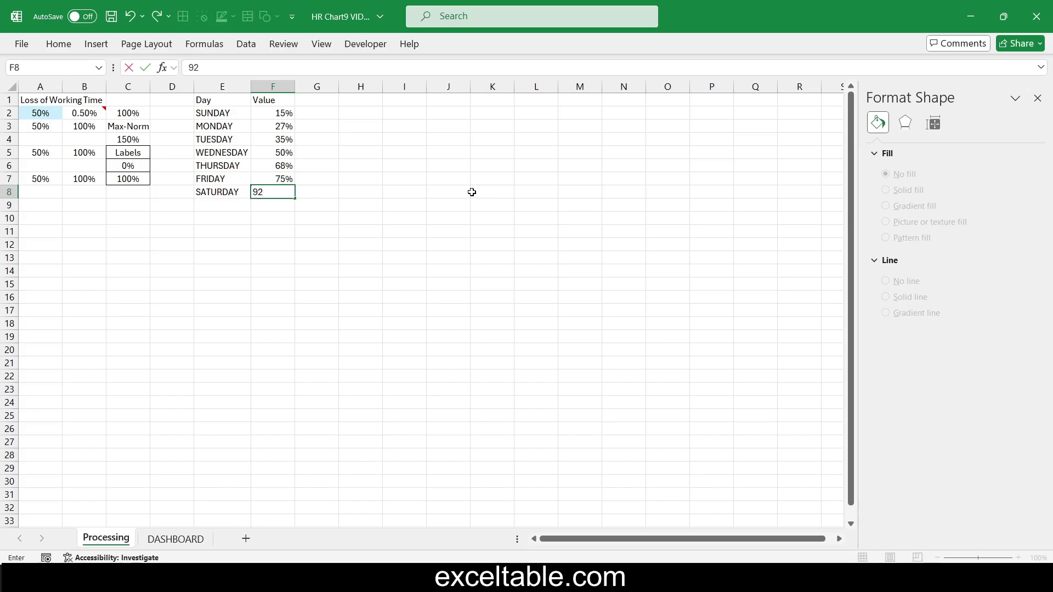
{"action": "key", "text": "Return"}
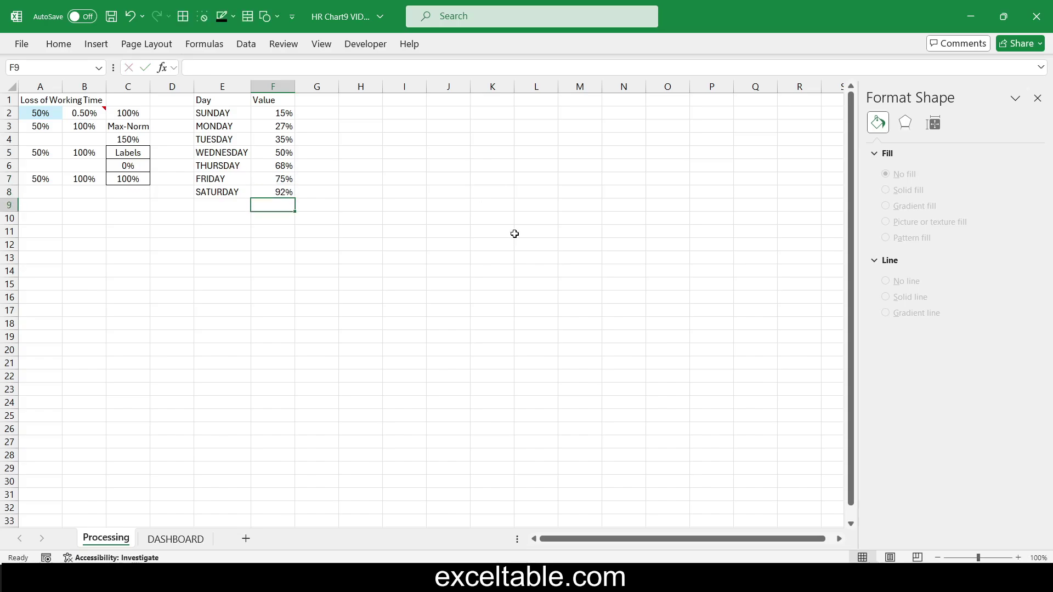
Step: Create a PivotTable from range E1:F8 on the existing Processing sheet, placed at cell A10
{"action": "left_click_drag", "start_coordinate": [202, 100], "coordinate": [263, 191]}
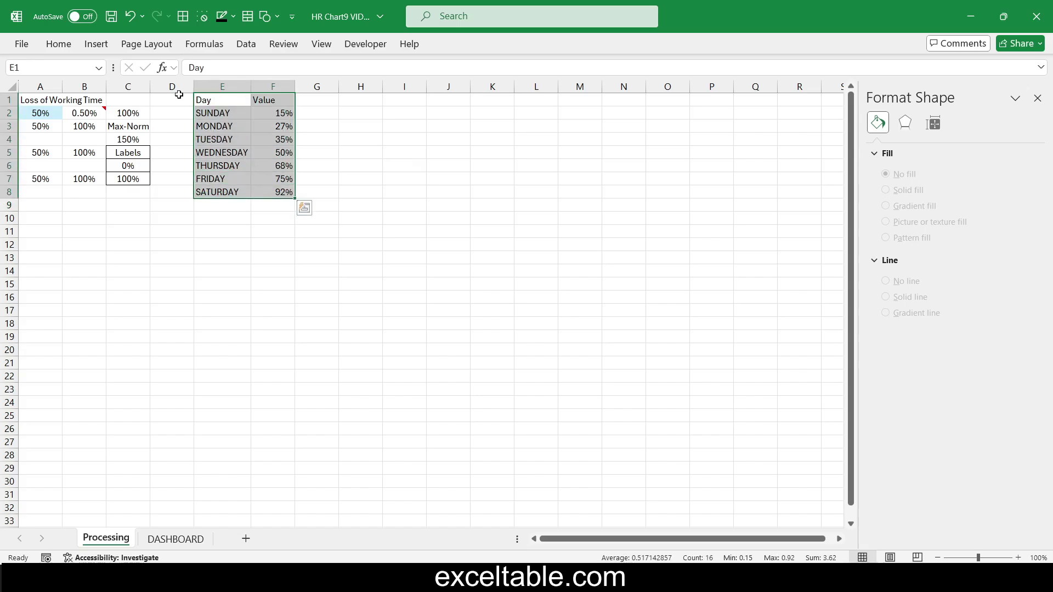
{"action": "left_click", "coordinate": [96, 44]}
{"action": "left_click", "coordinate": [30, 82]}
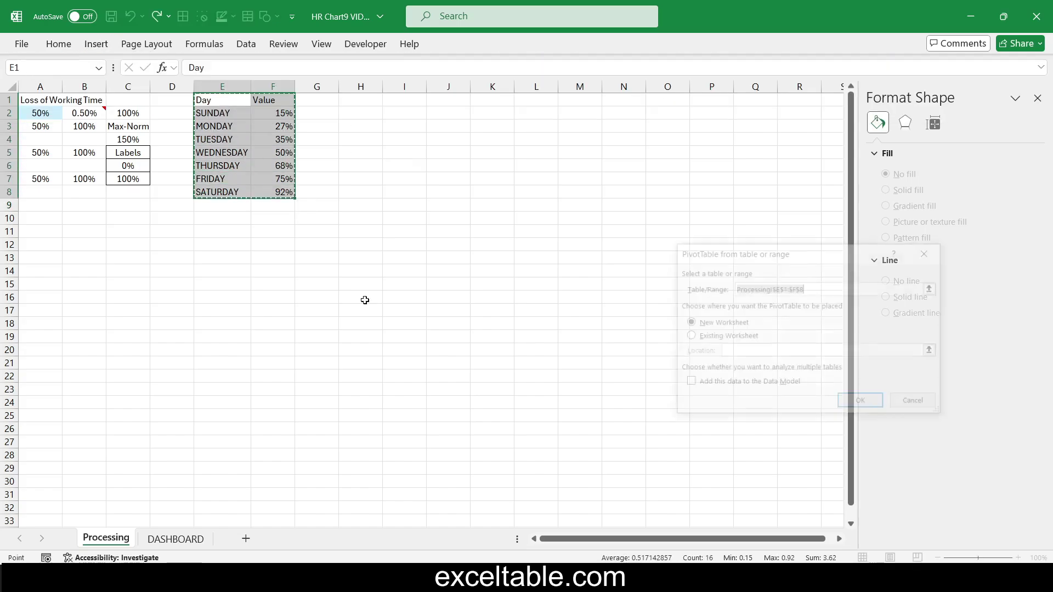
{"action": "left_click", "coordinate": [688, 337]}
{"action": "left_click", "coordinate": [934, 351]}
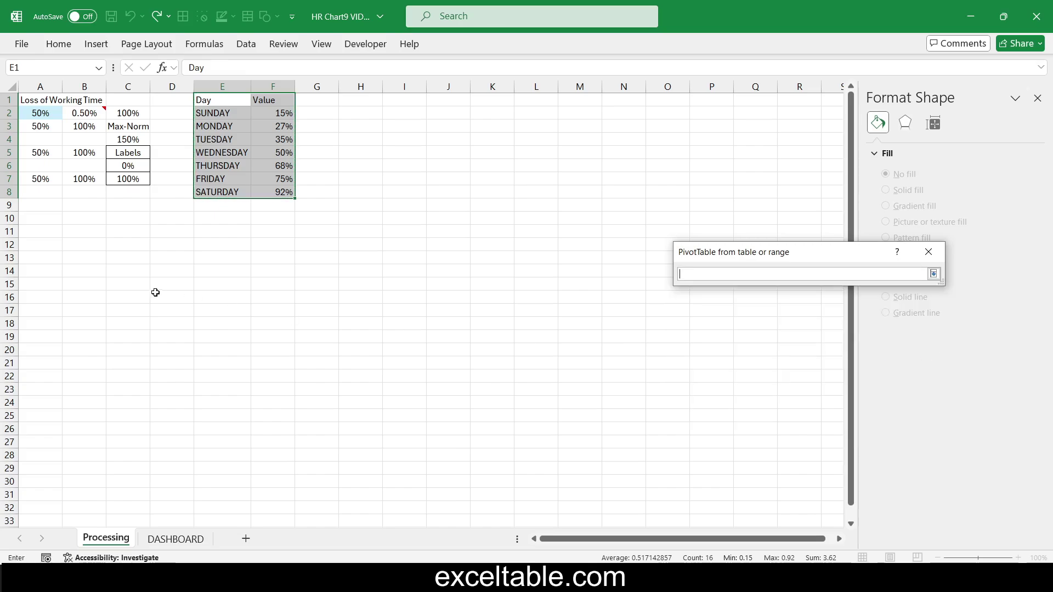
{"action": "left_click", "coordinate": [44, 219]}
{"action": "key", "text": "Return"}
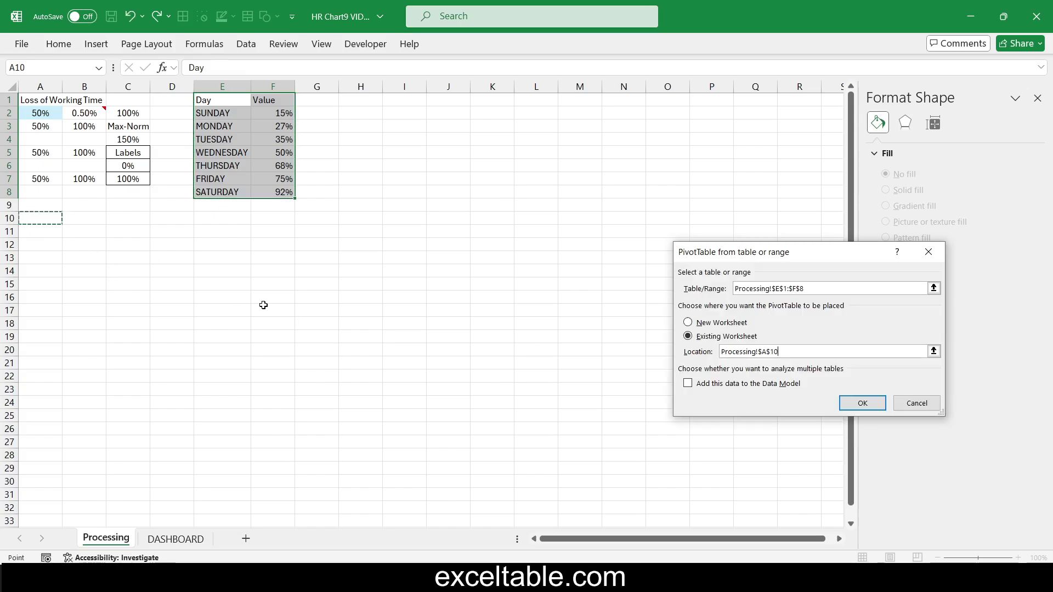
{"action": "left_click", "coordinate": [863, 403]}
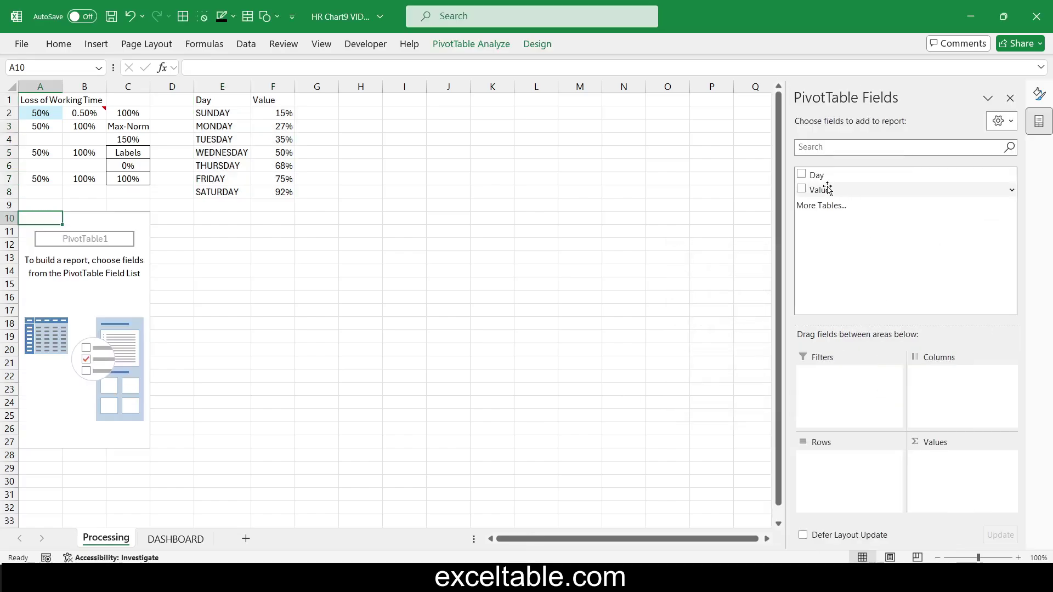
Step: Put Day in the PivotTable's rows and Value in its values, summarized by Average
{"action": "left_click_drag", "start_coordinate": [821, 179], "coordinate": [828, 467]}
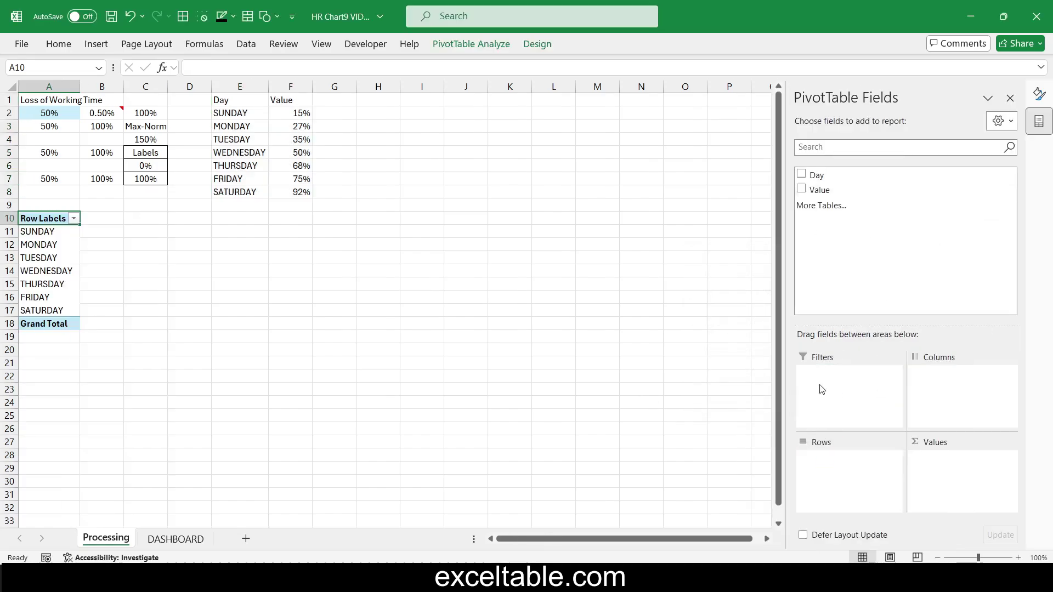
{"action": "left_click", "coordinate": [804, 191]}
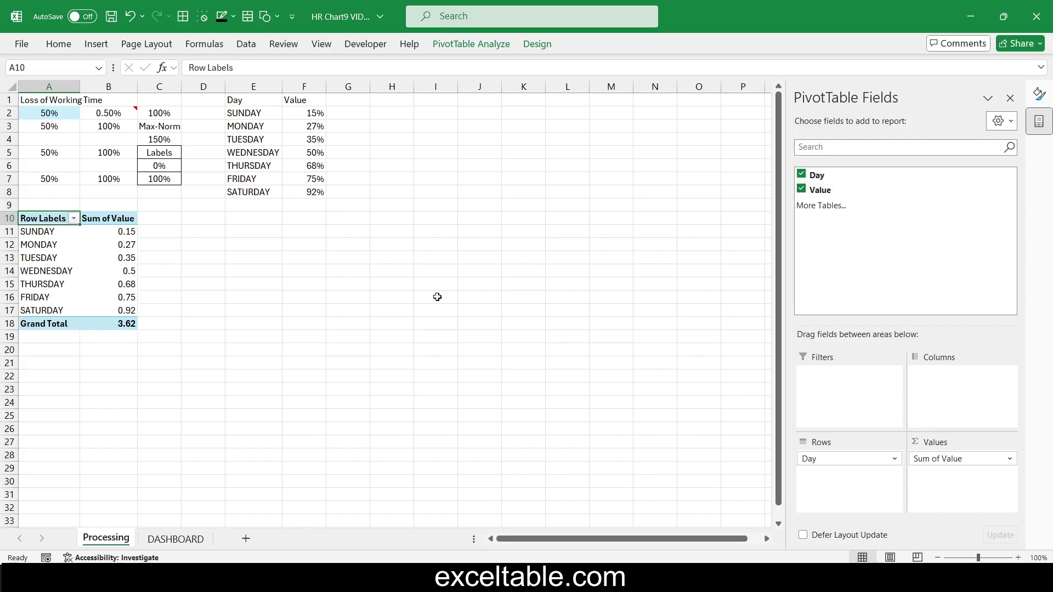
{"action": "left_click", "coordinate": [120, 323]}
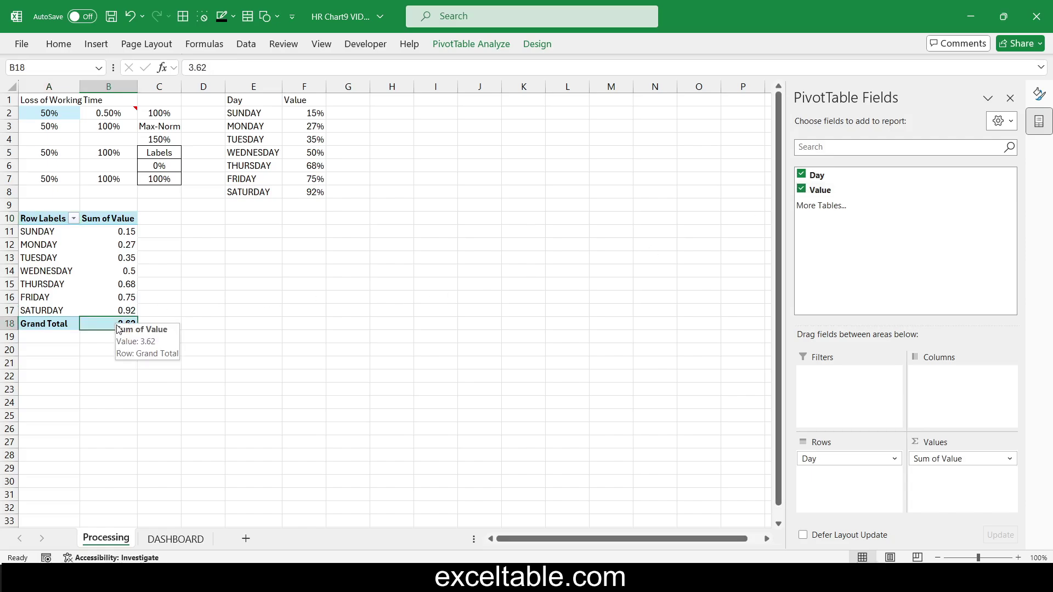
{"action": "right_click", "coordinate": [118, 325]}
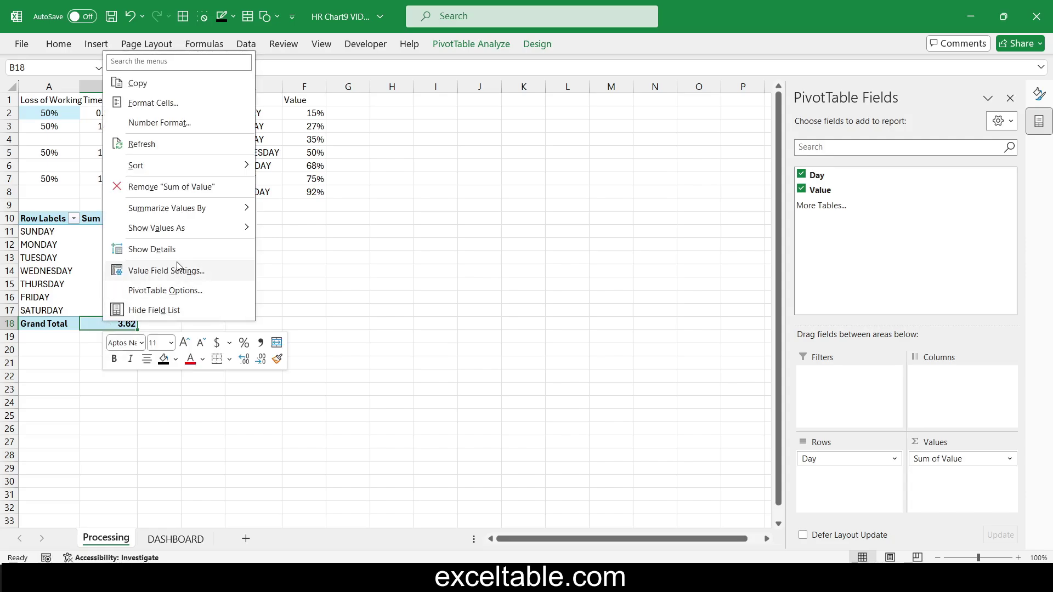
{"action": "left_click", "coordinate": [176, 269]}
{"action": "left_click", "coordinate": [64, 283]}
{"action": "left_click", "coordinate": [77, 292]}
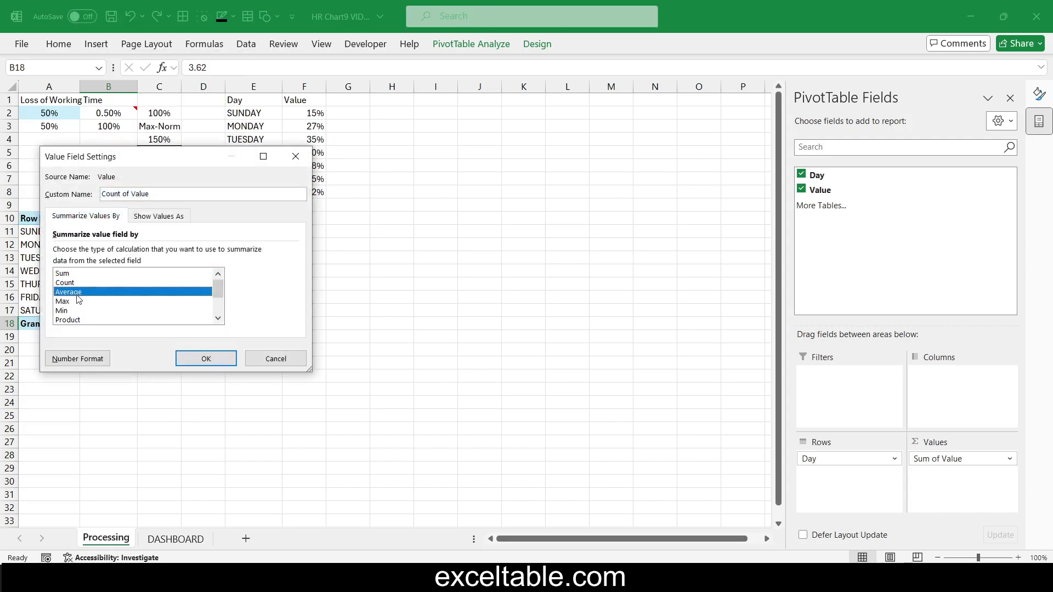
{"action": "left_click", "coordinate": [197, 357]}
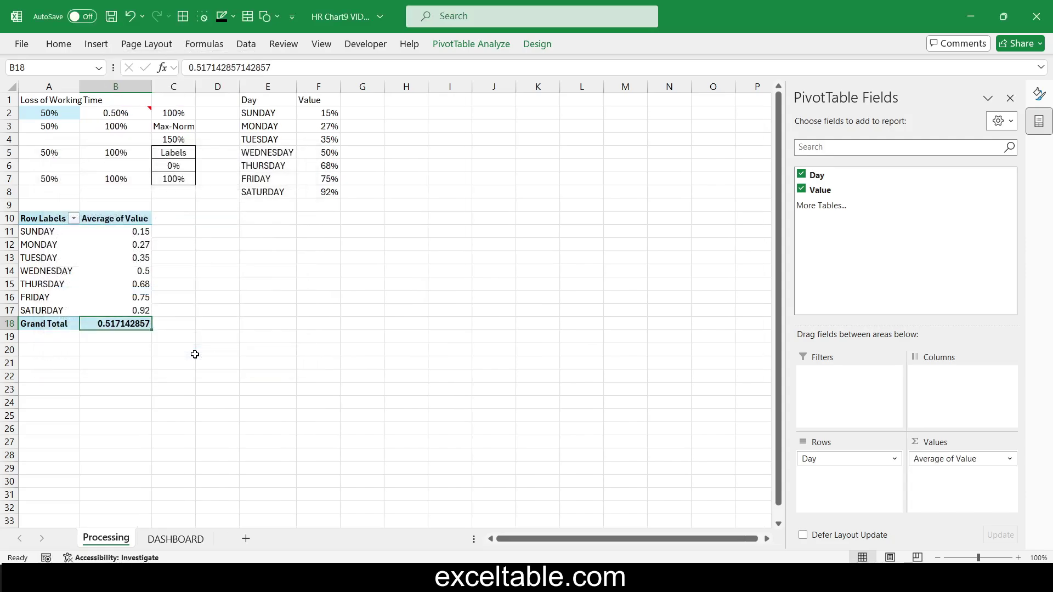
Step: Link cell A2 to the PivotTable's grand total with the formula =GETPIVOTDATA("Value",$A$10)
{"action": "left_click", "coordinate": [53, 116]}
{"action": "type", "text": "="}
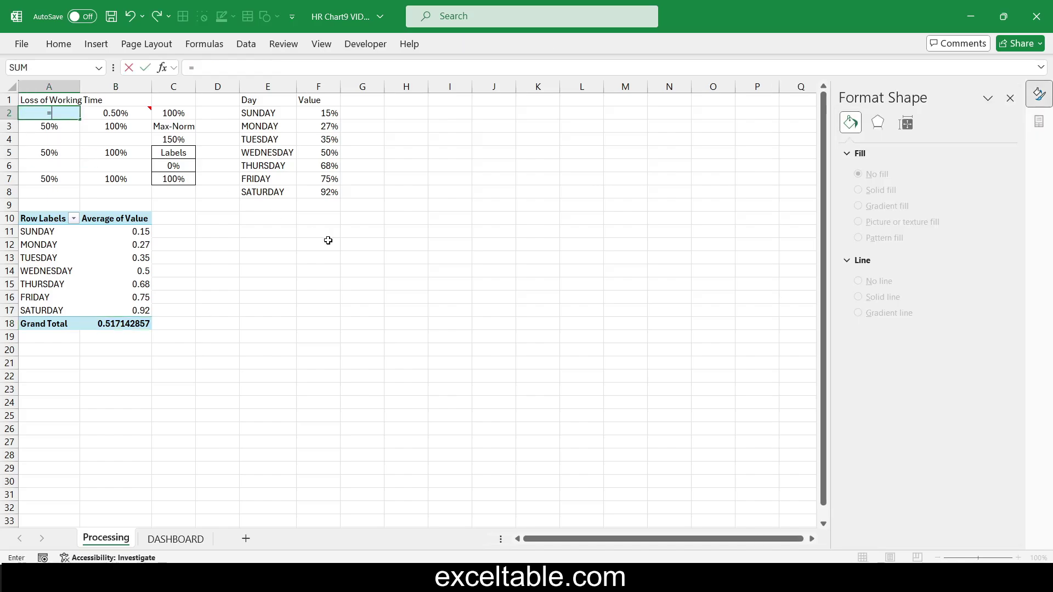
{"action": "left_click", "coordinate": [142, 321]}
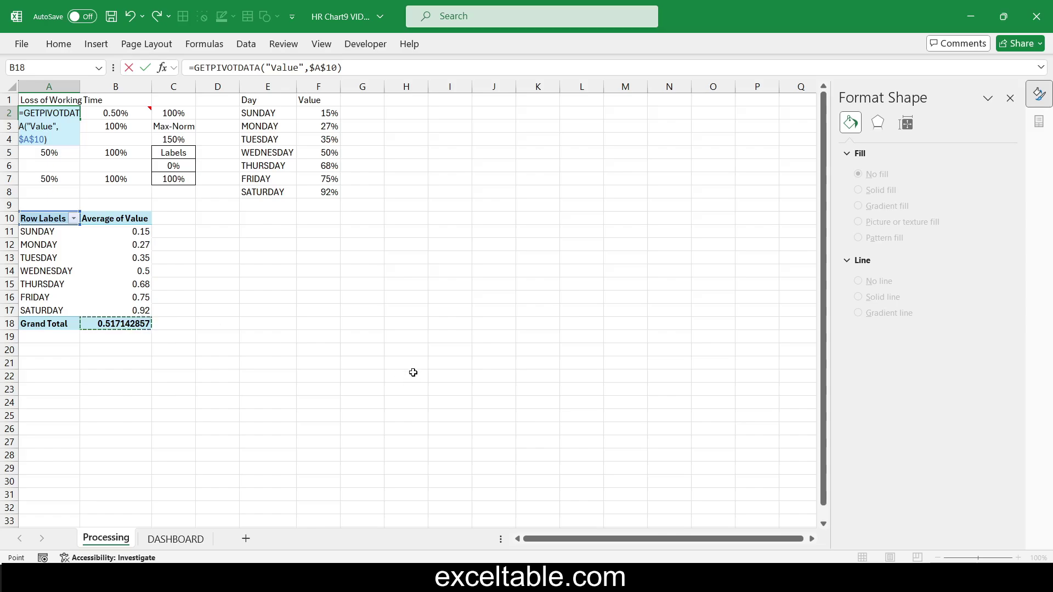
{"action": "key", "text": "Return"}
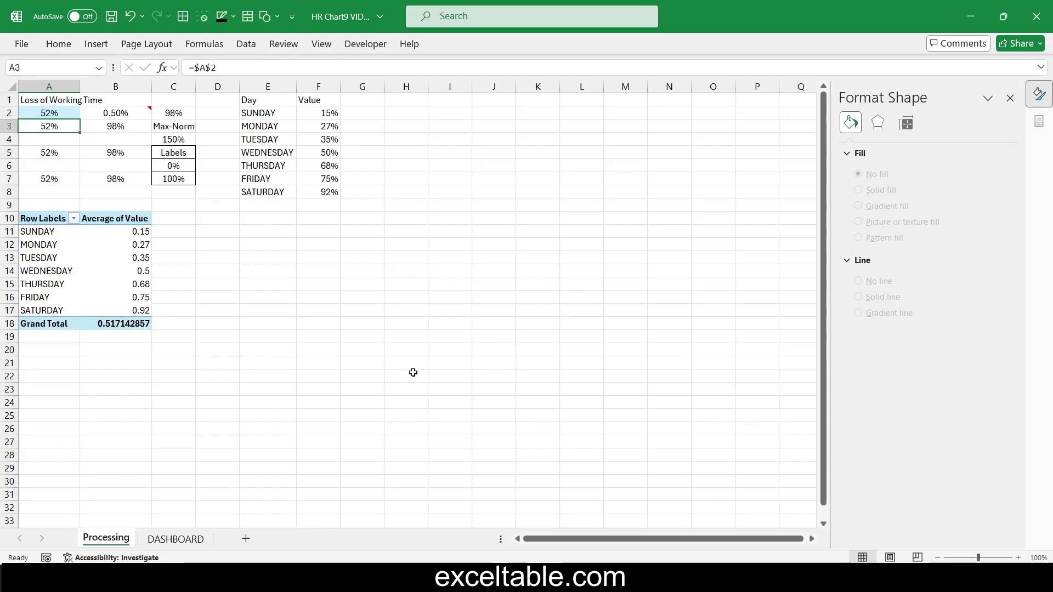
Step: Insert a slicer for the PivotTable's Day field and nudge it slightly on the Processing sheet
{"action": "left_click", "coordinate": [121, 284]}
{"action": "left_click", "coordinate": [96, 43]}
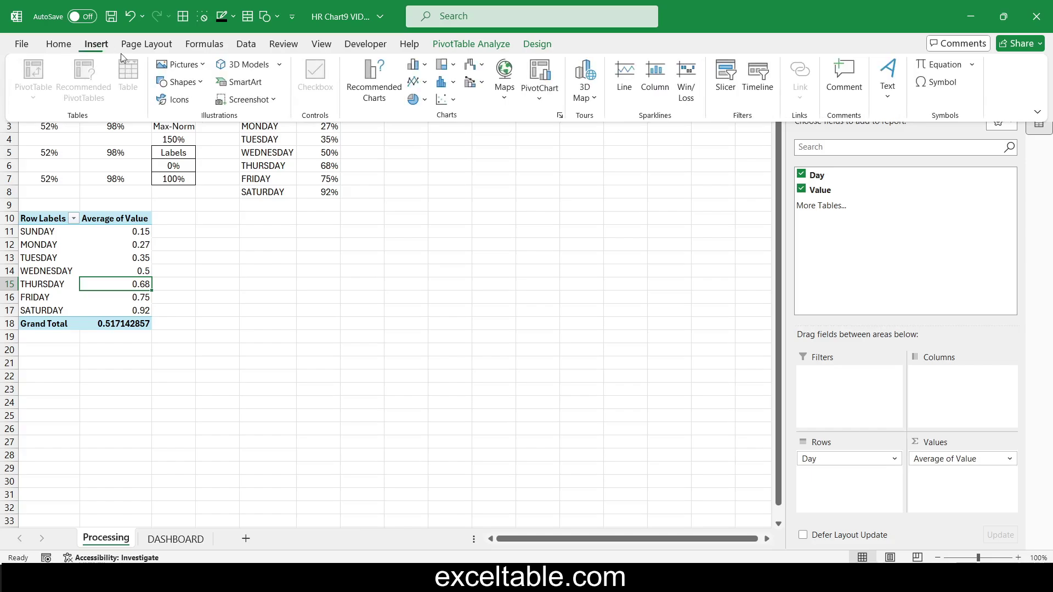
{"action": "left_click", "coordinate": [724, 94]}
{"action": "left_click", "coordinate": [743, 215]}
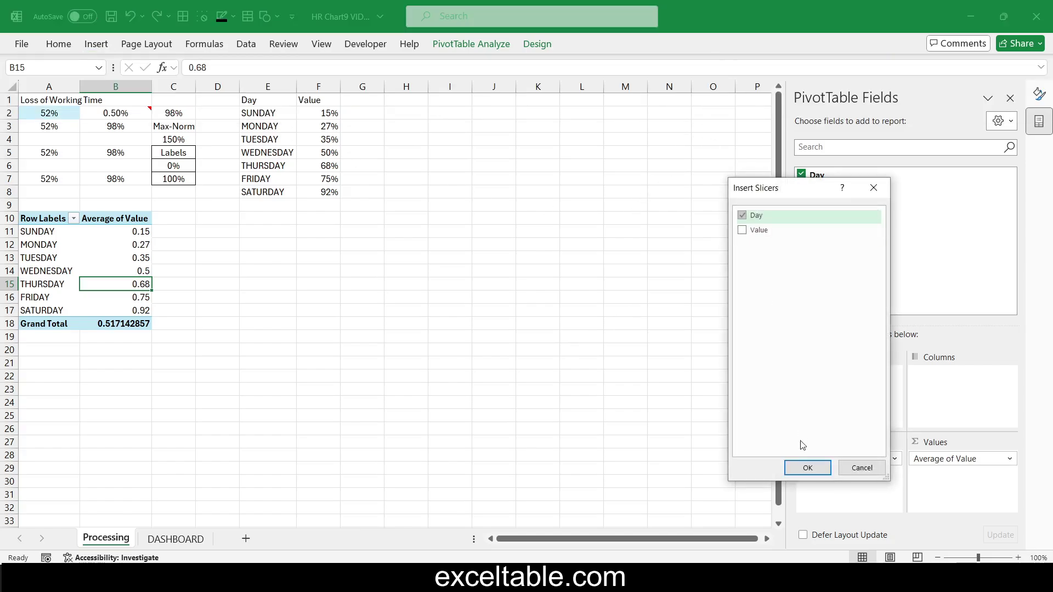
{"action": "left_click", "coordinate": [807, 468]}
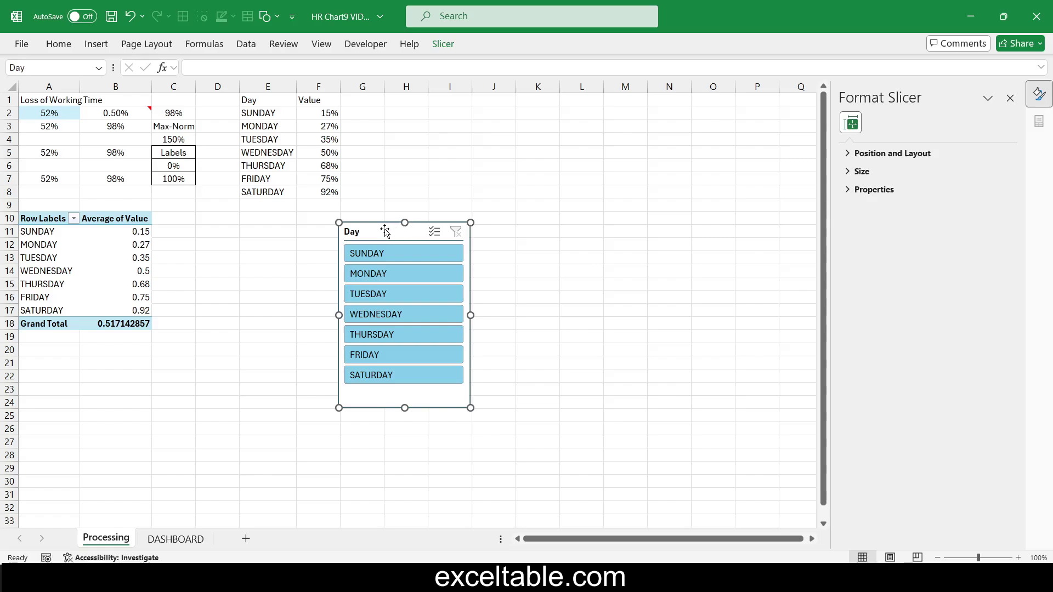
{"action": "left_click_drag", "start_coordinate": [385, 232], "coordinate": [389, 245]}
Step: Arrange the Day slicer's buttons in 7 columns
{"action": "left_click", "coordinate": [443, 44]}
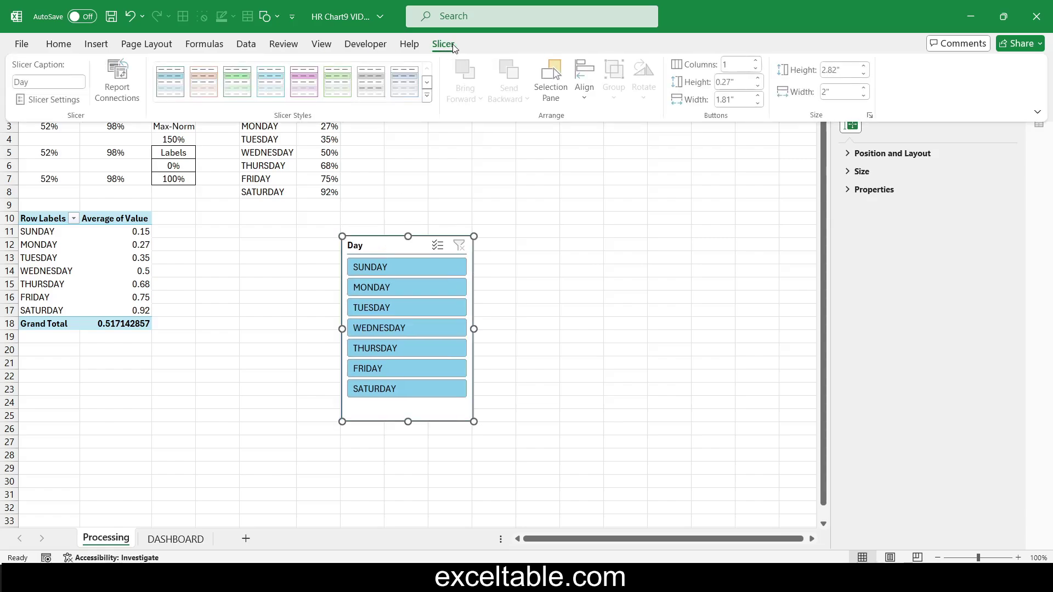
{"action": "left_click", "coordinate": [760, 62]}
{"action": "left_click", "coordinate": [760, 62]}
{"action": "left_click", "coordinate": [760, 62]}
{"action": "left_click", "coordinate": [760, 62]}
{"action": "left_click", "coordinate": [759, 62]}
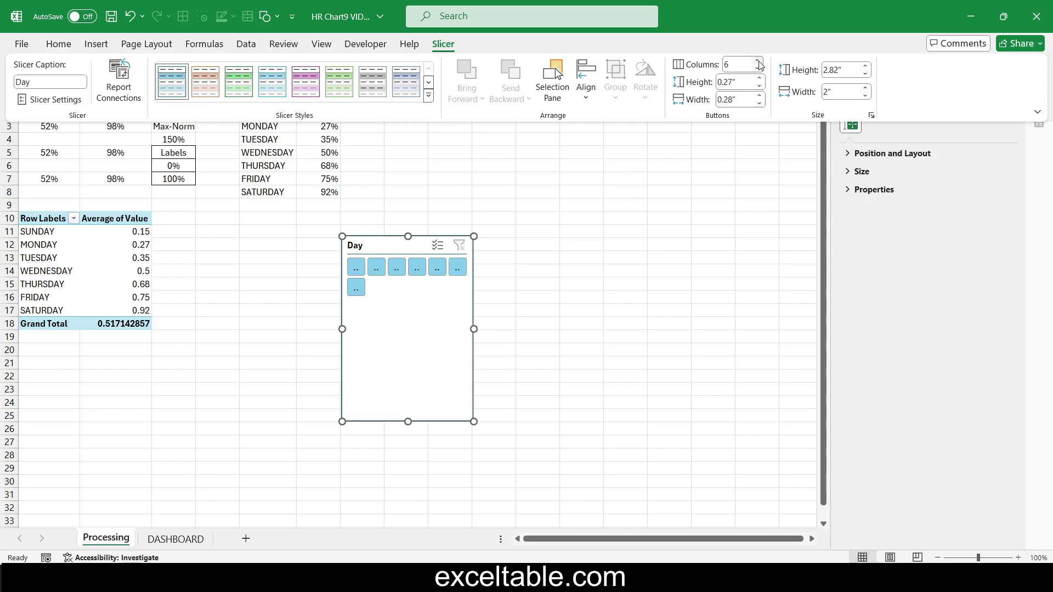
{"action": "left_click", "coordinate": [760, 62]}
{"action": "left_click", "coordinate": [712, 338]}
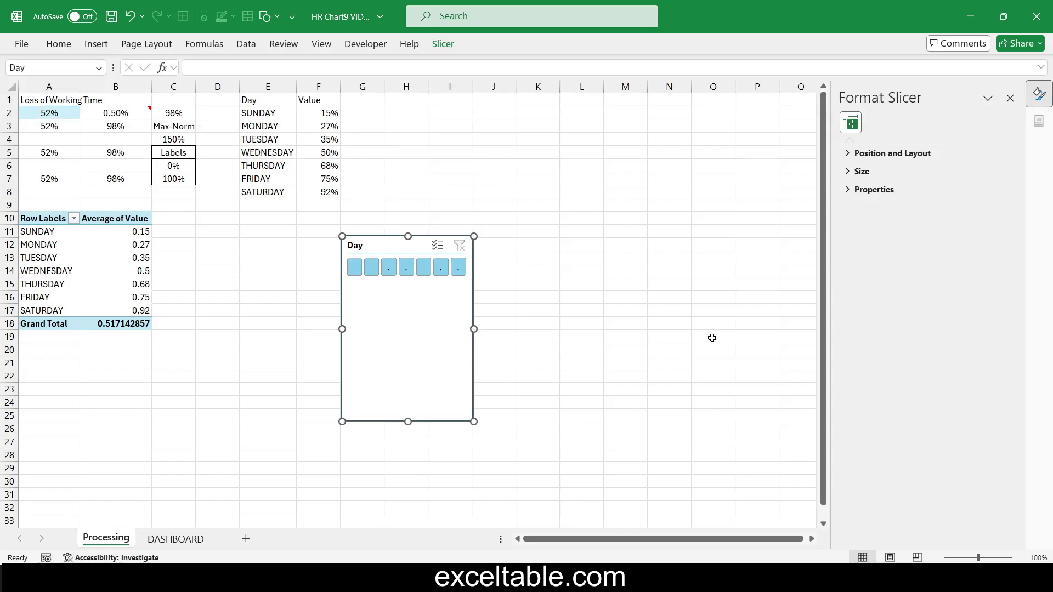
Step: Resize the Day slicer into a wide, short strip and turn off its header
{"action": "left_click_drag", "start_coordinate": [480, 334], "coordinate": [683, 332]}
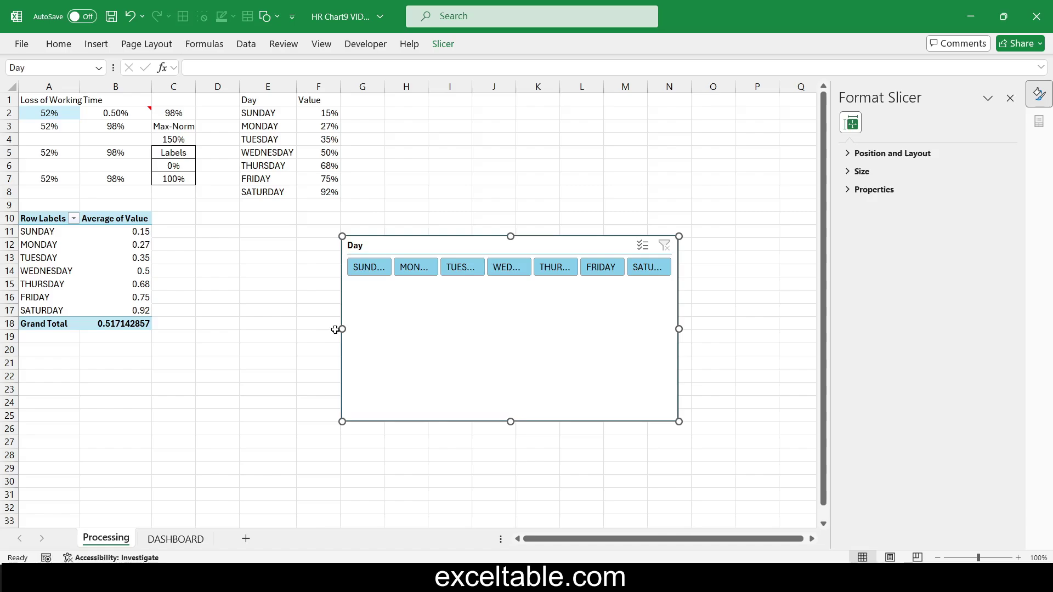
{"action": "left_click_drag", "start_coordinate": [335, 330], "coordinate": [216, 329]}
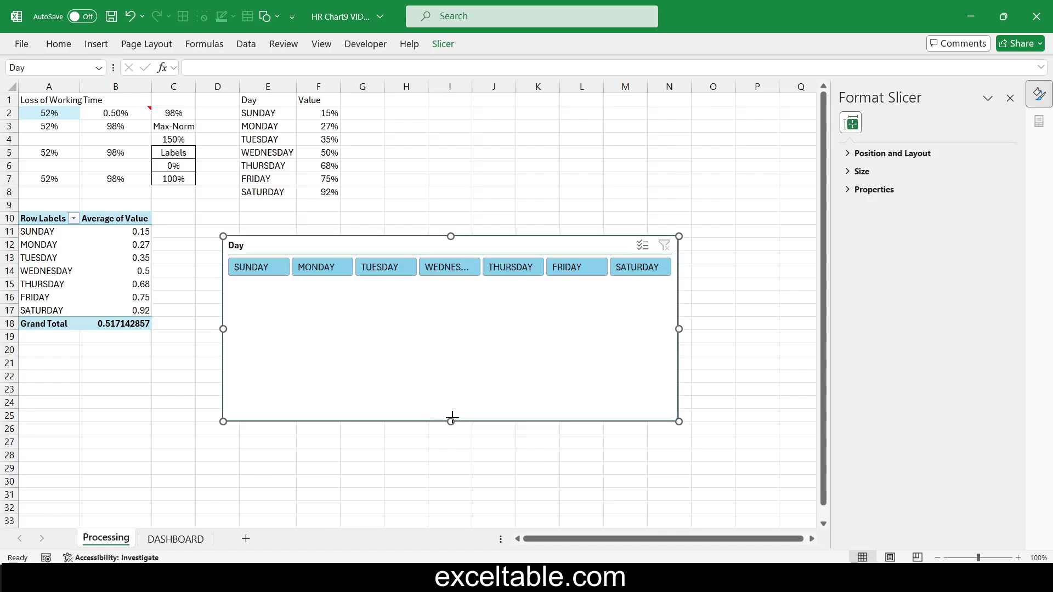
{"action": "left_click_drag", "start_coordinate": [451, 418], "coordinate": [451, 299]}
{"action": "right_click", "coordinate": [451, 299]}
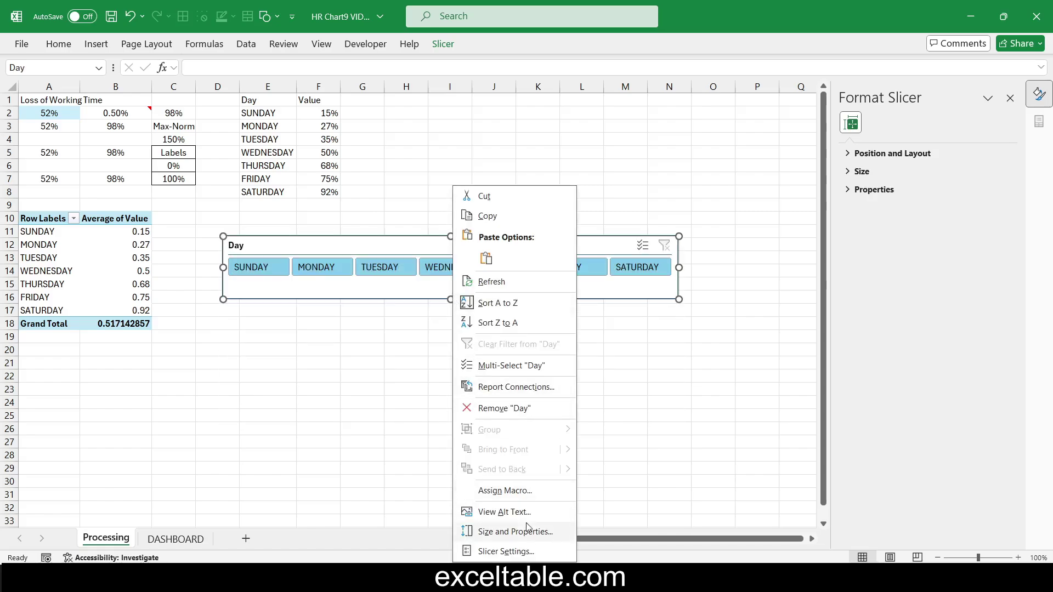
{"action": "left_click", "coordinate": [506, 551]}
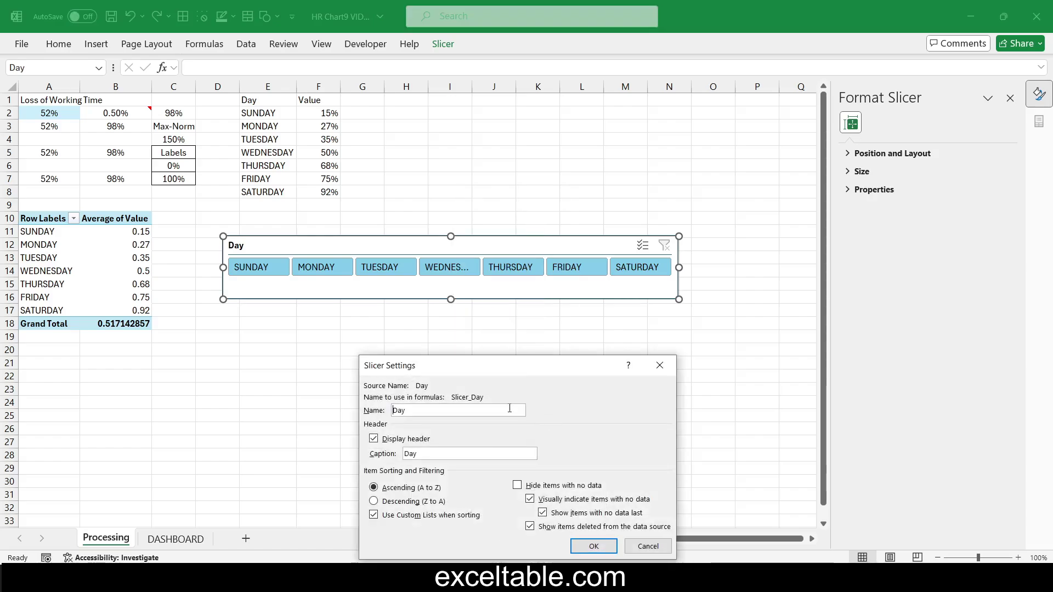
{"action": "left_click", "coordinate": [589, 545]}
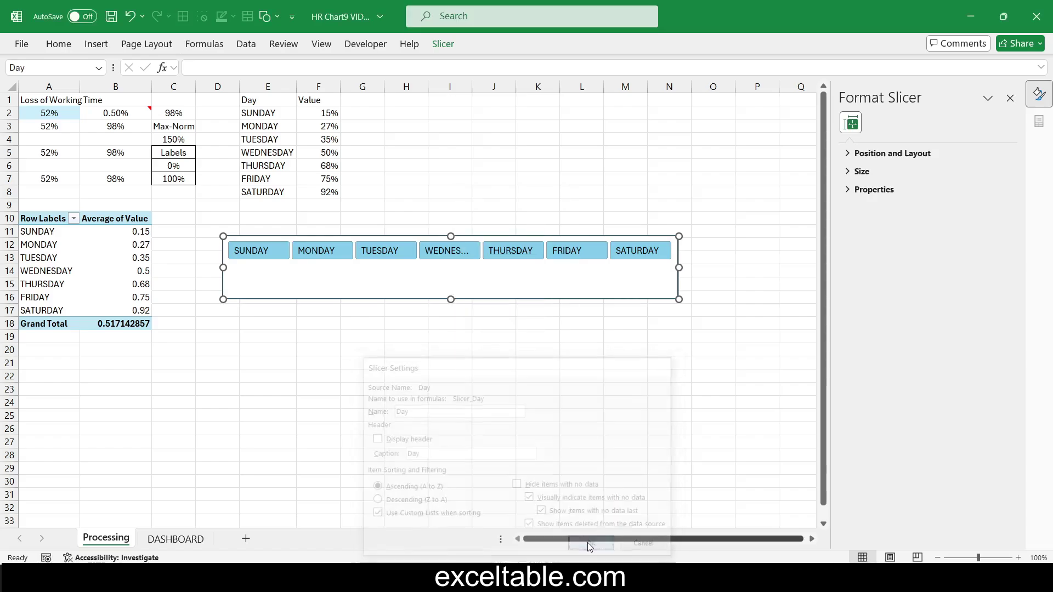
Step: Duplicate the first light slicer style and give its Whole Slicer element no border and a black fill
{"action": "left_click", "coordinate": [444, 45]}
{"action": "right_click", "coordinate": [179, 87]}
{"action": "left_click", "coordinate": [197, 119]}
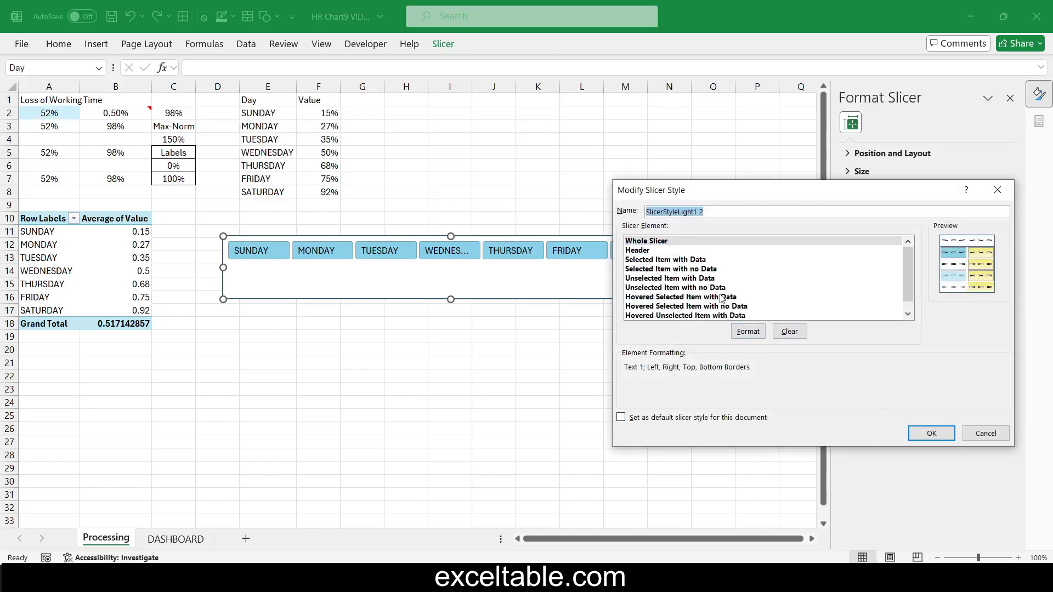
{"action": "left_click", "coordinate": [748, 332]}
{"action": "left_click", "coordinate": [705, 155]}
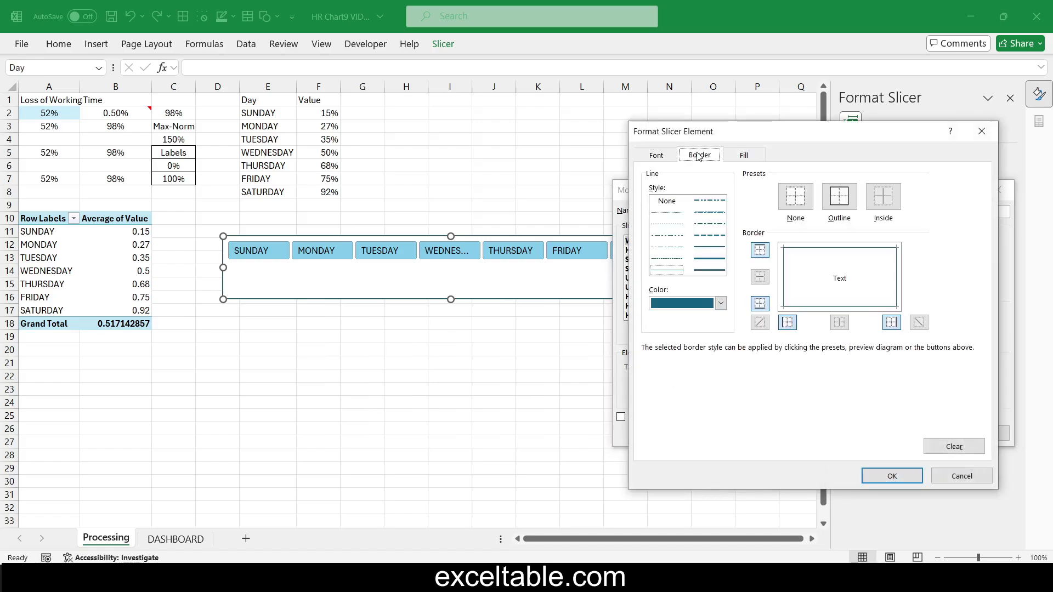
{"action": "left_click", "coordinate": [796, 196]}
{"action": "left_click", "coordinate": [744, 155]}
{"action": "left_click", "coordinate": [666, 204]}
{"action": "left_click", "coordinate": [892, 476]}
Step: Format the style's Selected Item with Data element with a dark navy-to-dark-gray two-color gradient fill and light blue font
{"action": "left_click", "coordinate": [659, 260]}
{"action": "left_click", "coordinate": [750, 331]}
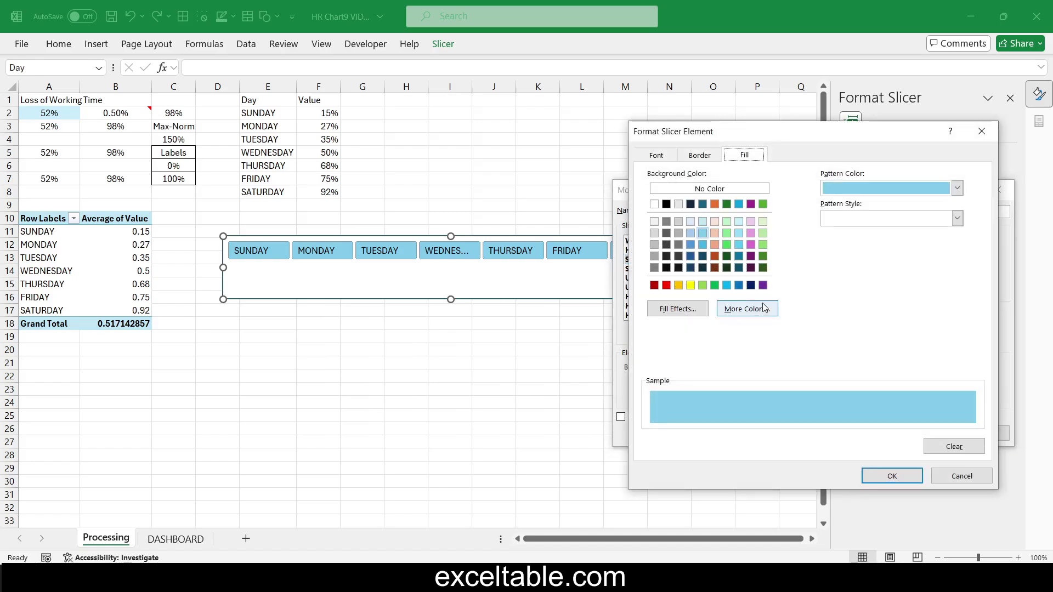
{"action": "left_click", "coordinate": [677, 309]}
{"action": "left_click", "coordinate": [857, 219]}
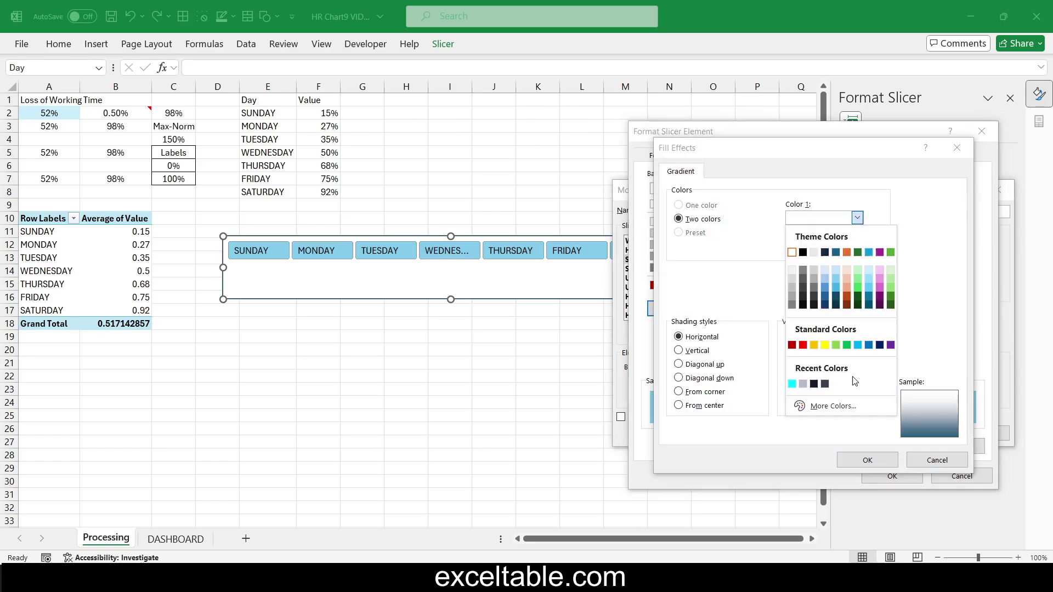
{"action": "left_click", "coordinate": [814, 383]}
{"action": "left_click", "coordinate": [857, 247]}
{"action": "left_click", "coordinate": [815, 413]}
{"action": "left_click", "coordinate": [867, 459]}
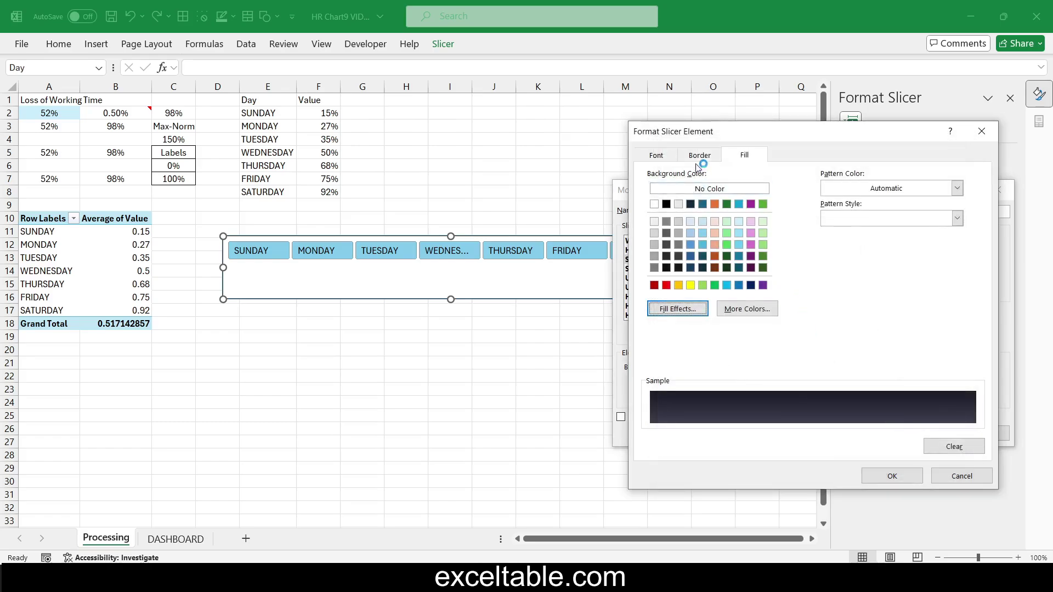
{"action": "left_click", "coordinate": [700, 155]}
{"action": "left_click", "coordinate": [656, 156]}
{"action": "left_click", "coordinate": [881, 274]}
{"action": "left_click", "coordinate": [884, 358]}
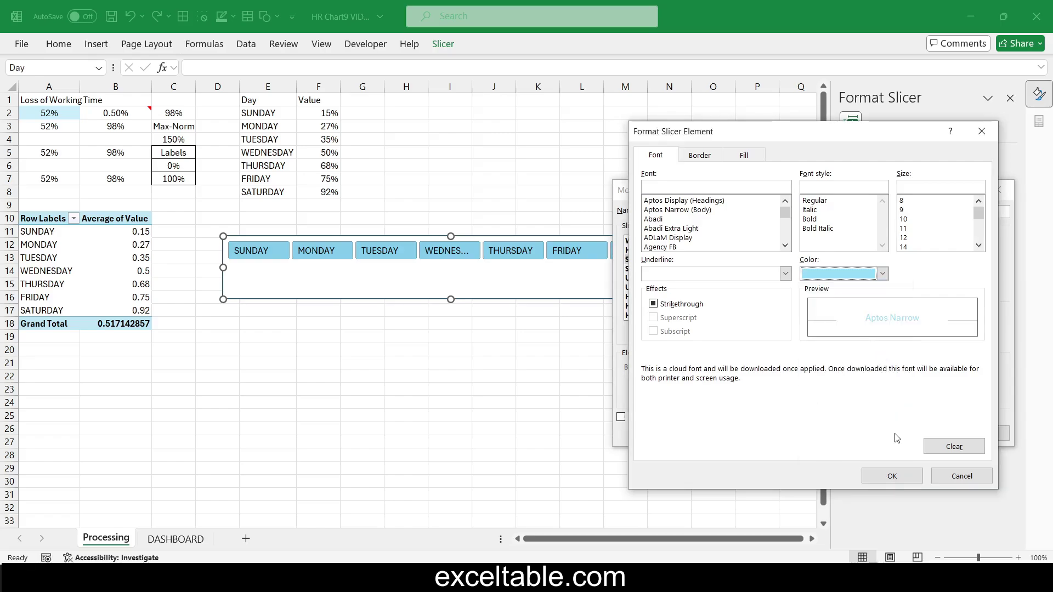
{"action": "left_click", "coordinate": [892, 476]}
Step: Format the style's Unselected Item with Data element with a dark gray border color and a Background 1, Darker 50% font color
{"action": "left_click", "coordinate": [673, 278]}
{"action": "left_click", "coordinate": [748, 331]}
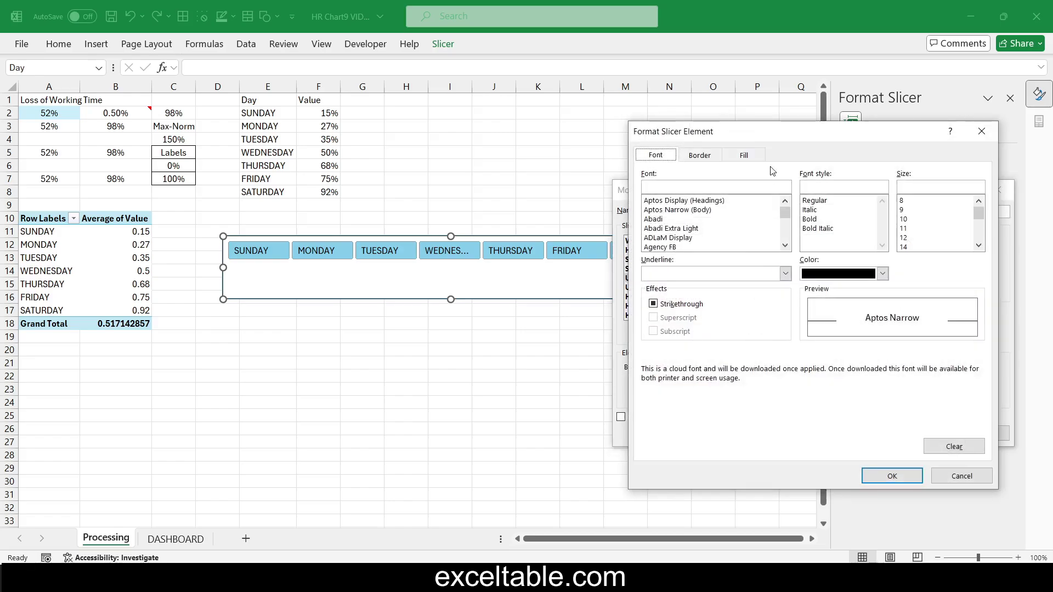
{"action": "left_click", "coordinate": [744, 156]}
{"action": "left_click", "coordinate": [700, 155]}
{"action": "left_click", "coordinate": [721, 303]}
{"action": "left_click", "coordinate": [670, 387]}
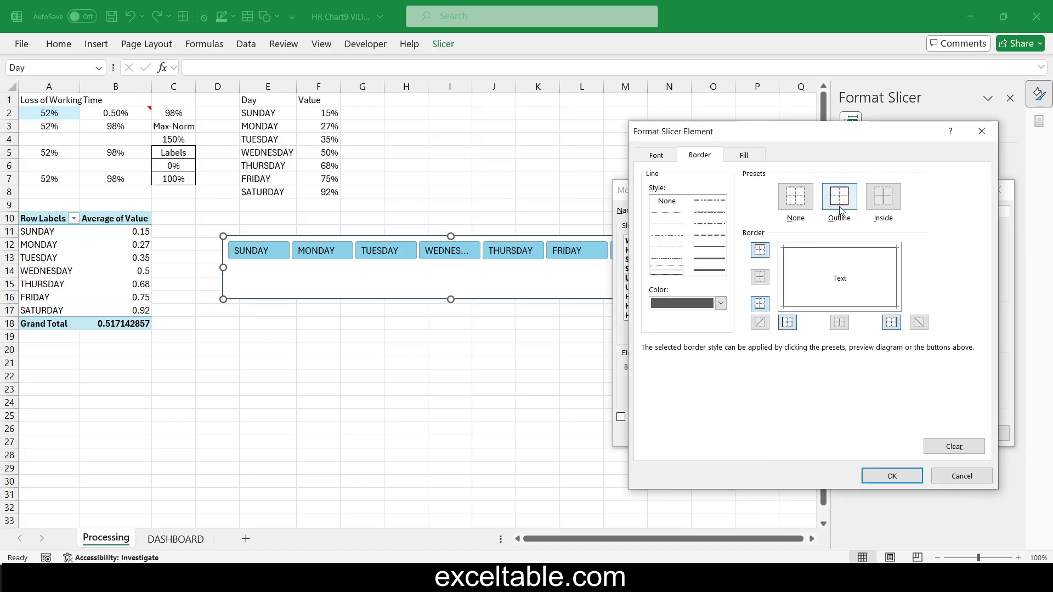
{"action": "left_click", "coordinate": [656, 155]}
{"action": "left_click", "coordinate": [882, 274]}
{"action": "left_click", "coordinate": [852, 424]}
{"action": "left_click", "coordinate": [892, 476]}
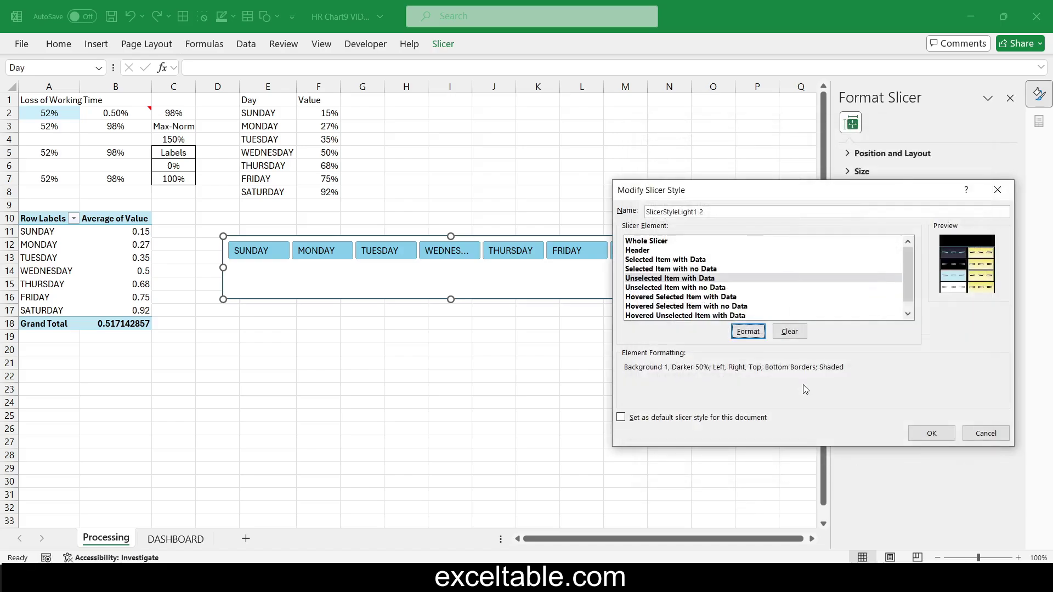
Step: Save the custom slicer style, apply it to the Day slicer, and widen the slicer slightly
{"action": "left_click", "coordinate": [933, 434]}
{"action": "left_click", "coordinate": [443, 44]}
{"action": "left_click", "coordinate": [171, 82]}
{"action": "left_click_drag", "start_coordinate": [679, 268], "coordinate": [705, 268]}
Step: Move the Day slicer from the Processing sheet to the DASHBOARD sheet, close the formatting pane, and place the slicer just below the gauge panel
{"action": "right_click", "coordinate": [540, 278]}
{"action": "left_click", "coordinate": [571, 197]}
{"action": "left_click", "coordinate": [175, 540]}
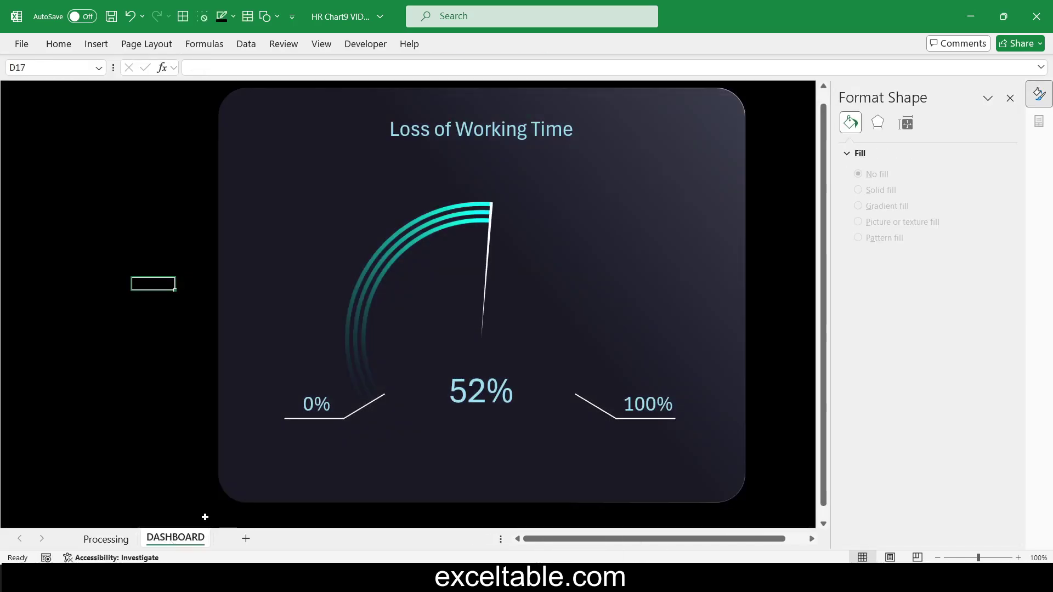
{"action": "left_click", "coordinate": [1011, 97]}
{"action": "left_click", "coordinate": [815, 420]}
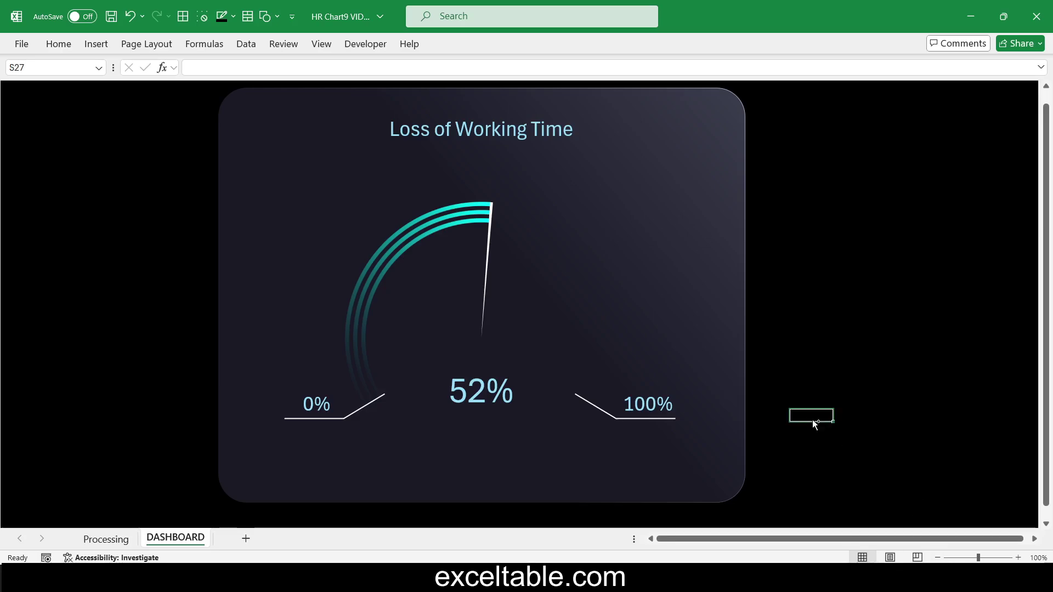
{"action": "key", "text": "ctrl+v"}
{"action": "left_click_drag", "start_coordinate": [869, 415], "coordinate": [319, 510]}
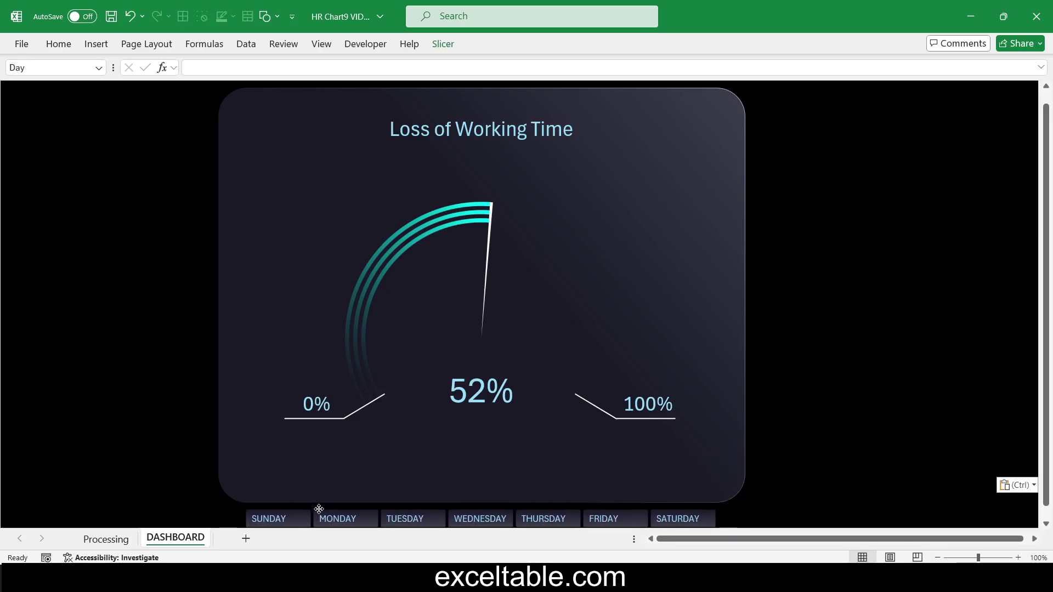
{"action": "key", "text": "Escape"}
Step: Test the gauge by filtering the slicer to each weekday in turn, from SUNDAY through SATURDAY
{"action": "left_click", "coordinate": [268, 518]}
{"action": "left_click", "coordinate": [338, 519]}
{"action": "left_click", "coordinate": [405, 519]}
{"action": "left_click", "coordinate": [480, 519]}
{"action": "left_click", "coordinate": [544, 519]}
{"action": "left_click", "coordinate": [603, 519]}
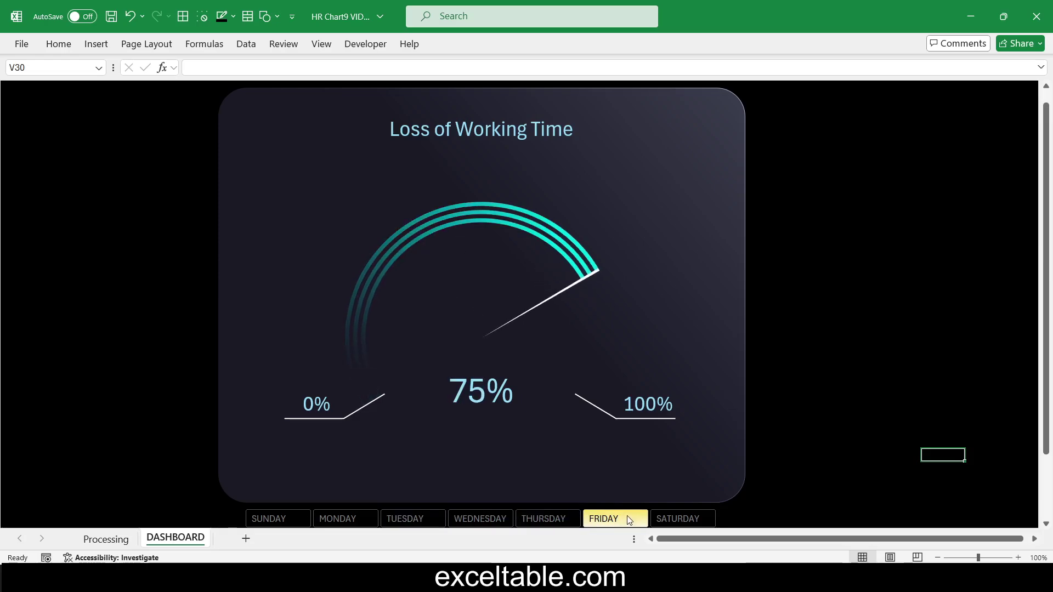
{"action": "left_click", "coordinate": [678, 519]}
Step: Check the needle's response to non-adjacent day changes by filtering to FRIDAY, SUNDAY, WEDNESDAY and THURSDAY in turn
{"action": "left_click", "coordinate": [604, 518]}
{"action": "left_click", "coordinate": [269, 519]}
{"action": "left_click", "coordinate": [480, 519]}
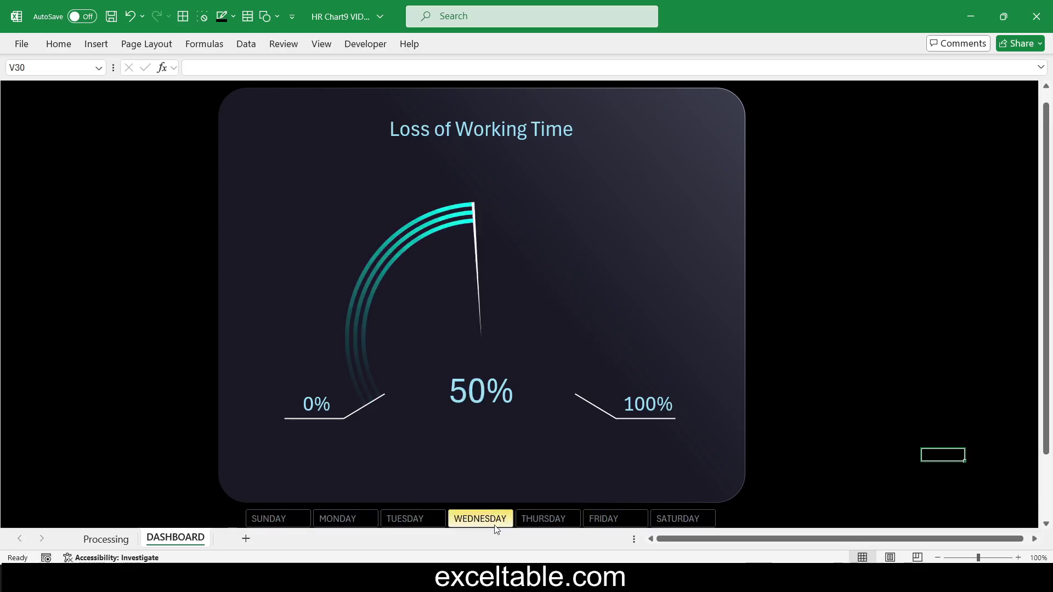
{"action": "left_click", "coordinate": [544, 519]}
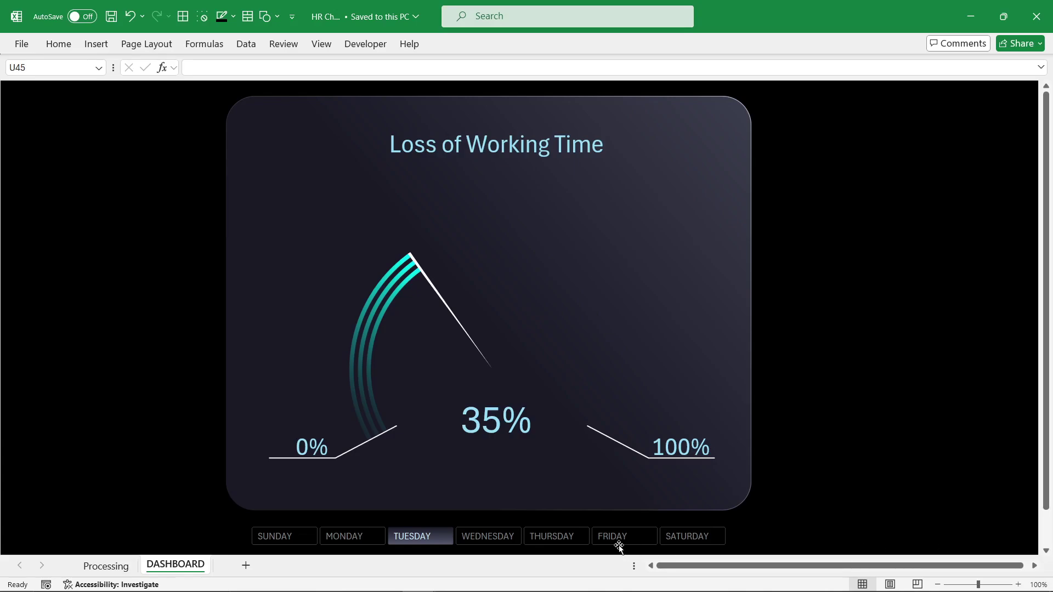
Step: Check the finished dashboard's gauge by filtering to FRIDAY and to each day from MONDAY through SATURDAY
{"action": "left_click", "coordinate": [619, 540]}
{"action": "left_click", "coordinate": [348, 538]}
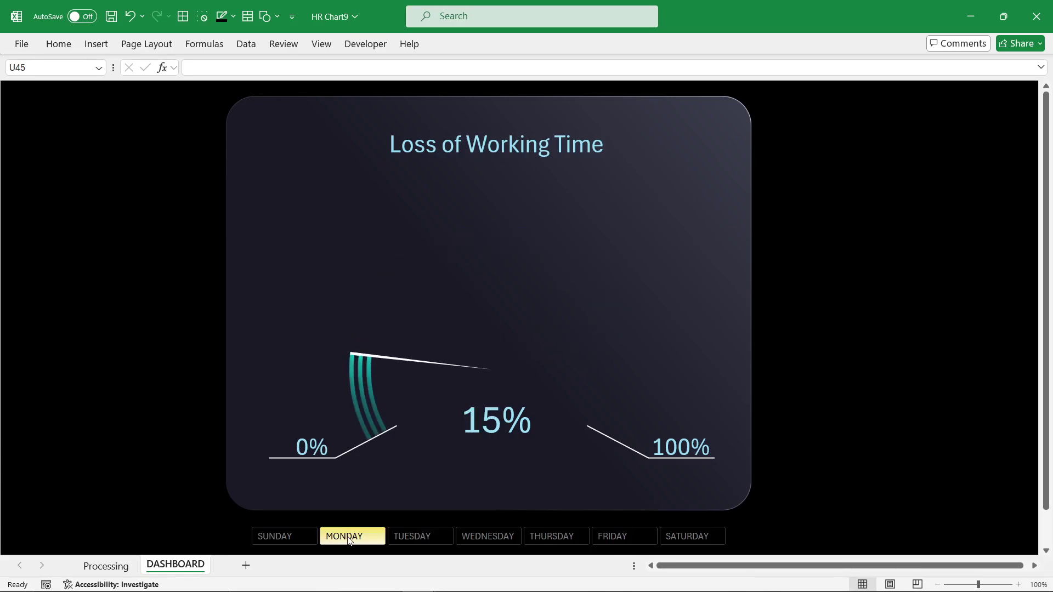
{"action": "left_click", "coordinate": [420, 537]}
{"action": "left_click", "coordinate": [488, 538]}
{"action": "left_click", "coordinate": [555, 537]}
{"action": "left_click", "coordinate": [634, 541]}
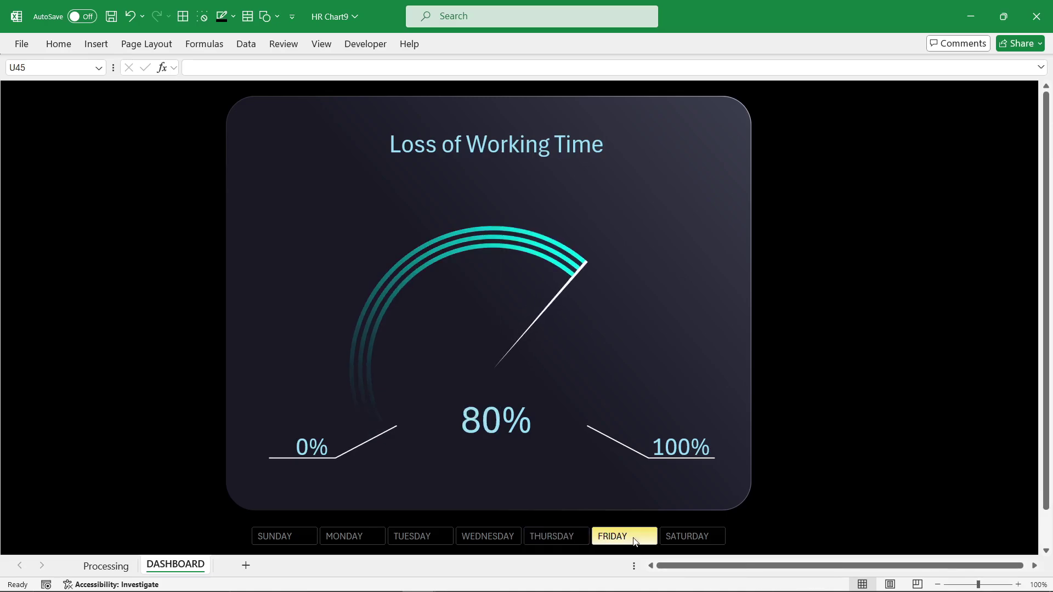
{"action": "left_click", "coordinate": [683, 536]}
Step: Test multi-day filtering with SUNDAY to SATURDAY and TUESDAY to FRIDAY, and single-day filtering with FRIDAY and MONDAY
{"action": "left_click_drag", "start_coordinate": [285, 537], "coordinate": [699, 540]}
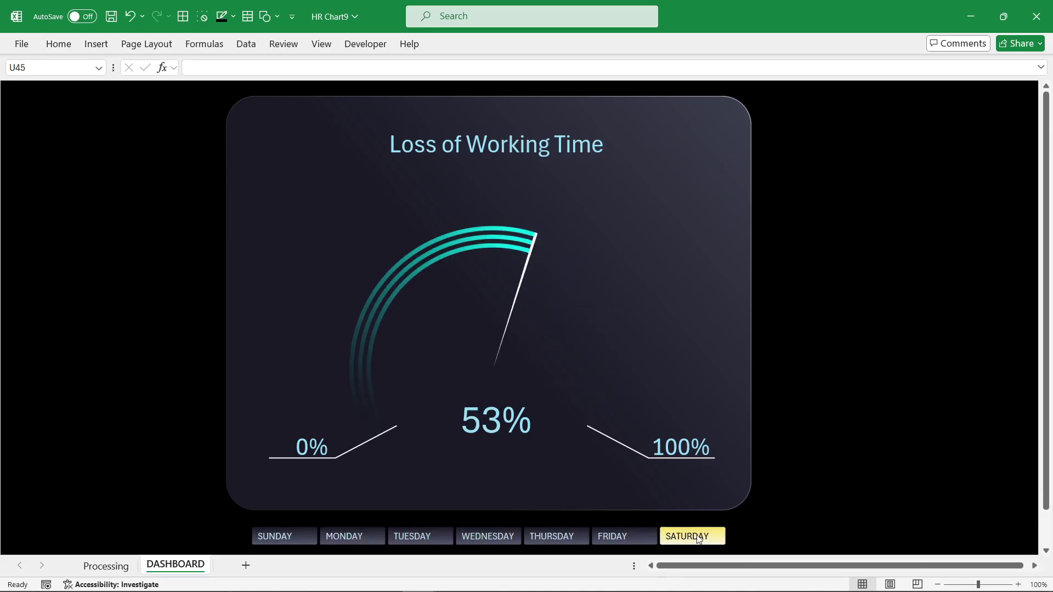
{"action": "left_click_drag", "start_coordinate": [423, 538], "coordinate": [621, 542]}
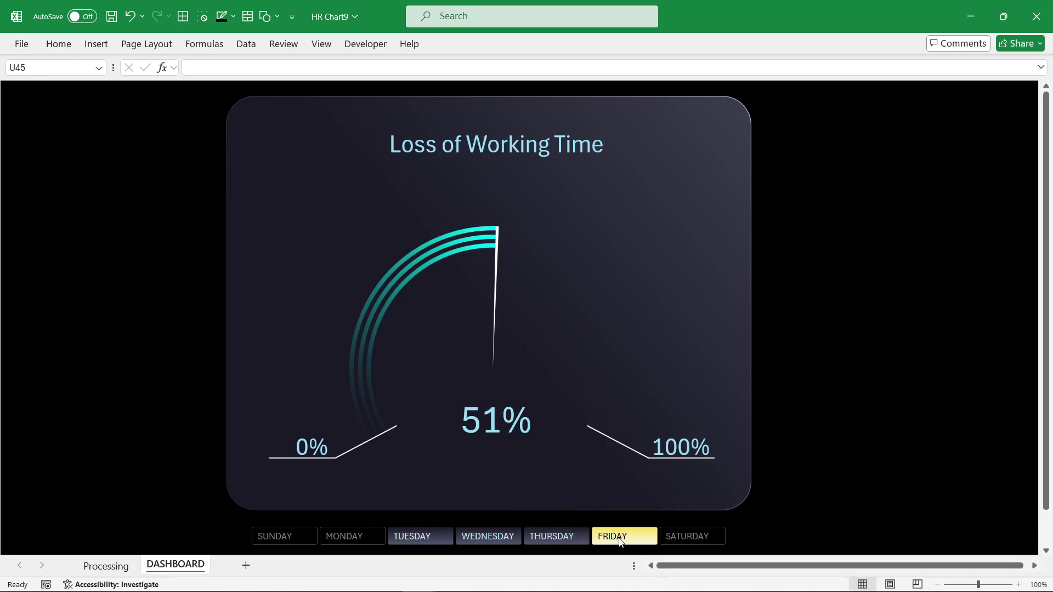
{"action": "left_click", "coordinate": [621, 542]}
{"action": "left_click", "coordinate": [365, 537]}
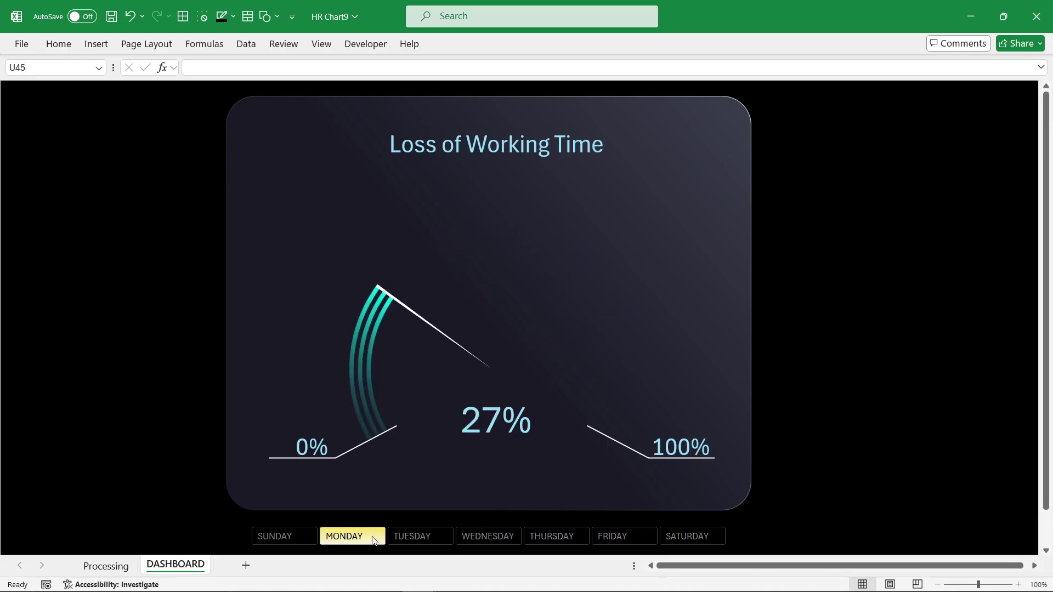
Step: Filter the gauge to THURSDAY, SUNDAY, FRIDAY and MONDAY in turn, finishing with all days from SUNDAY to SATURDAY selected
{"action": "left_click", "coordinate": [547, 540]}
{"action": "left_click", "coordinate": [275, 537]}
{"action": "left_click", "coordinate": [633, 539]}
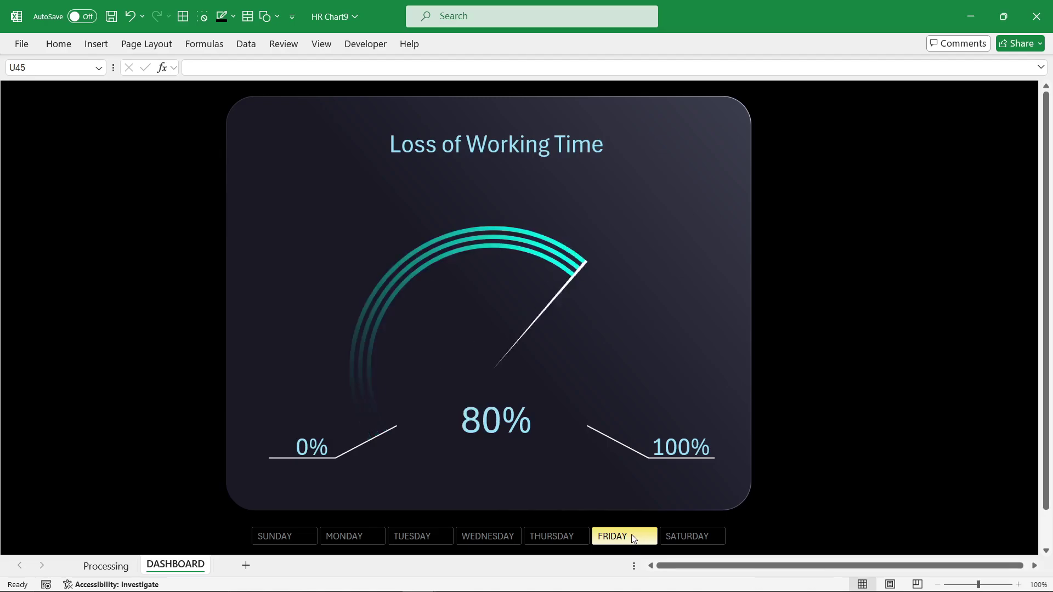
{"action": "left_click", "coordinate": [366, 537]}
{"action": "left_click_drag", "start_coordinate": [277, 537], "coordinate": [690, 537]}
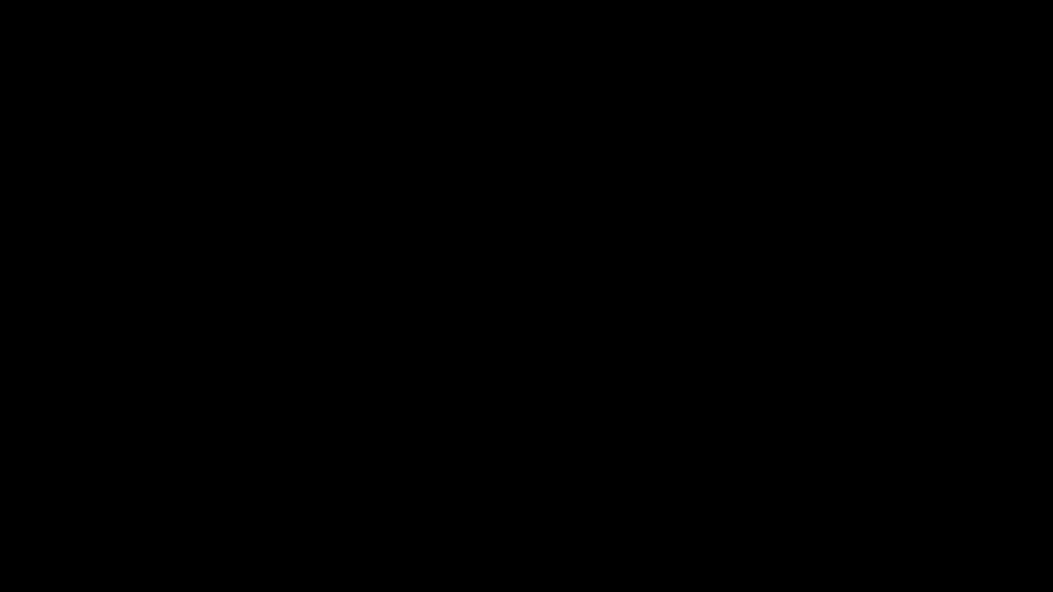